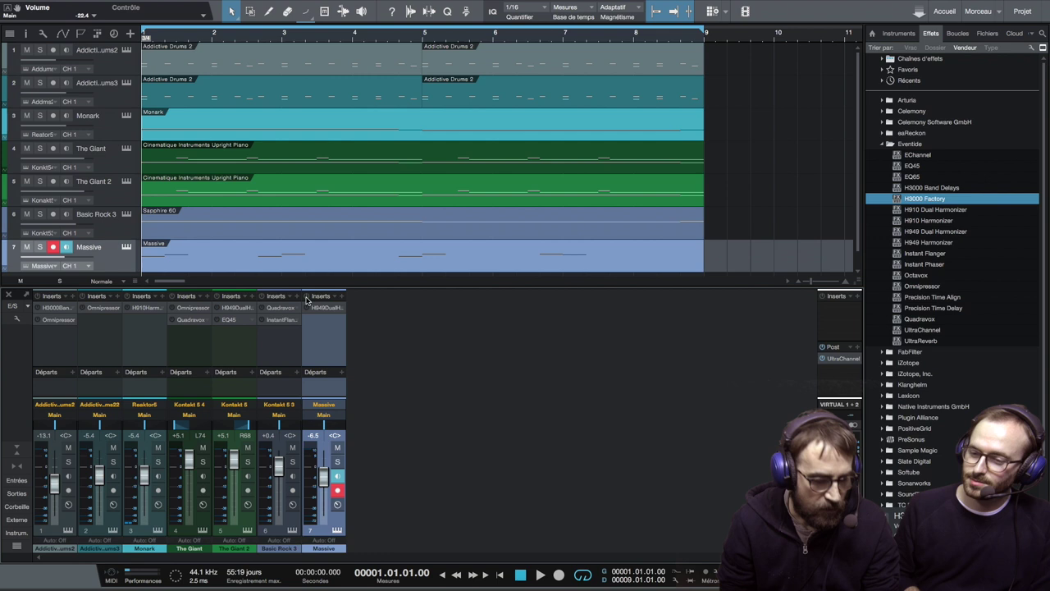
Listen to the mix with the channel inserts bypassed, and return the playhead to the start.
key("space")
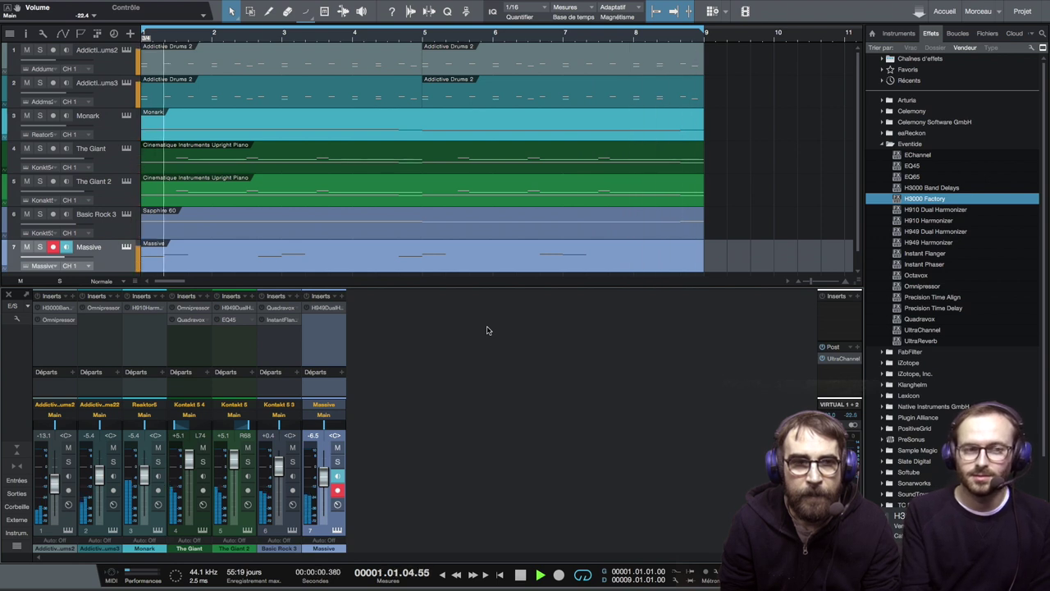
key("space")
key("comma")
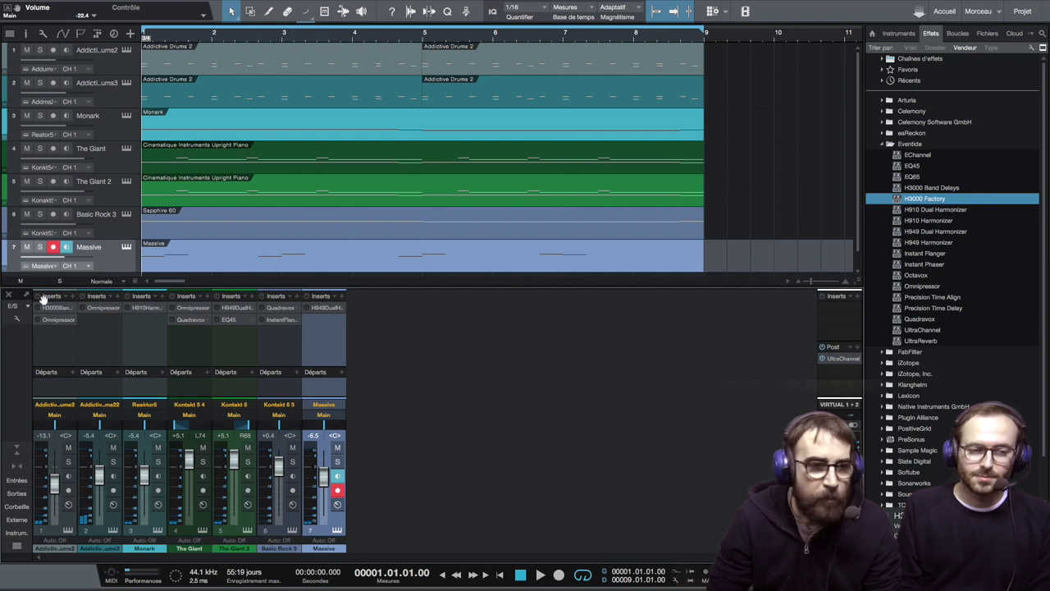
Reactivate the inserts on all seven channels, and play the processed mix before returning to the start.
mouse_move(4, 355)
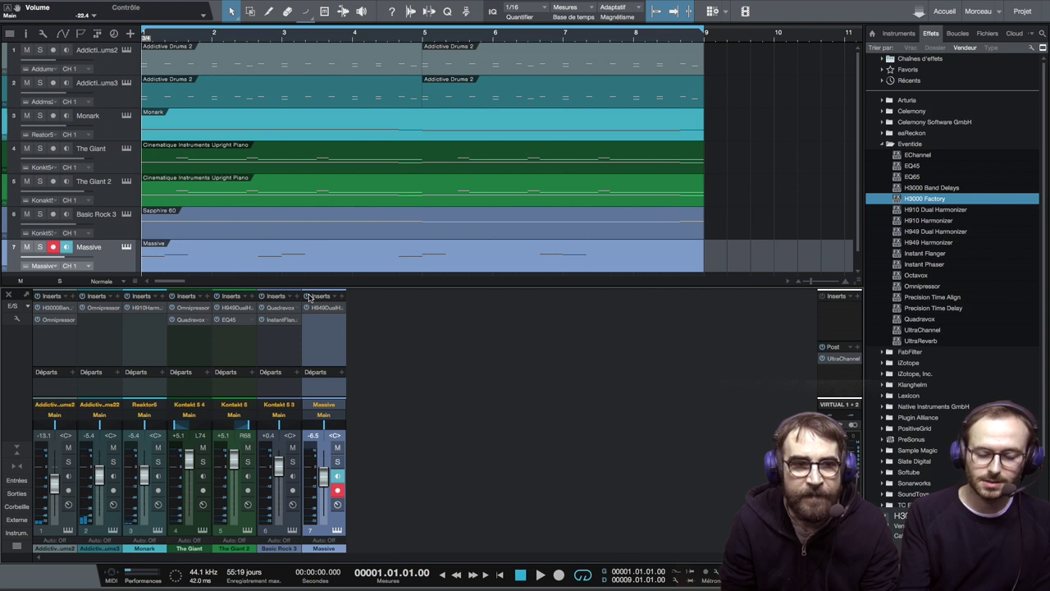
key("space")
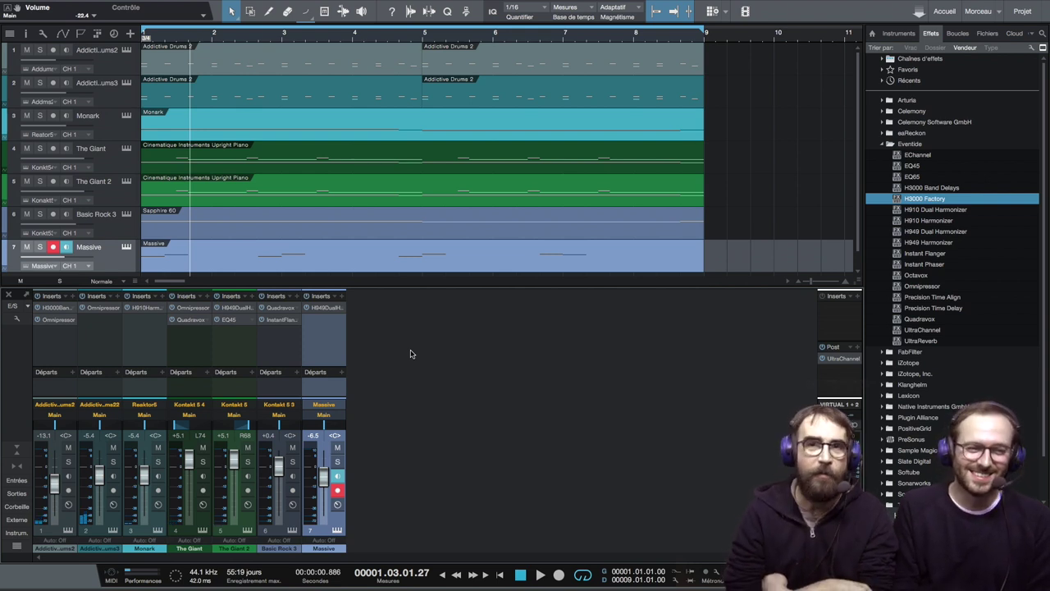
key("Home")
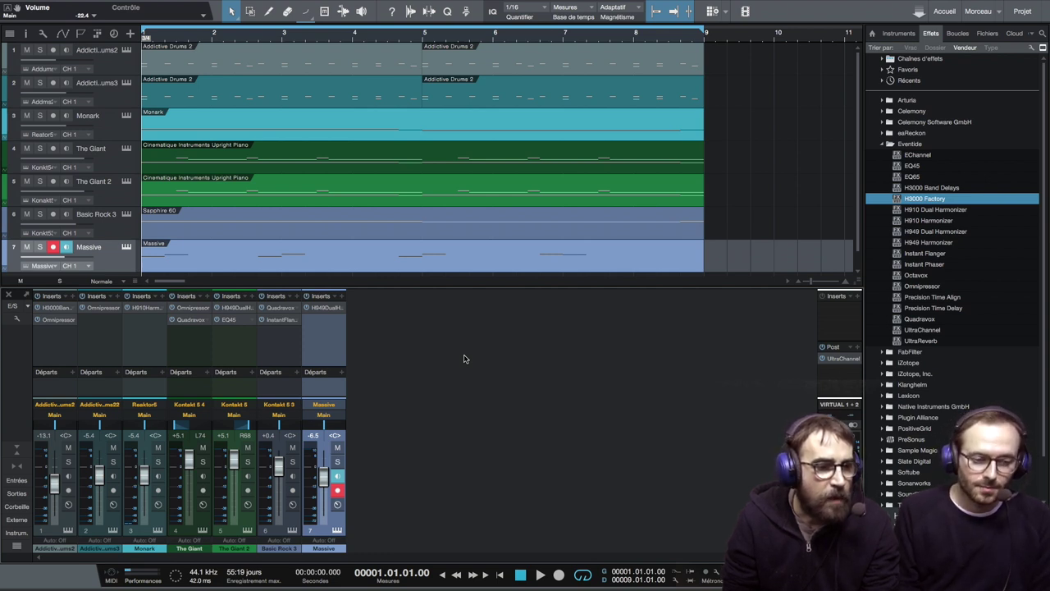
Open the Omnipressor on the Addictive Drums 3 channel and listen to that channel soloed, returning to the start.
left_click(102, 308)
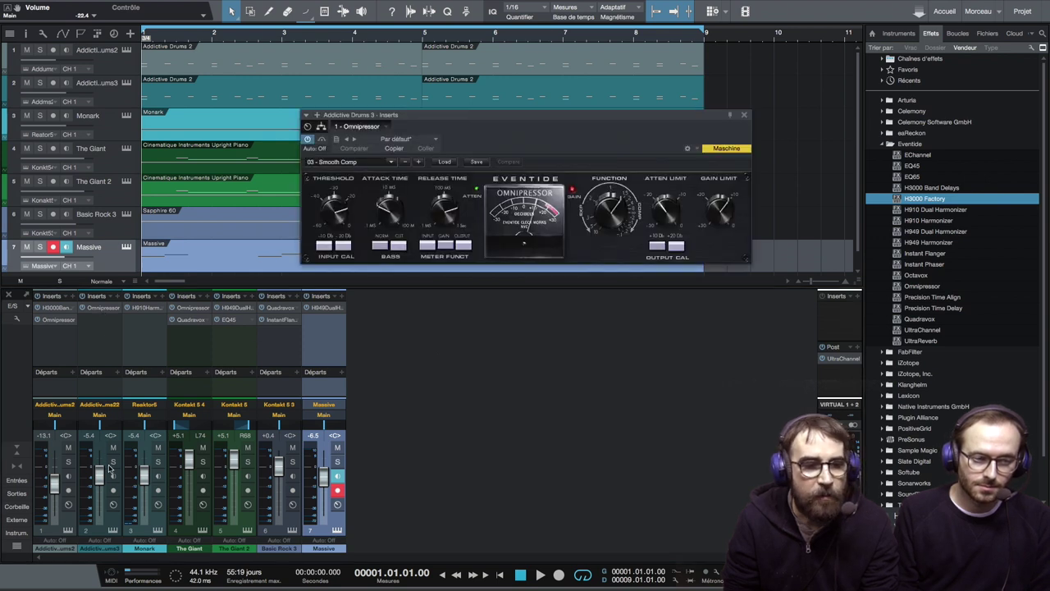
left_click(114, 462)
key("space")
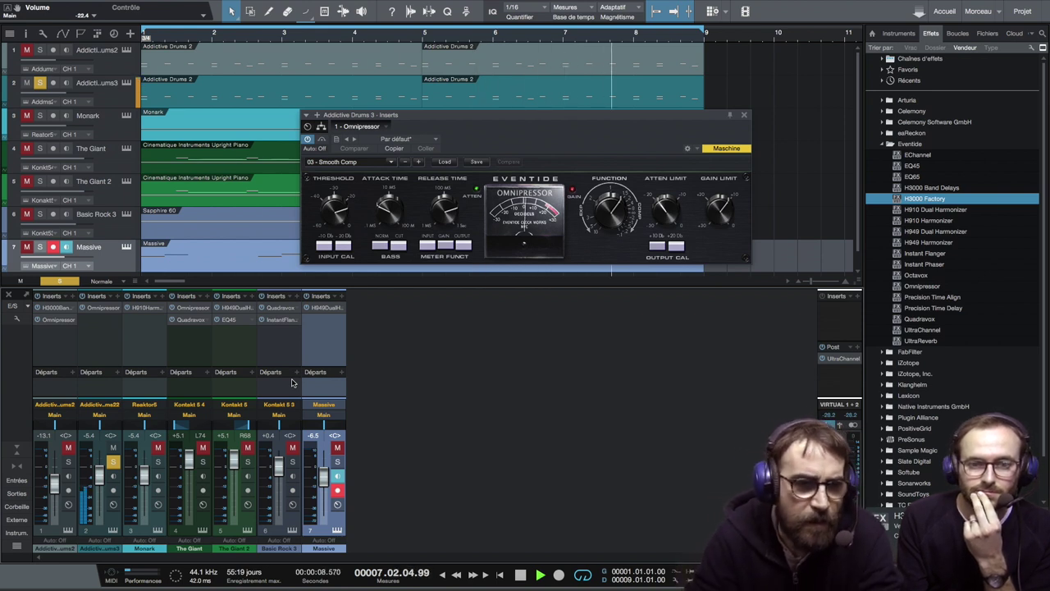
key("space")
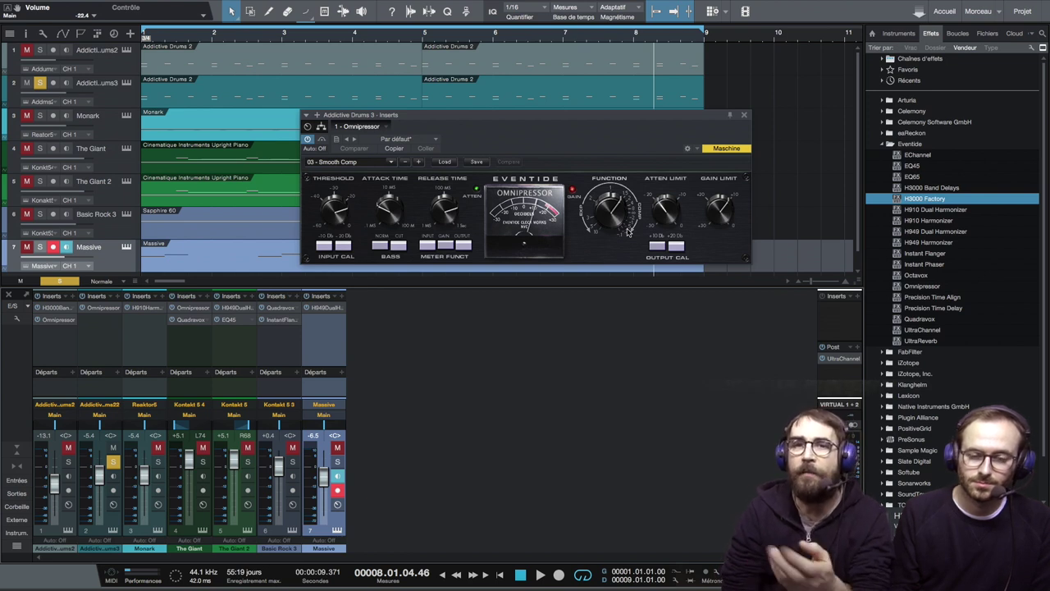
key("Home")
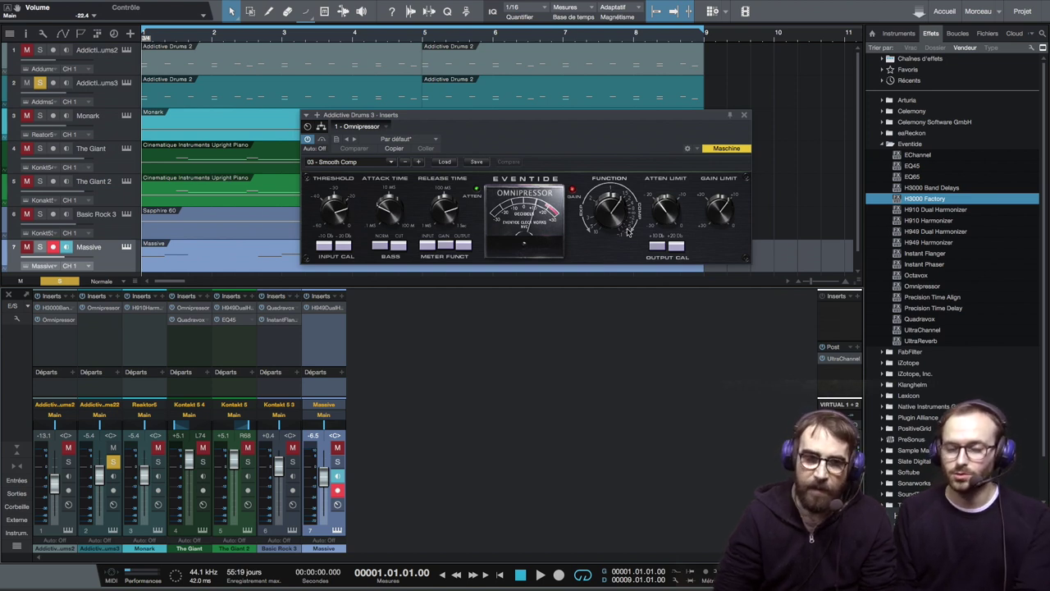
Play the soloed drums and load the Omnipressor Compression preset 01 - Gentle Comp.
key("space")
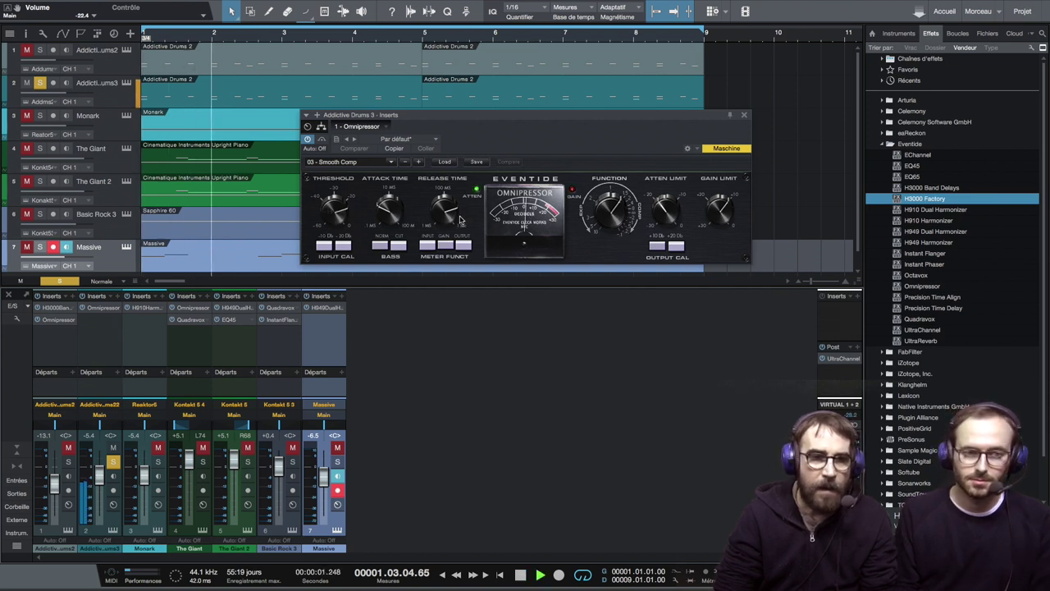
left_click(390, 162)
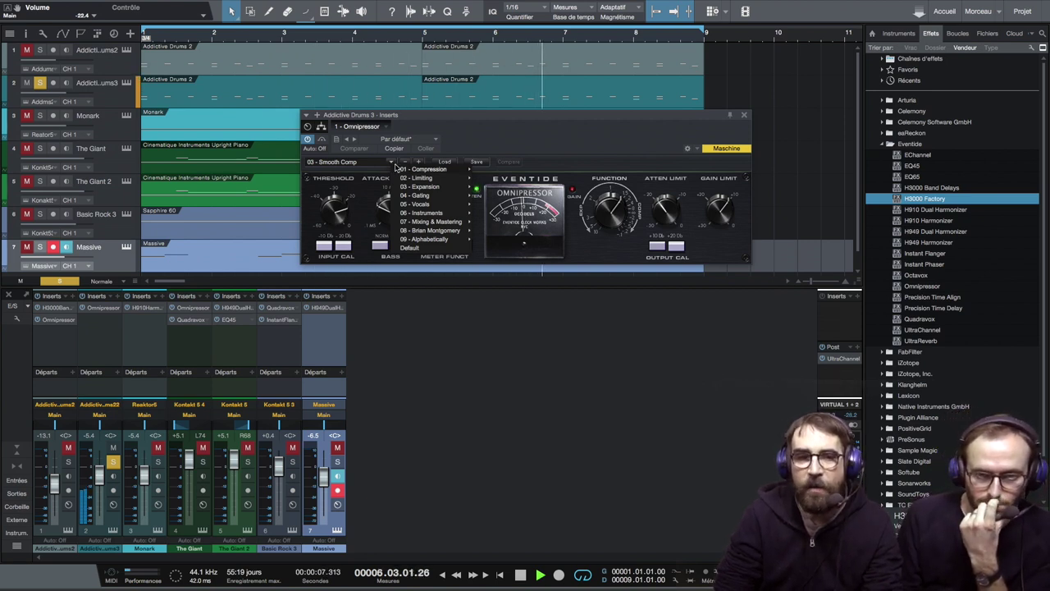
mouse_move(401, 168)
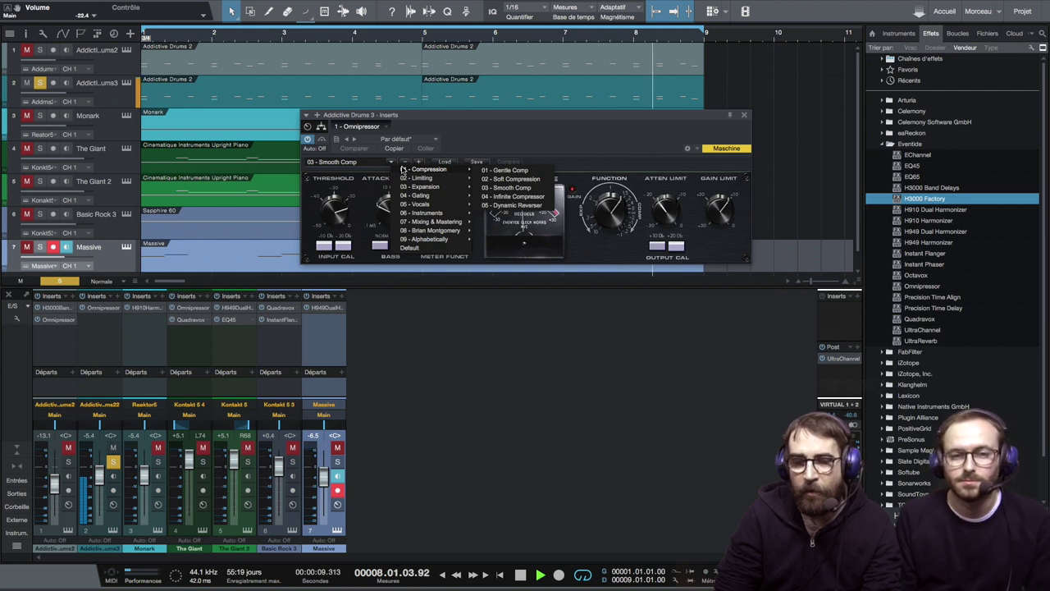
left_click(309, 142)
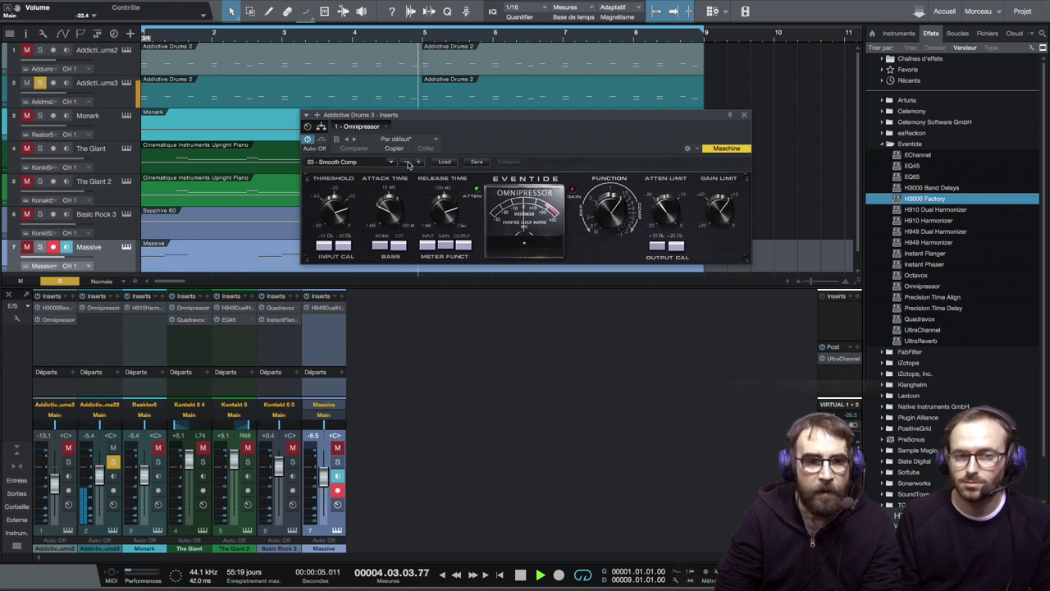
left_click(408, 164)
mouse_move(414, 171)
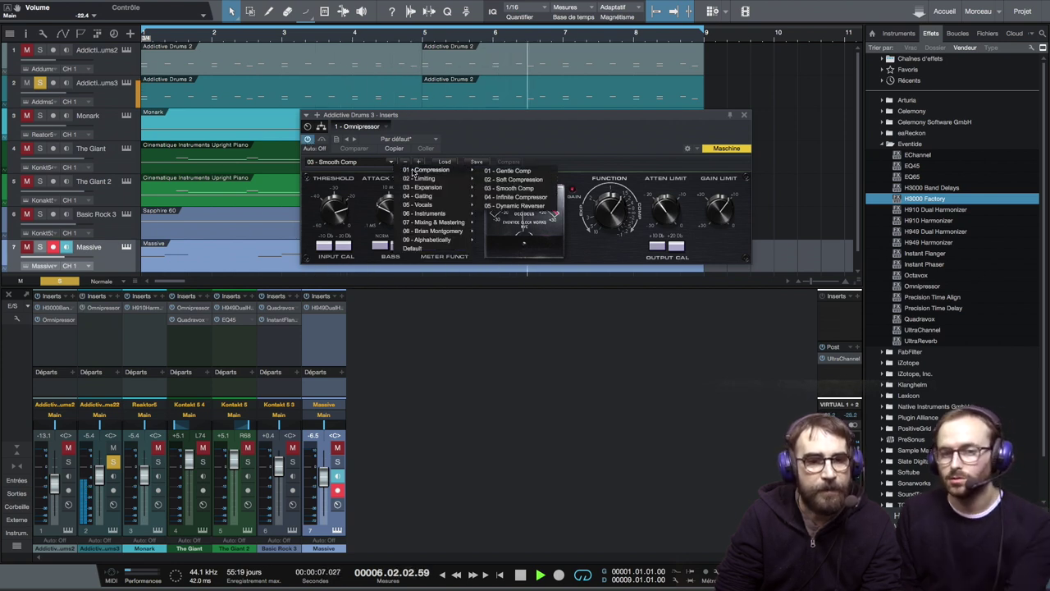
left_click(504, 172)
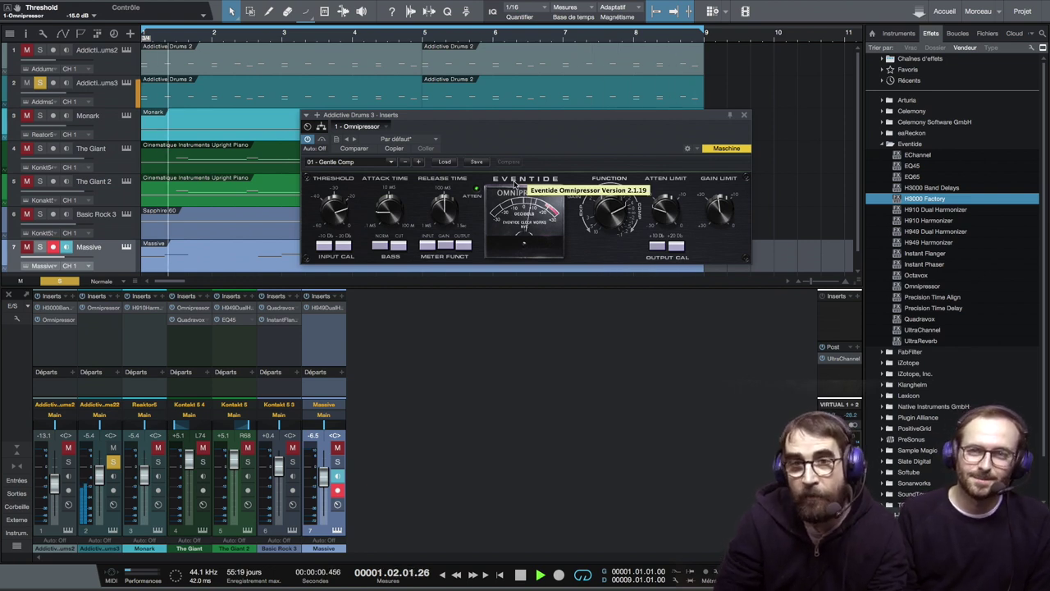
Adjust the Omnipressor's Function, with the attenuation limit at about -28.4 dB and the gain limit at 15.6 dB.
left_click_drag(615, 215, 611, 187)
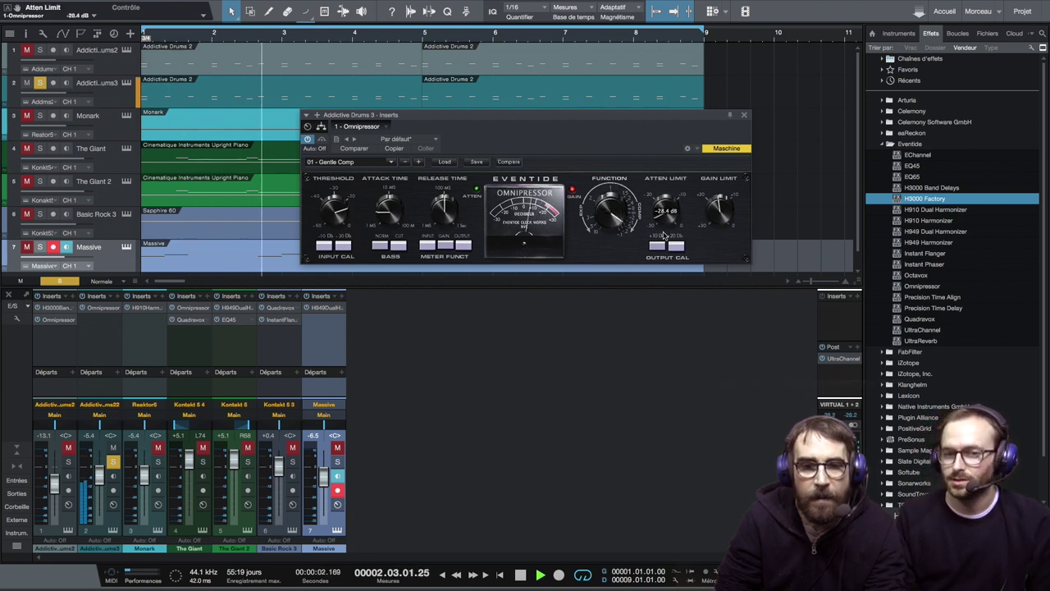
mouse_move(718, 207)
left_mouse_down()
mouse_move(712, 261)
mouse_move(714, 207)
left_mouse_up()
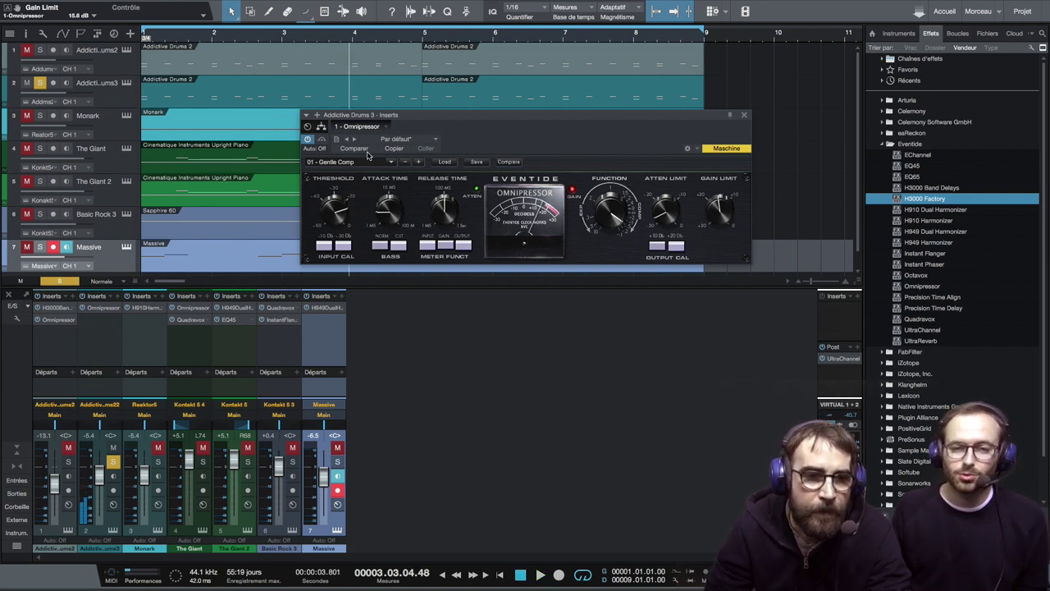
Load the Omnipressor Gating preset 04 - Reverse Gate and audition it on the soloed drums.
left_click(392, 163)
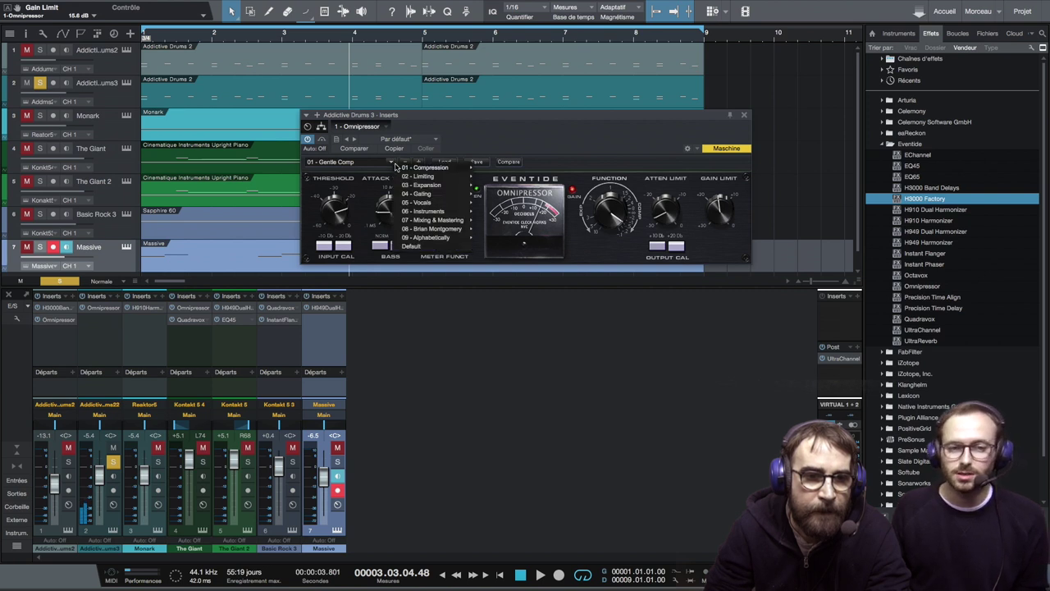
mouse_move(427, 197)
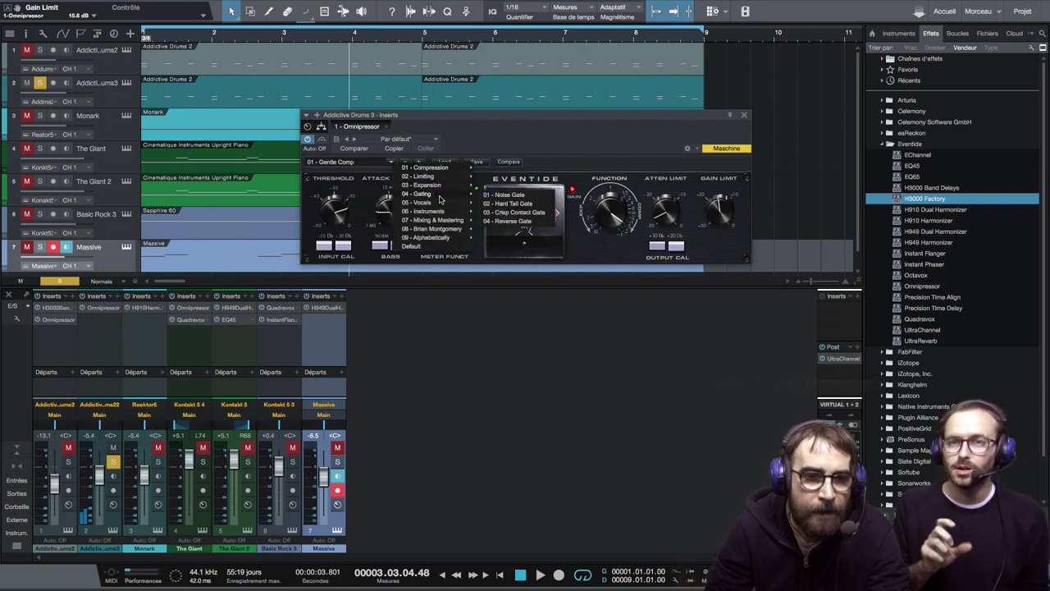
left_click(514, 221)
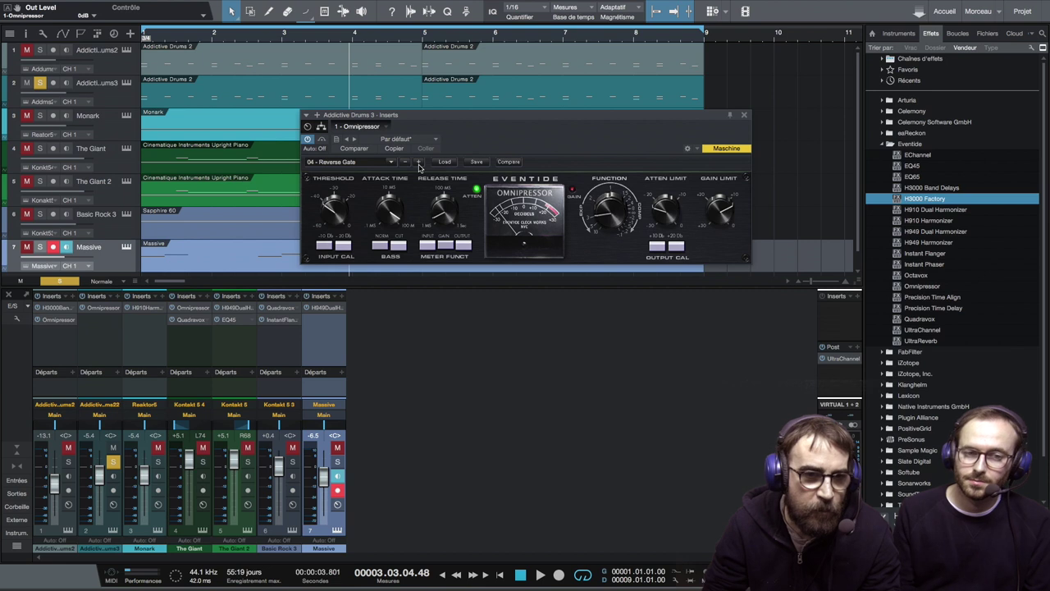
key("space")
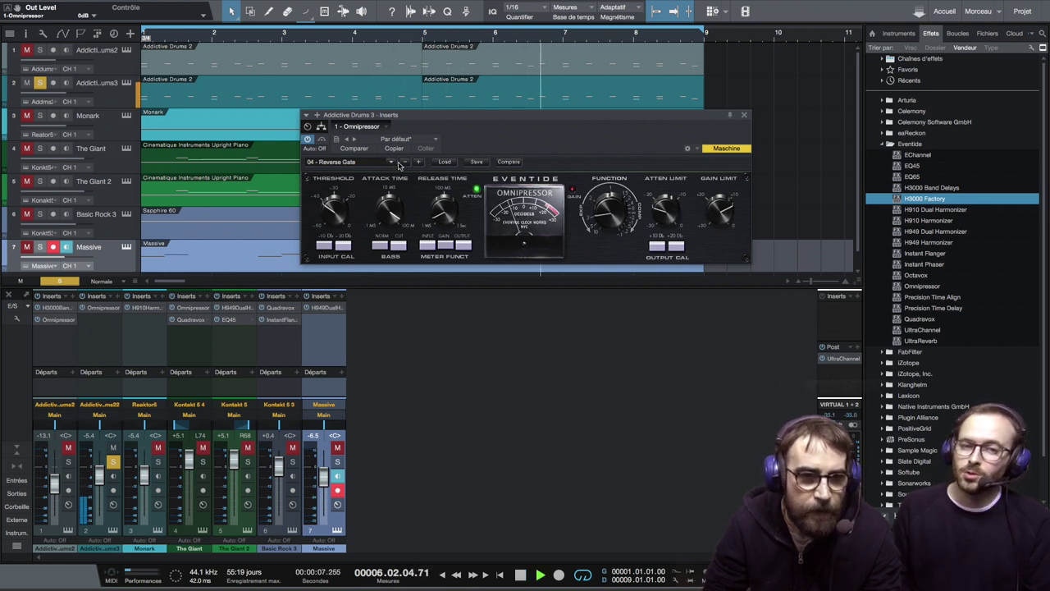
Audition the Omnipressor Gating presets 01 - Noise Gate, 02 - Hard Tail Gate and 03 - Crisp Contact Gate.
left_click(393, 163)
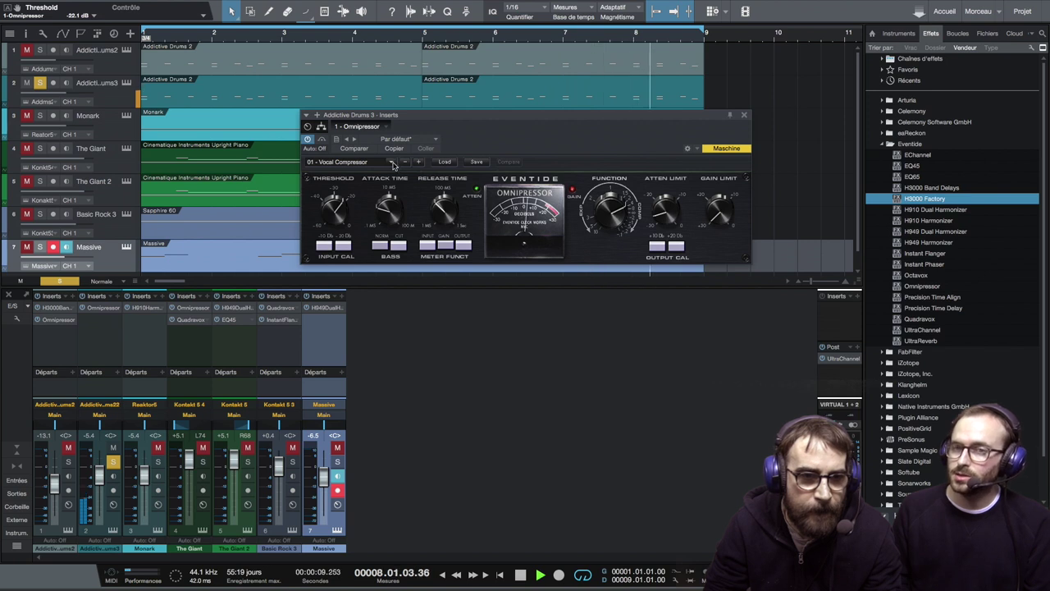
left_click(393, 163)
mouse_move(423, 195)
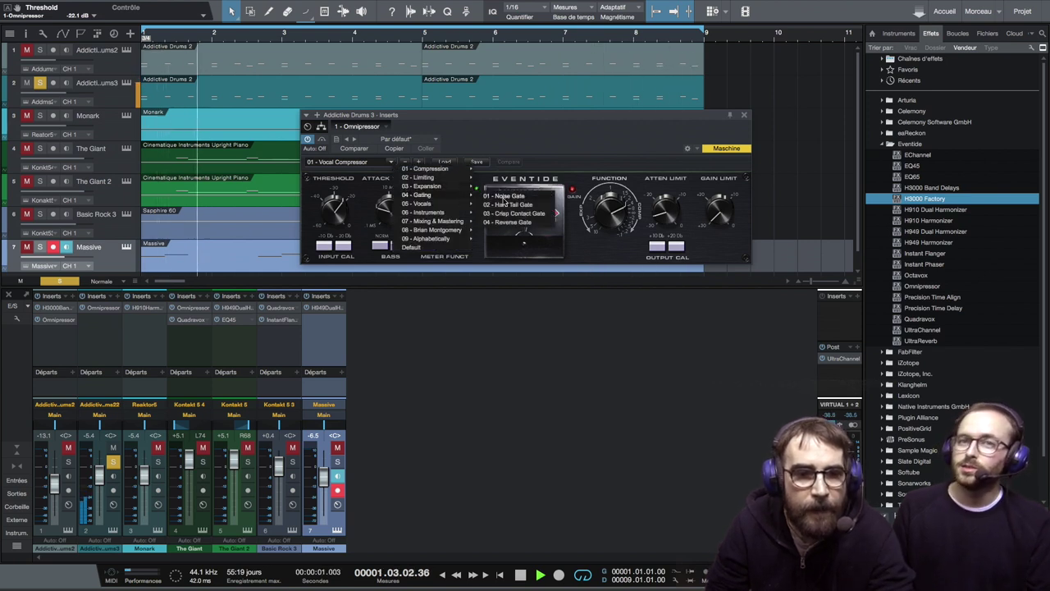
left_click(507, 196)
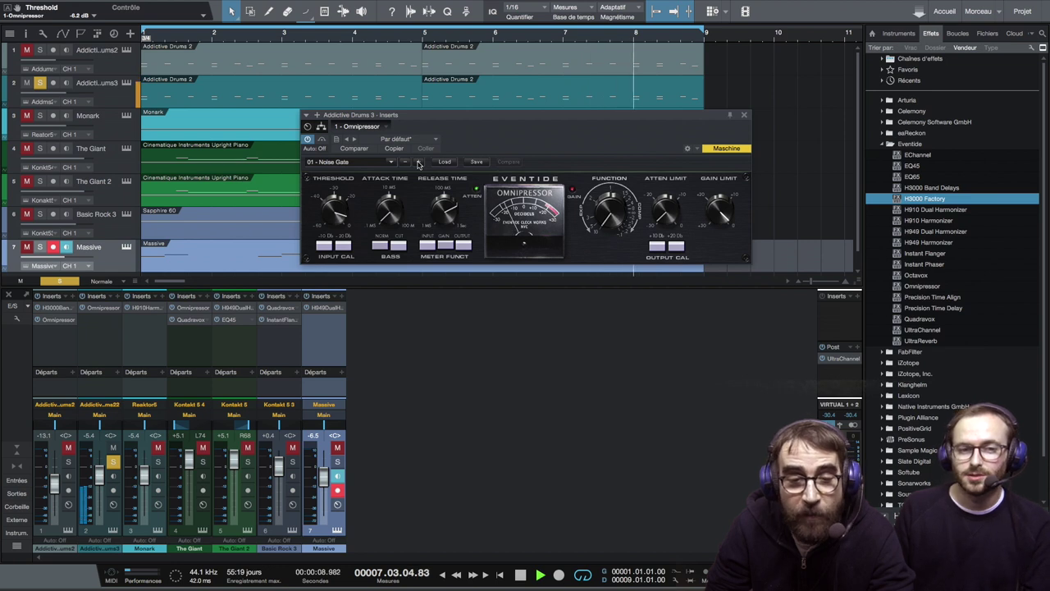
left_click(419, 163)
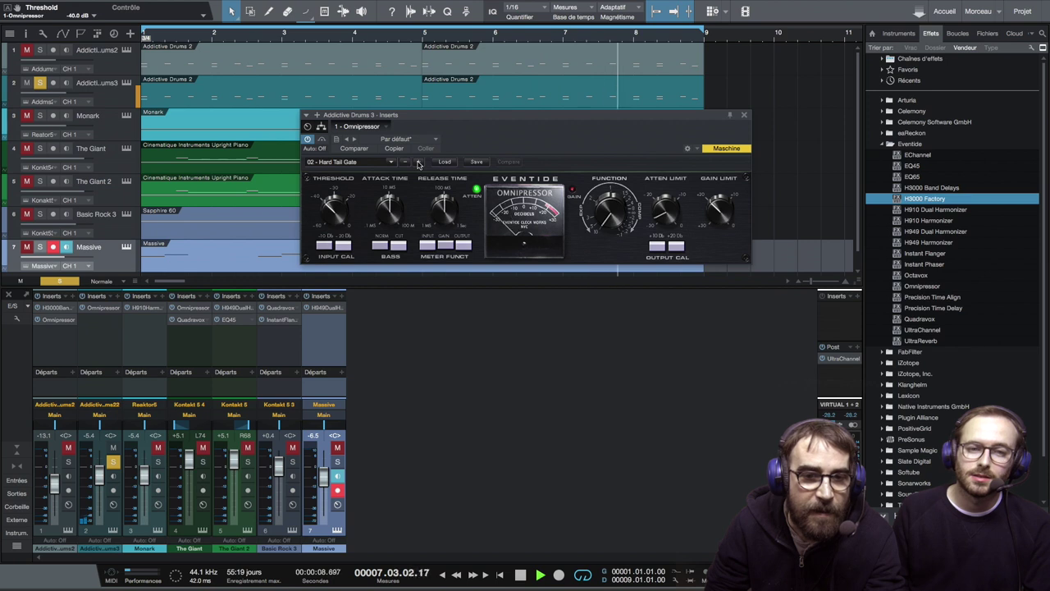
left_click(418, 163)
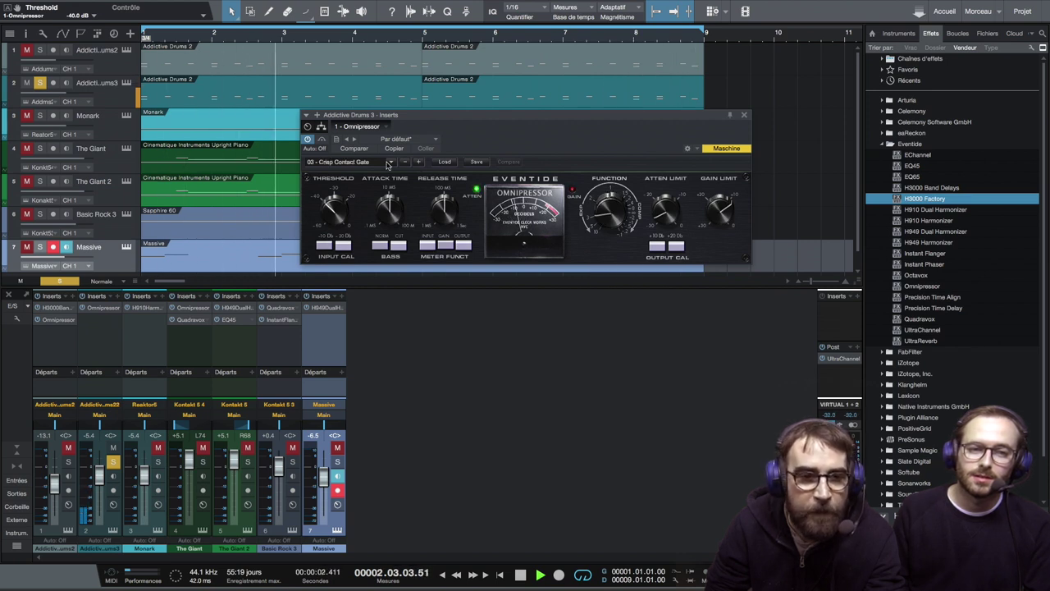
Audition the Expansion presets from 01 - Expander to 03 - Pumping Expander, then stop playback and unsolo the drum channel.
left_click(413, 163)
mouse_move(412, 204)
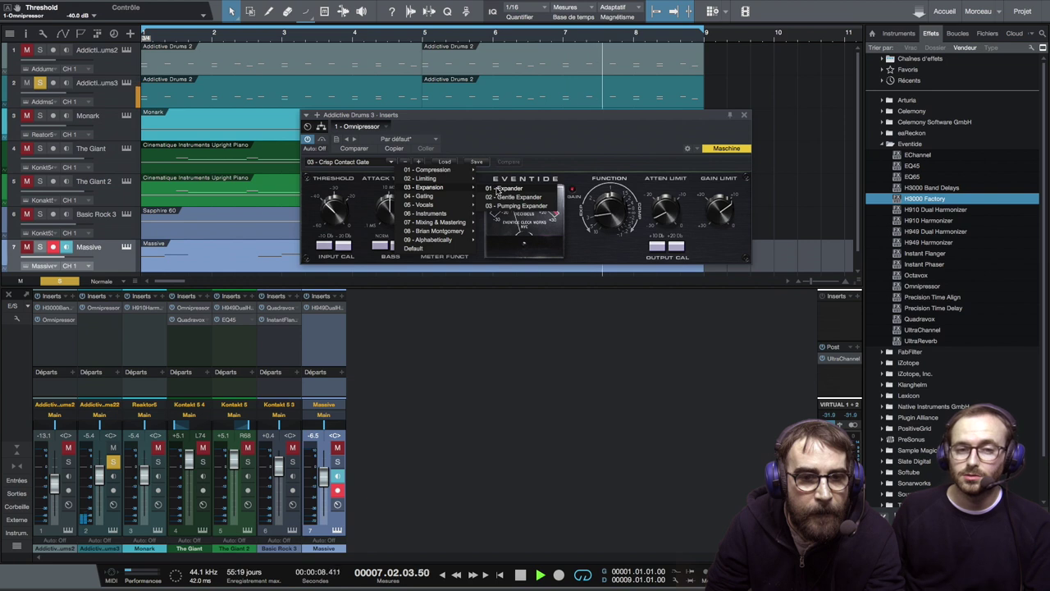
left_click(505, 188)
left_click(420, 161)
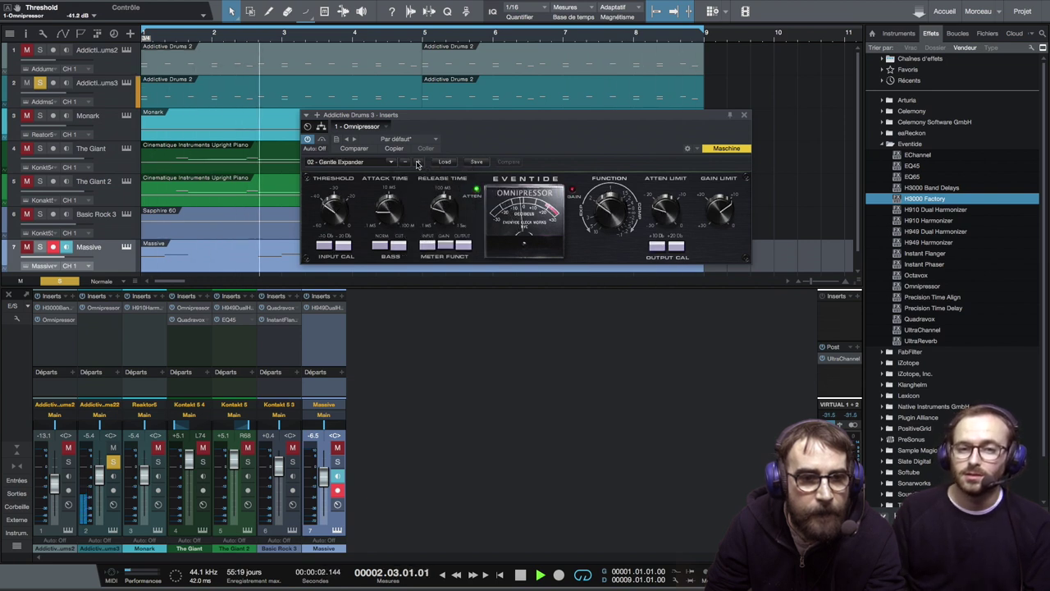
left_click(417, 163)
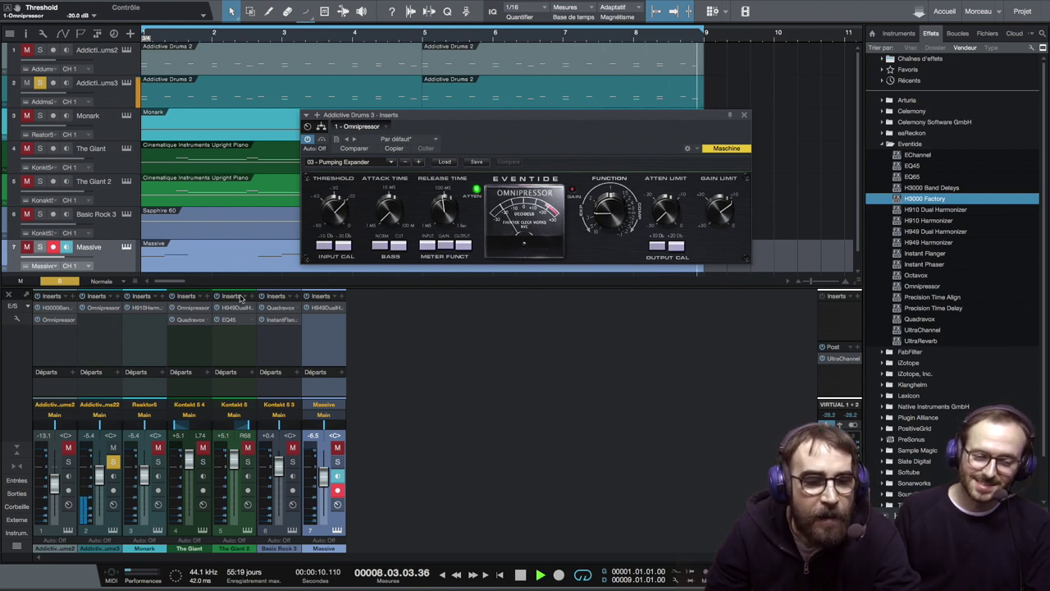
left_click(521, 575)
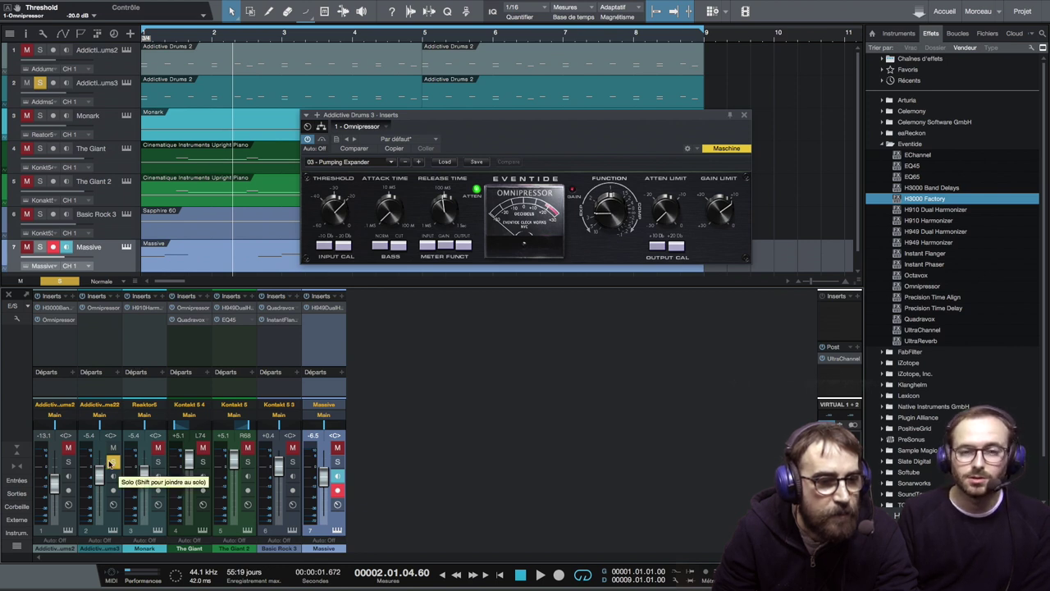
left_click(112, 461)
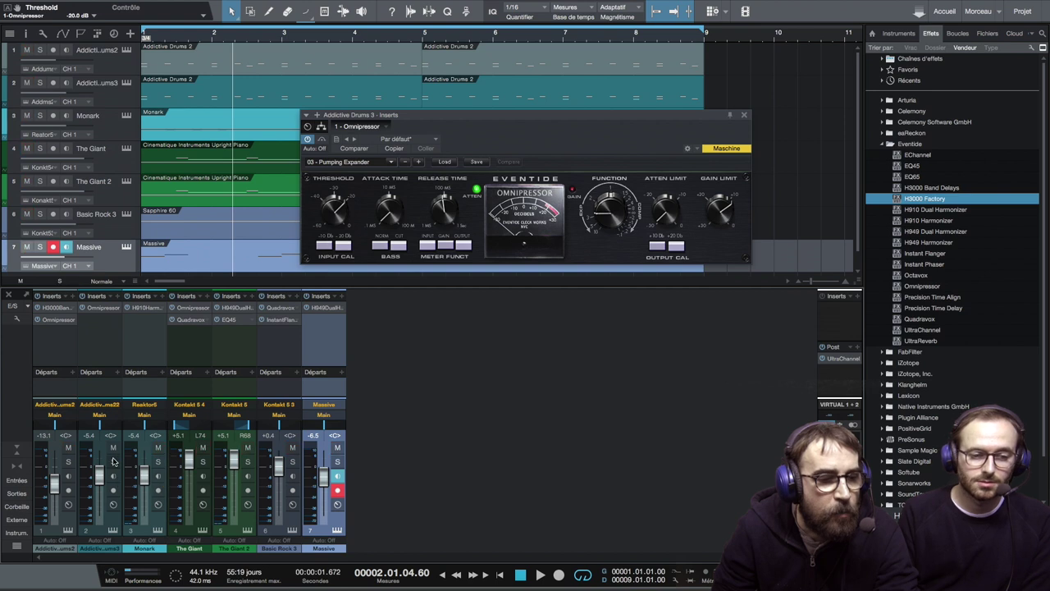
Open the EQ45 on The Giant 2 channel, clear of the arrangement, and play that channel soloed.
left_click(236, 321)
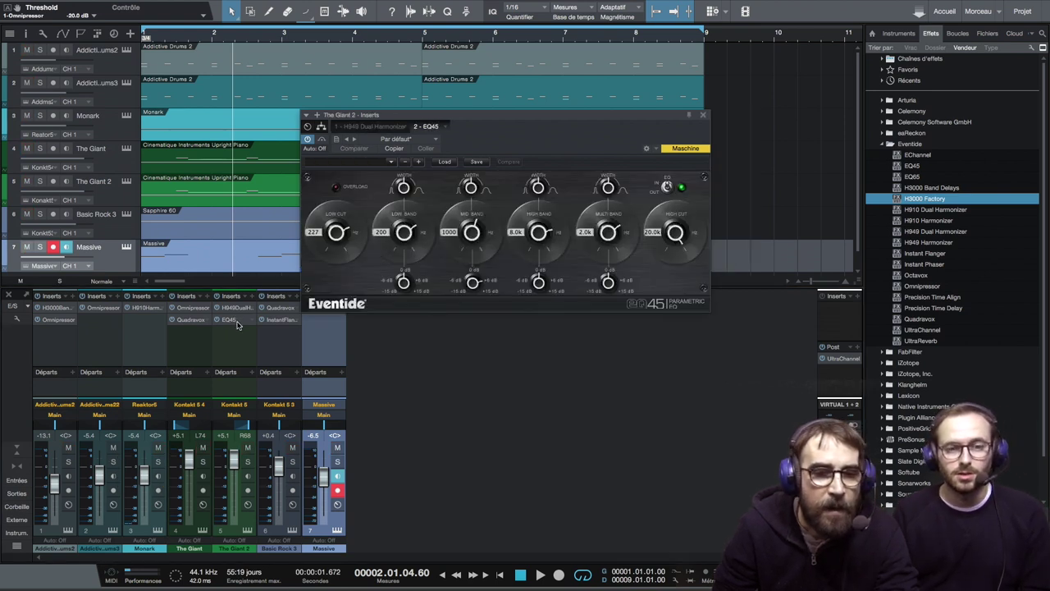
left_click_drag(519, 121, 567, 300)
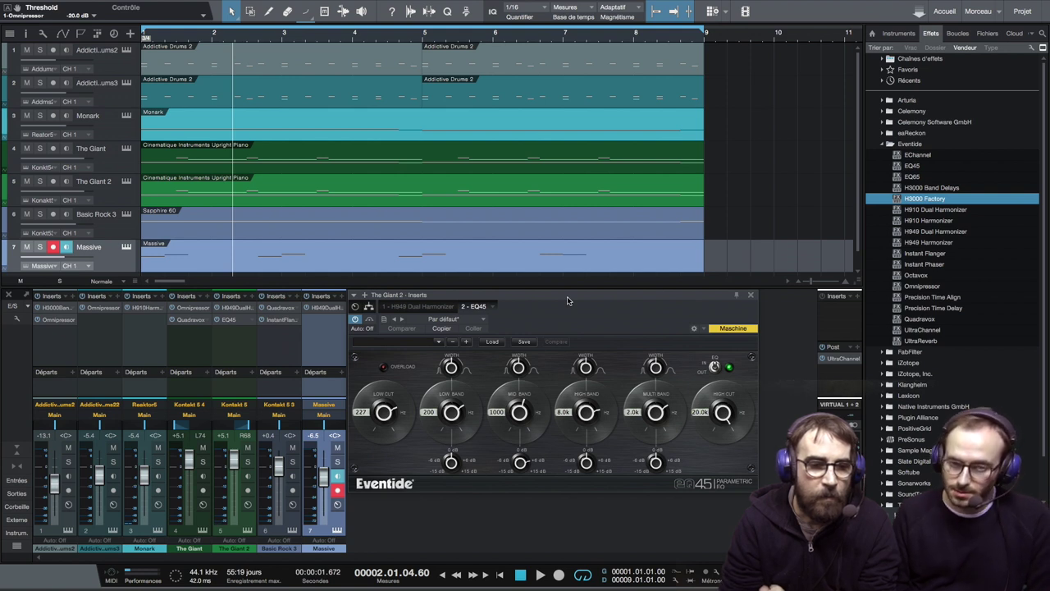
left_click(248, 462)
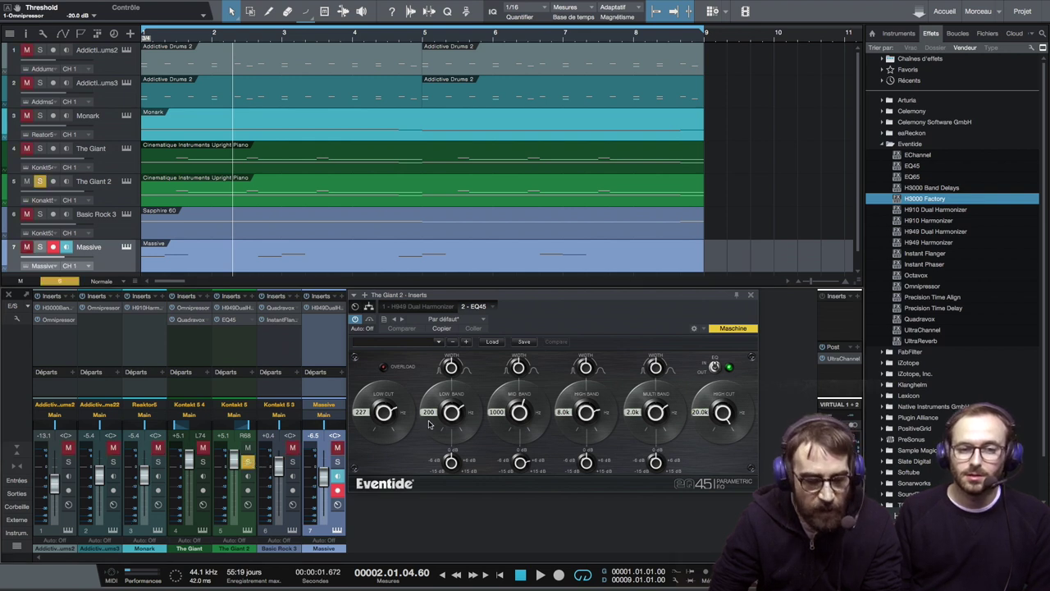
key("space")
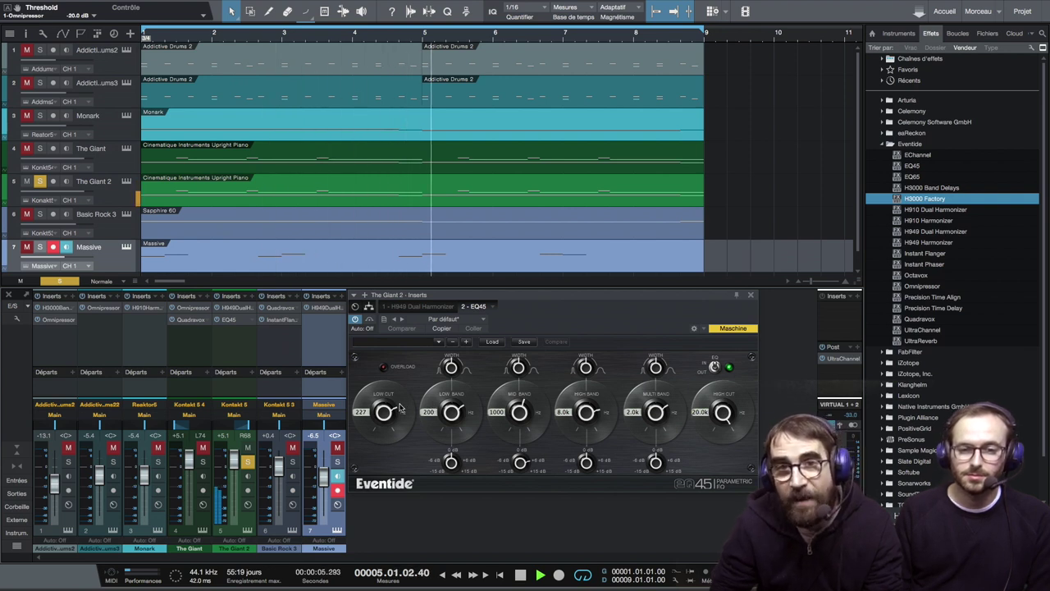
Stop playback, insert an EQ65 on The Giant 2 channel to compare it with the EQ45, and remove it again.
key("space")
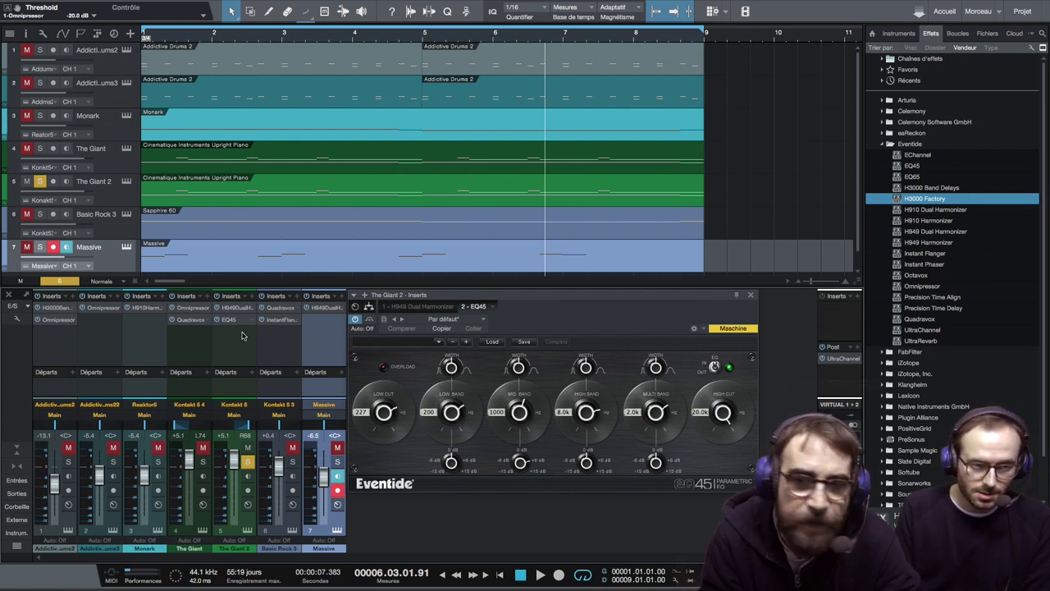
left_click_drag(912, 177, 228, 331)
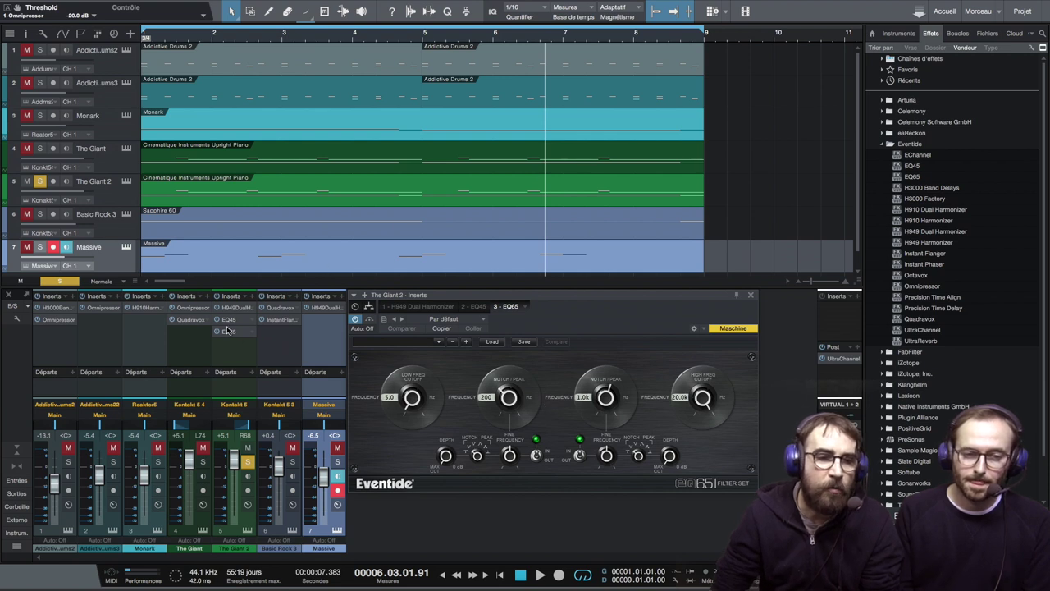
left_click(231, 320)
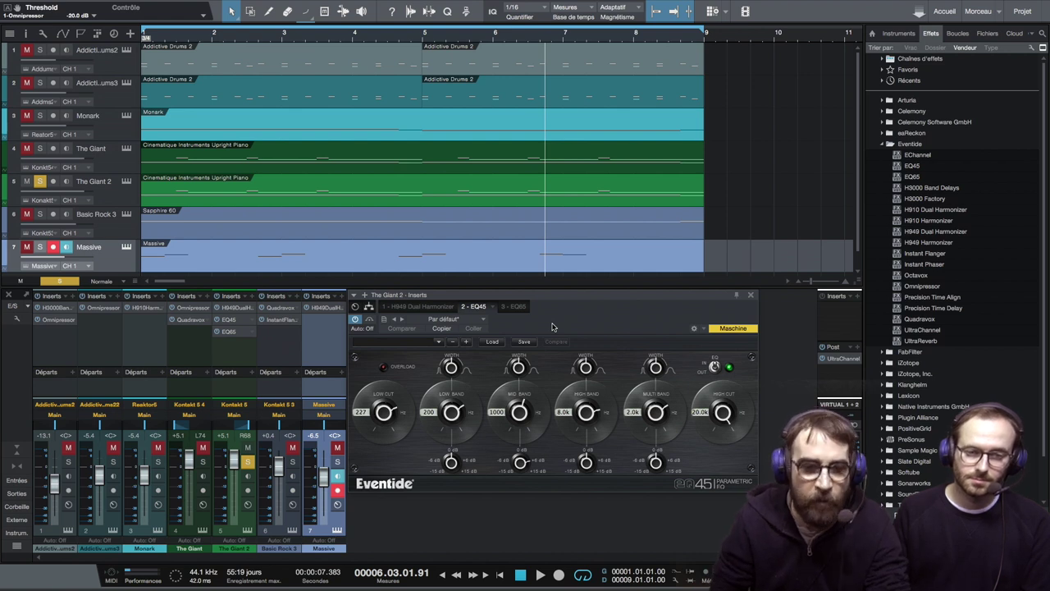
right_click(248, 333)
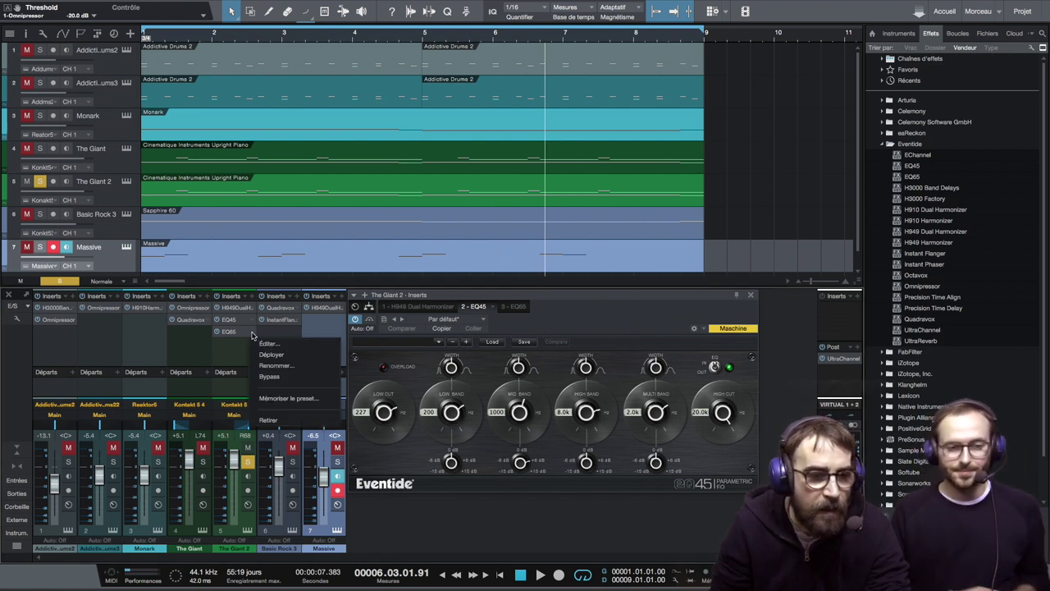
left_click(269, 419)
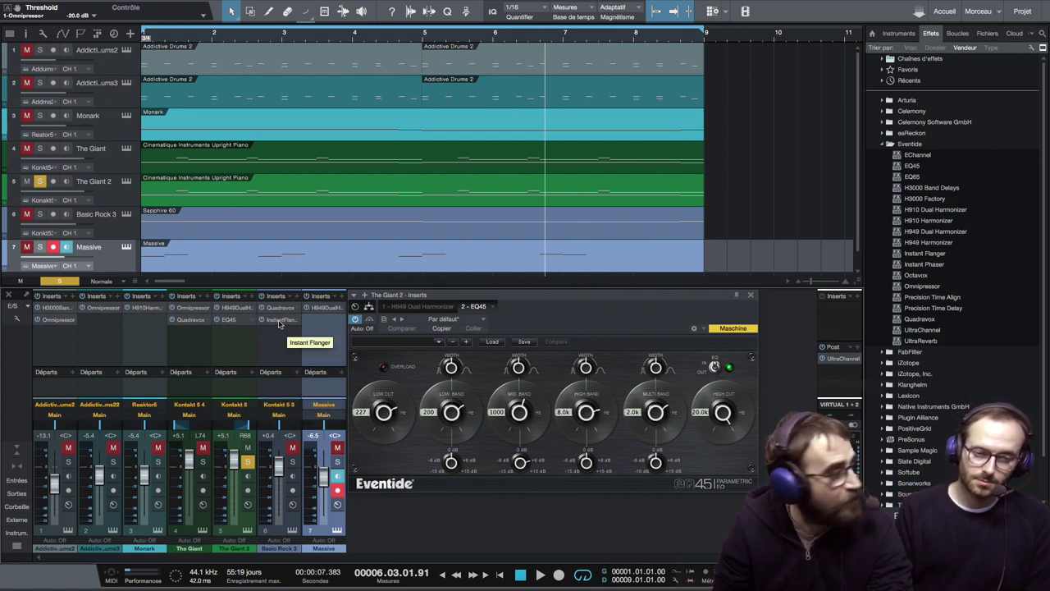
Open the Instant Flanger on the Basic Rock 3 channel and play that channel soloed in place of The Giant 2.
left_click(286, 325)
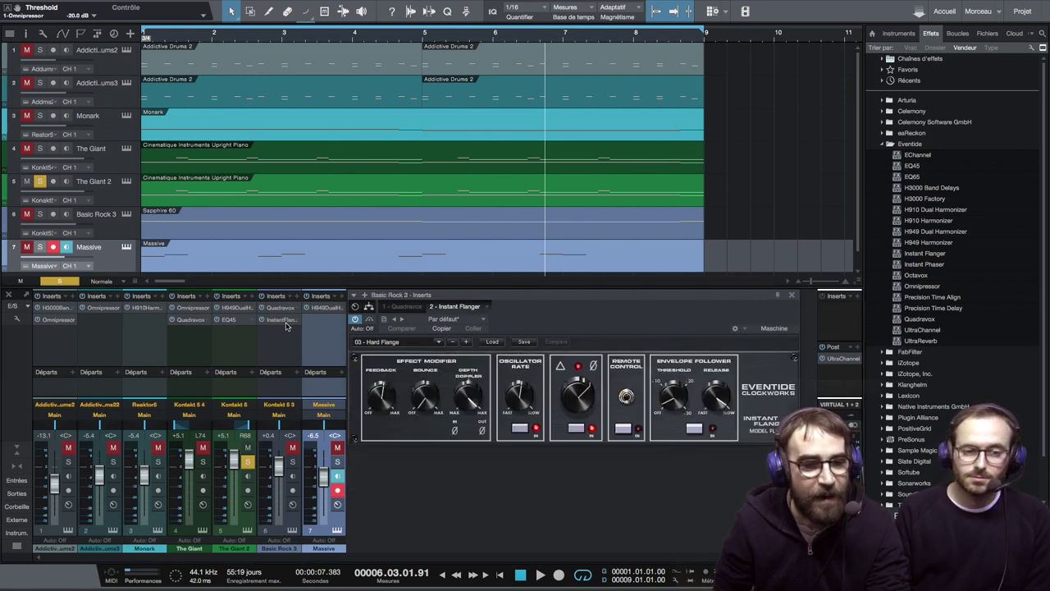
left_click(293, 462)
left_click(248, 462)
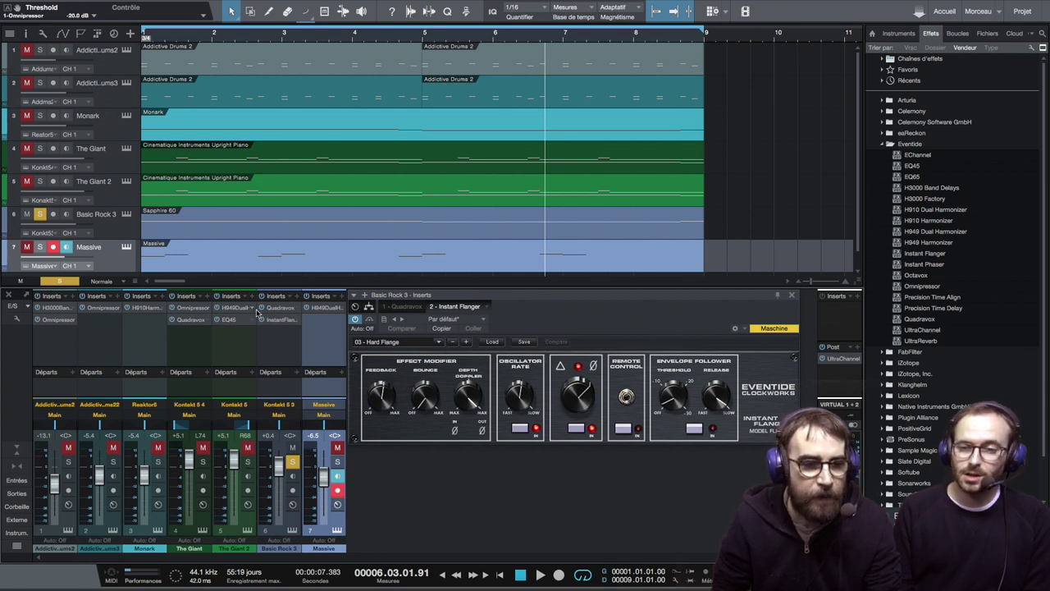
key("space")
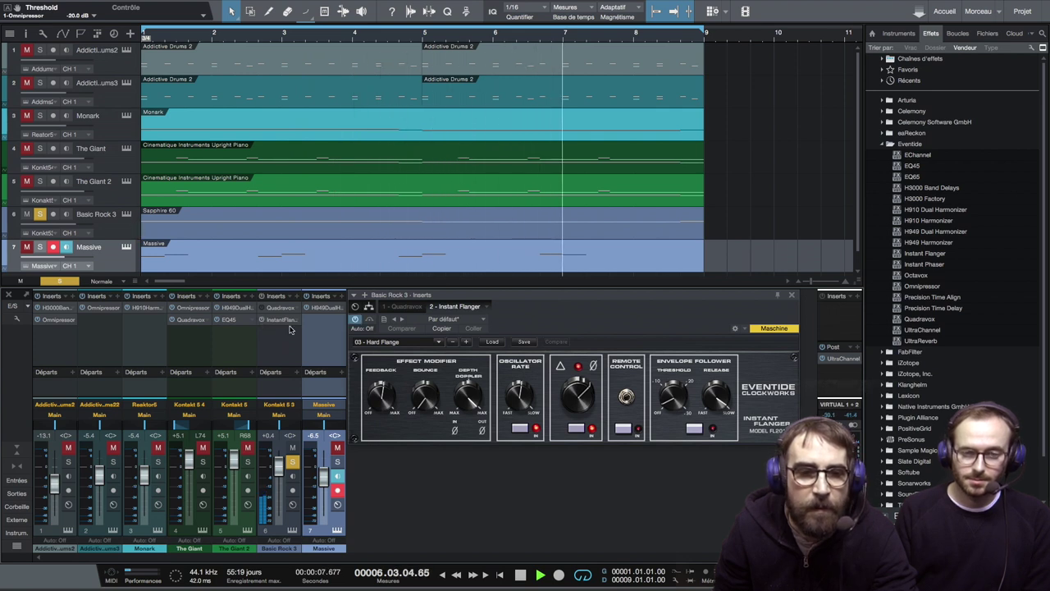
Browse the Instant Flanger preset categories and load the Slow Flange preset 01 - Medium Flow Flange.
left_click(441, 343)
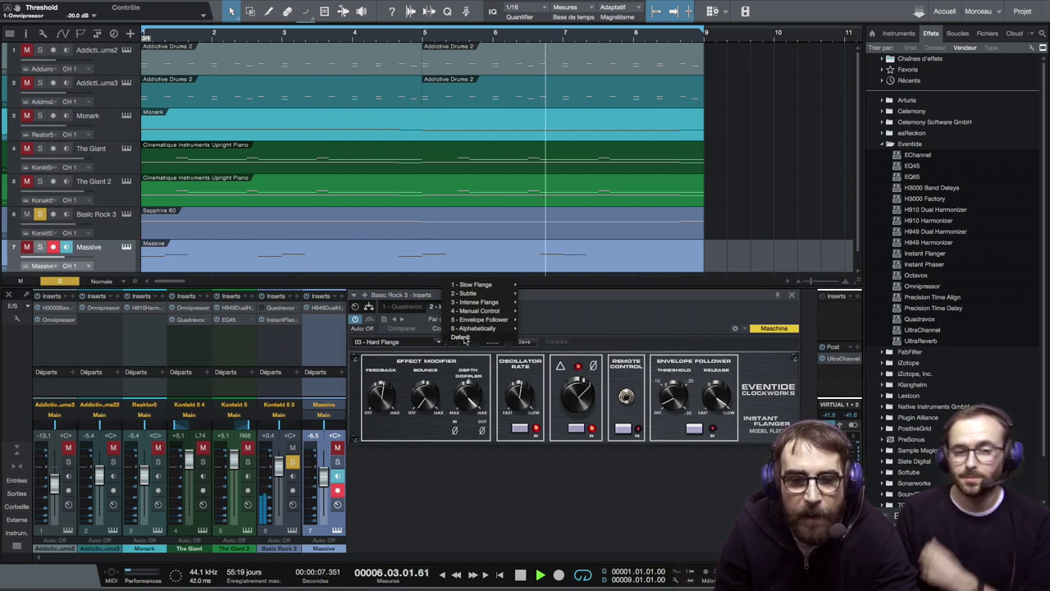
mouse_move(483, 327)
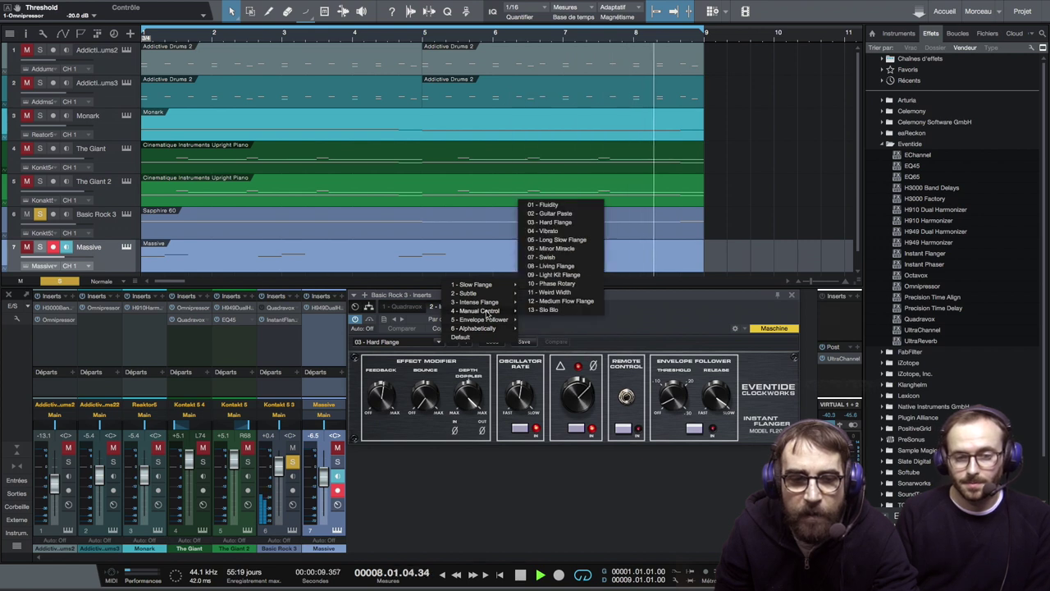
mouse_move(495, 307)
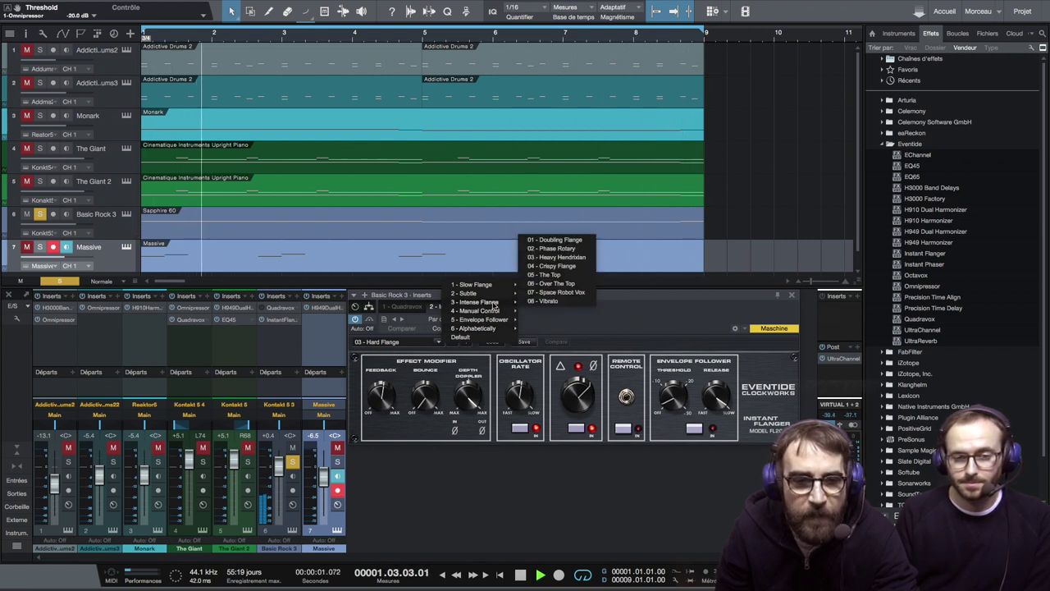
mouse_move(482, 287)
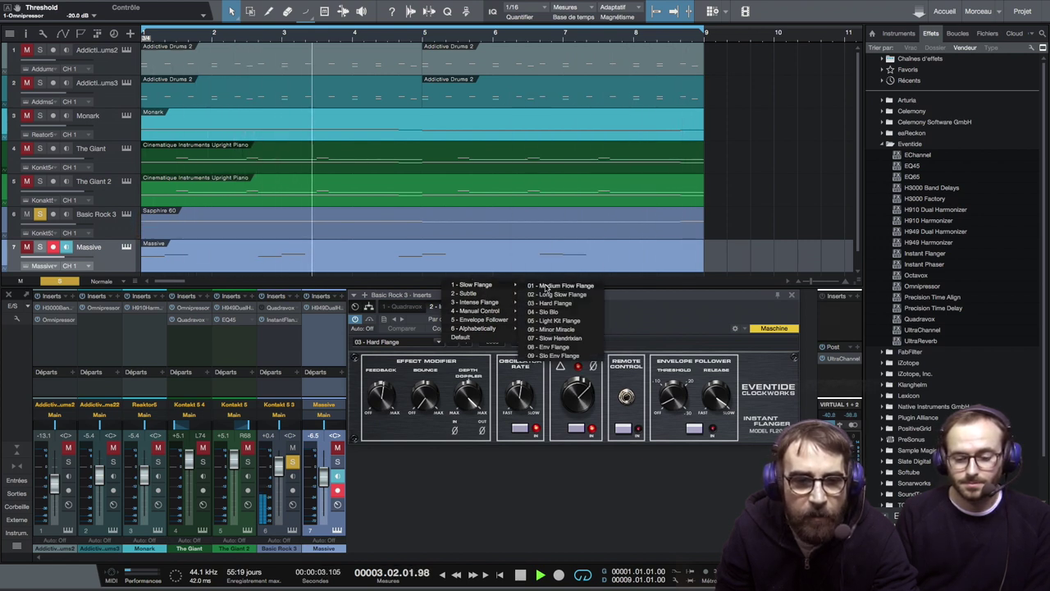
left_click(544, 287)
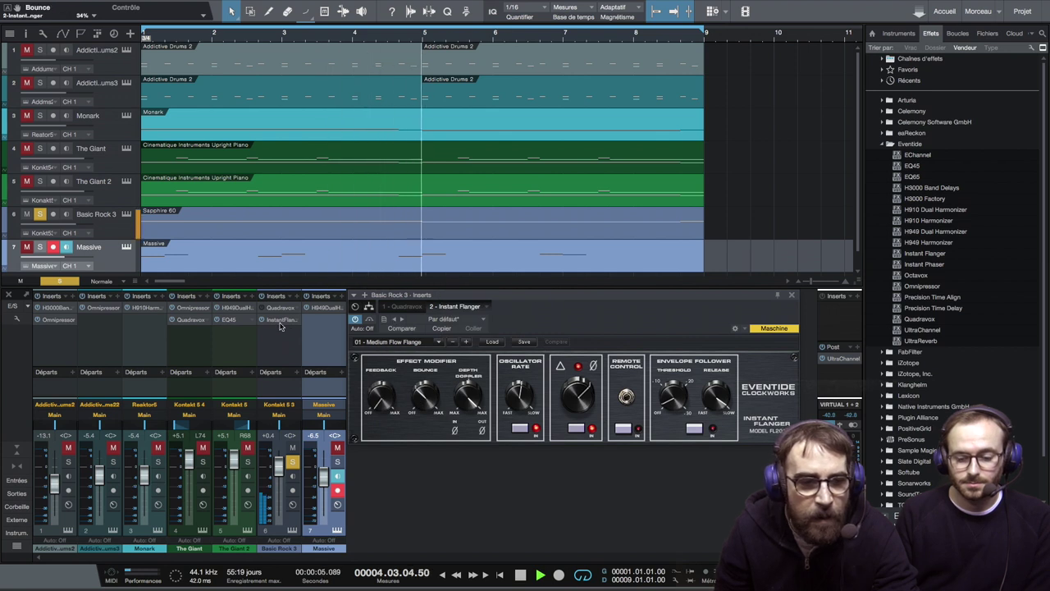
Copy the Instant Flanger to the Addictive Drums 3 channel, with that channel soloed and its level raised to +0.4 dB.
left_click_drag(280, 325, 103, 322)
key("s")
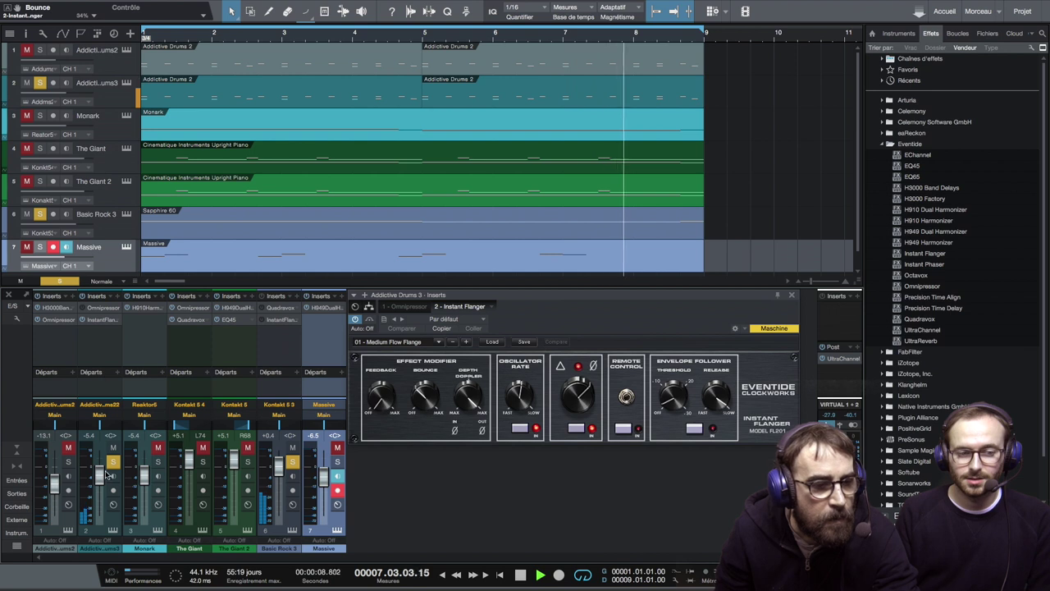
left_click_drag(99, 468, 99, 464)
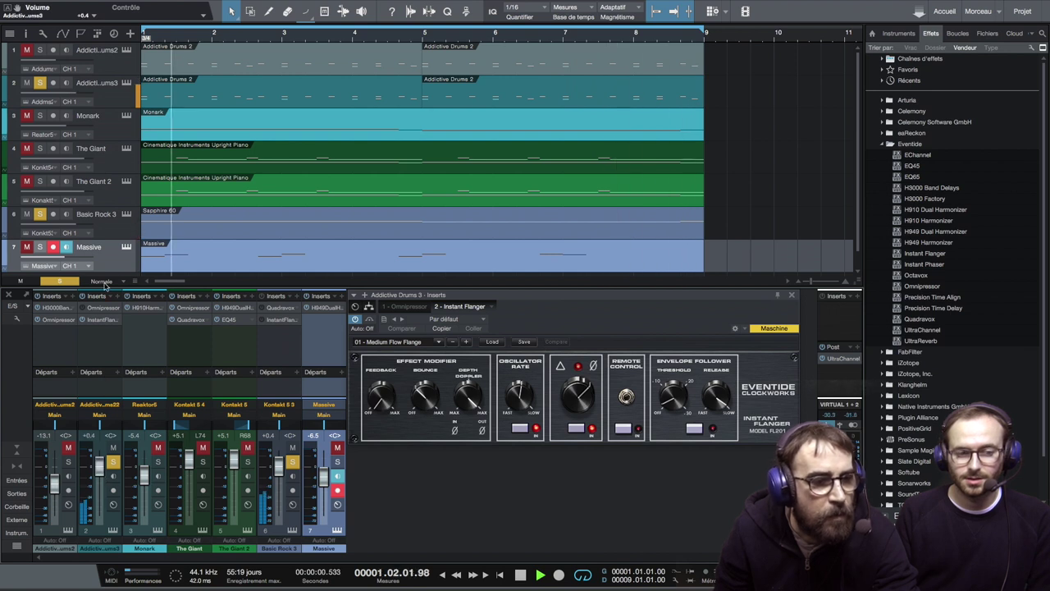
Load the Compression preset 02 - Soft Compression in the re-enabled Omnipressor on Addictive Drums 3 and raise the channel's level to +3.0 dB.
left_click(92, 308)
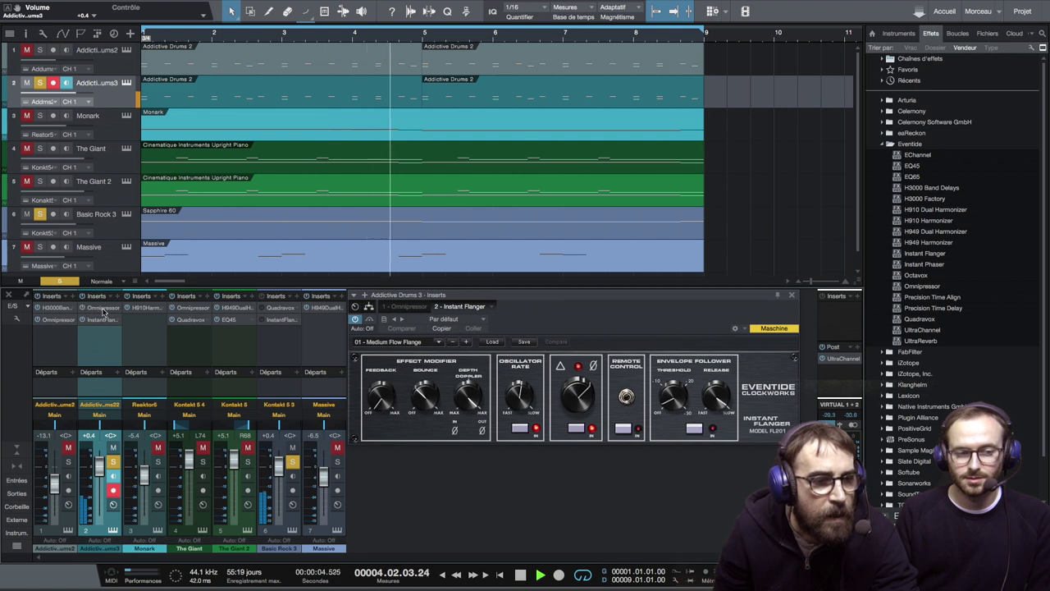
left_click(103, 308)
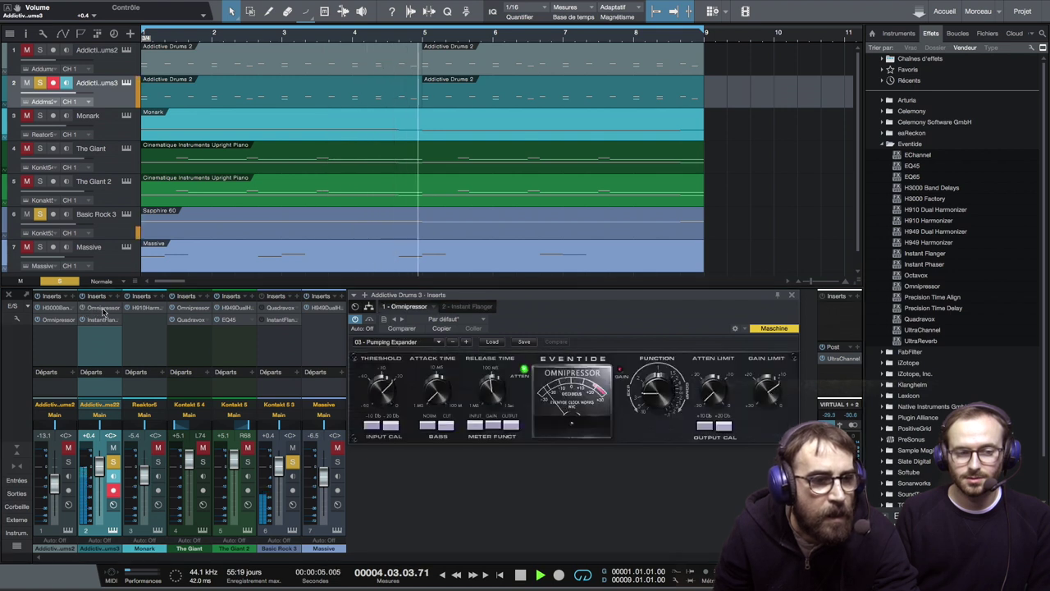
left_click(438, 343)
mouse_move(513, 259)
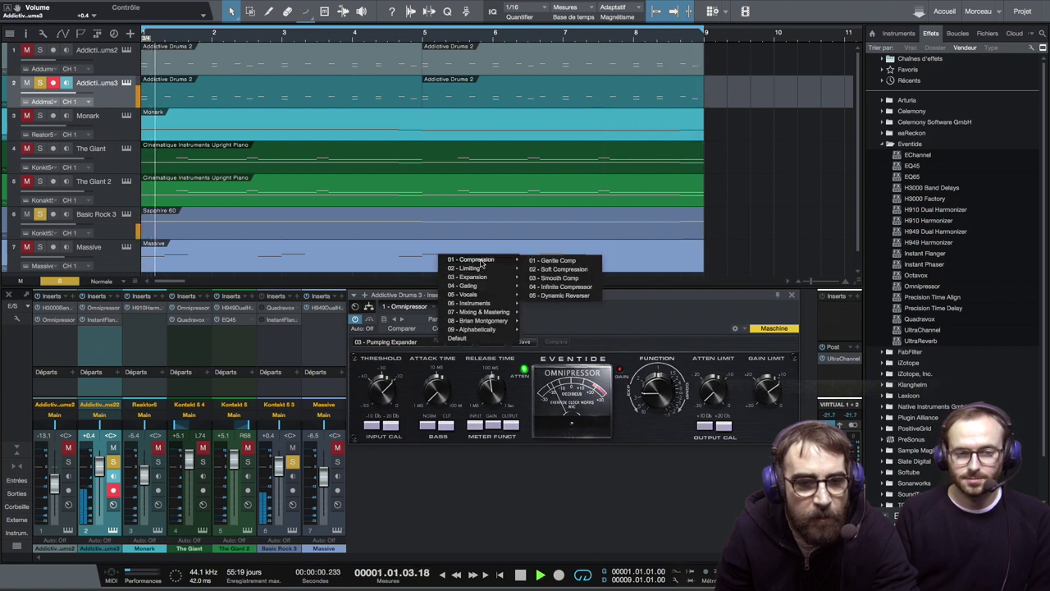
left_click(559, 269)
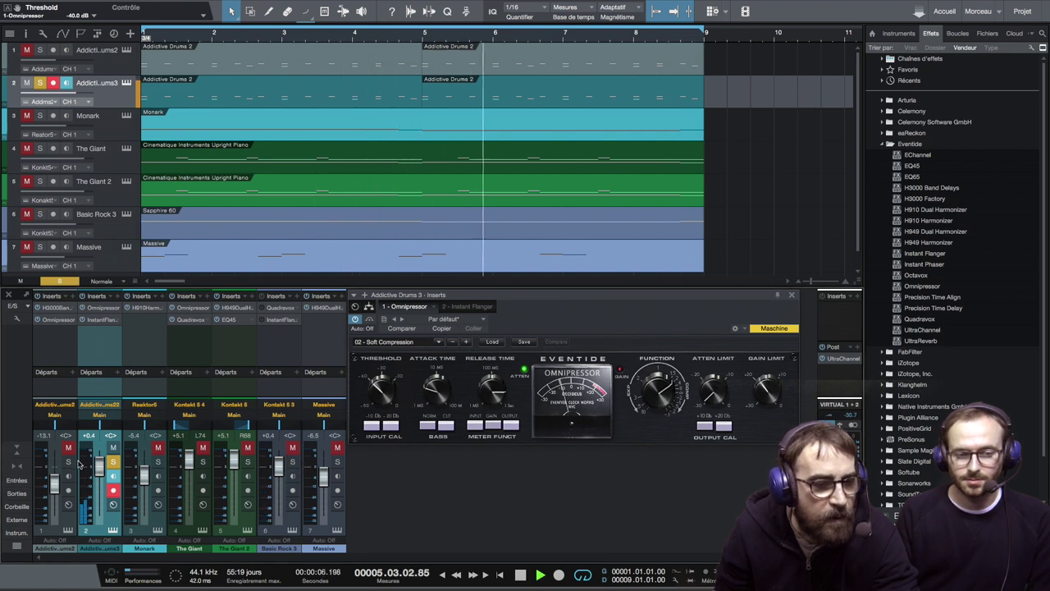
left_click_drag(100, 466, 100, 460)
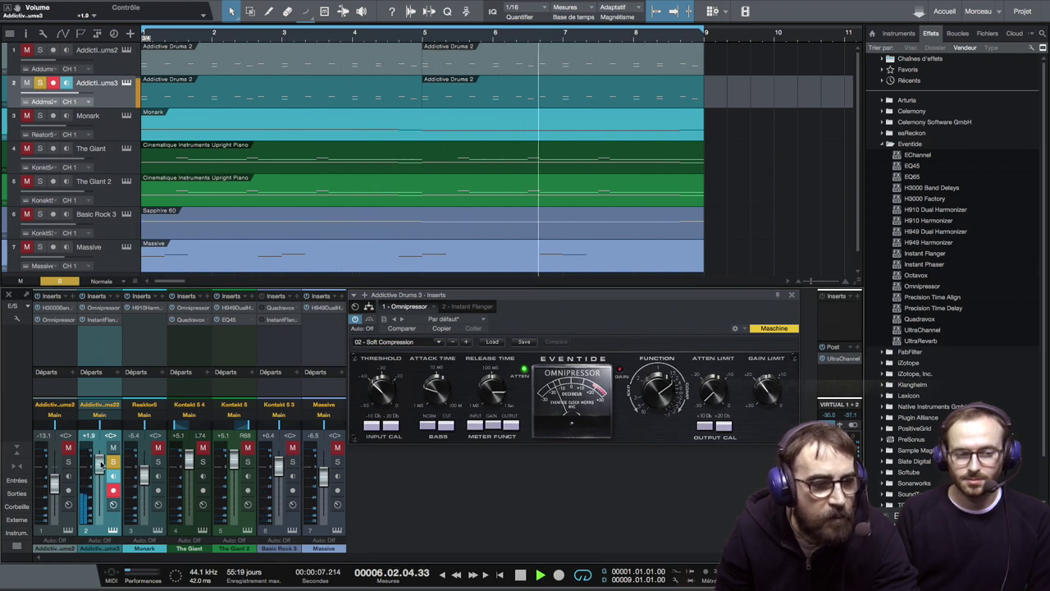
Audition the drum channel's Instant Flanger Slow Flange presets from 02 - Long Slow Flange to 08 - Env Flange.
left_click(105, 320)
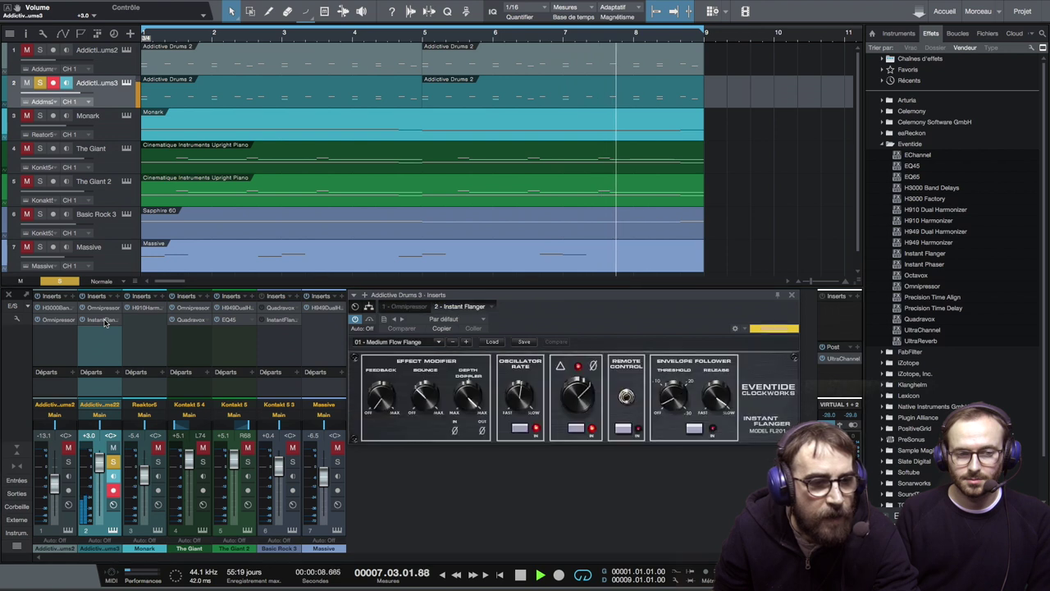
left_click(465, 343)
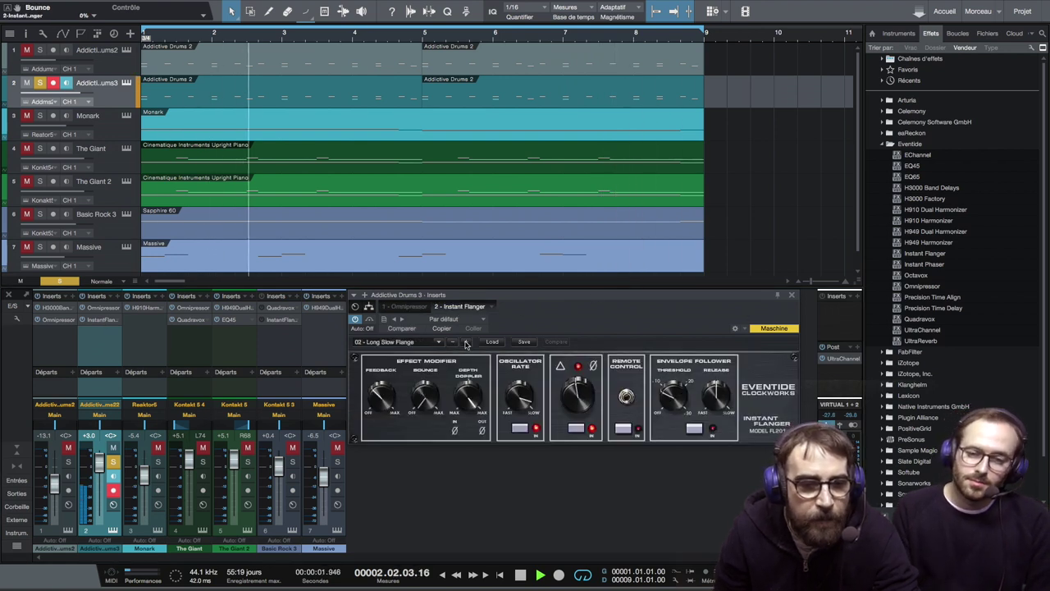
left_click(465, 343)
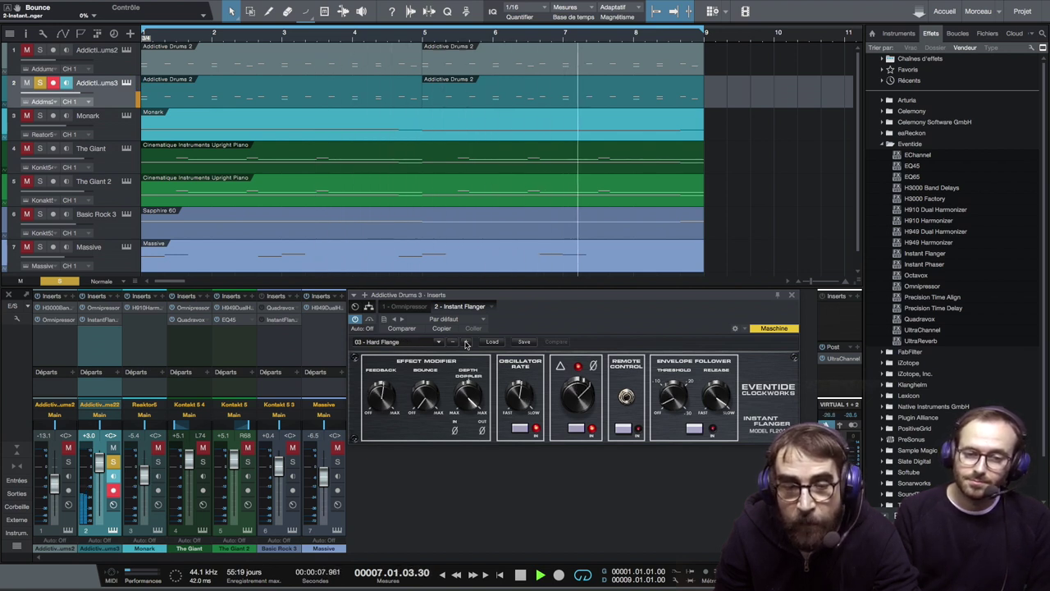
left_click(465, 343)
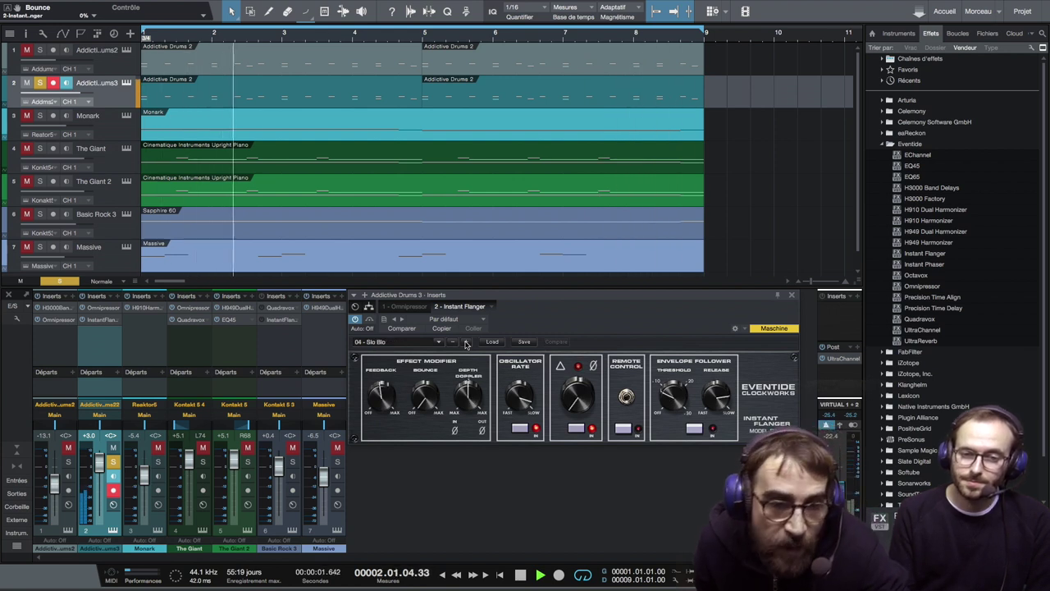
left_click(465, 343)
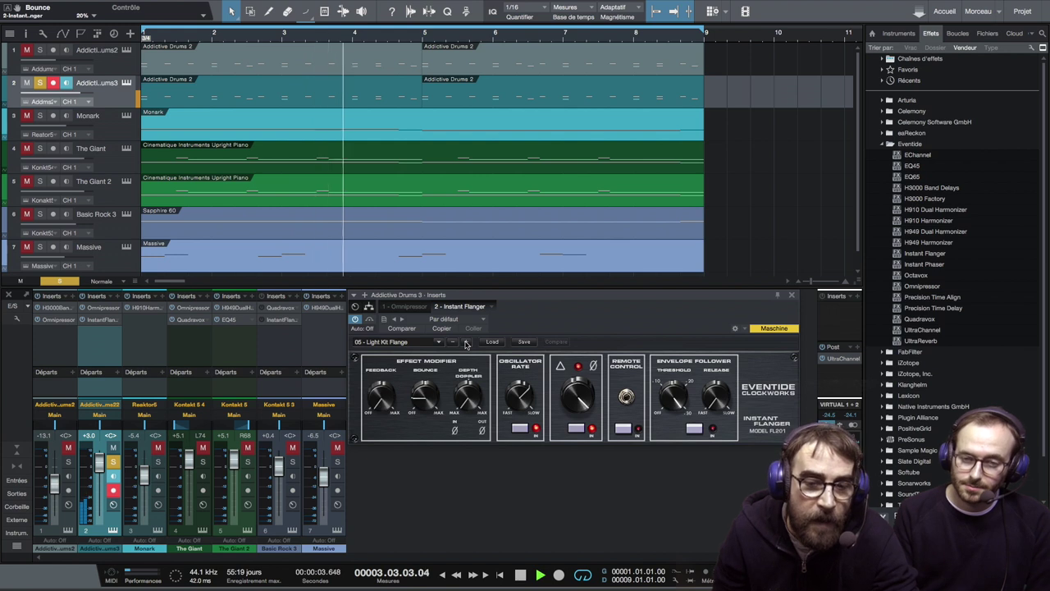
left_click(465, 342)
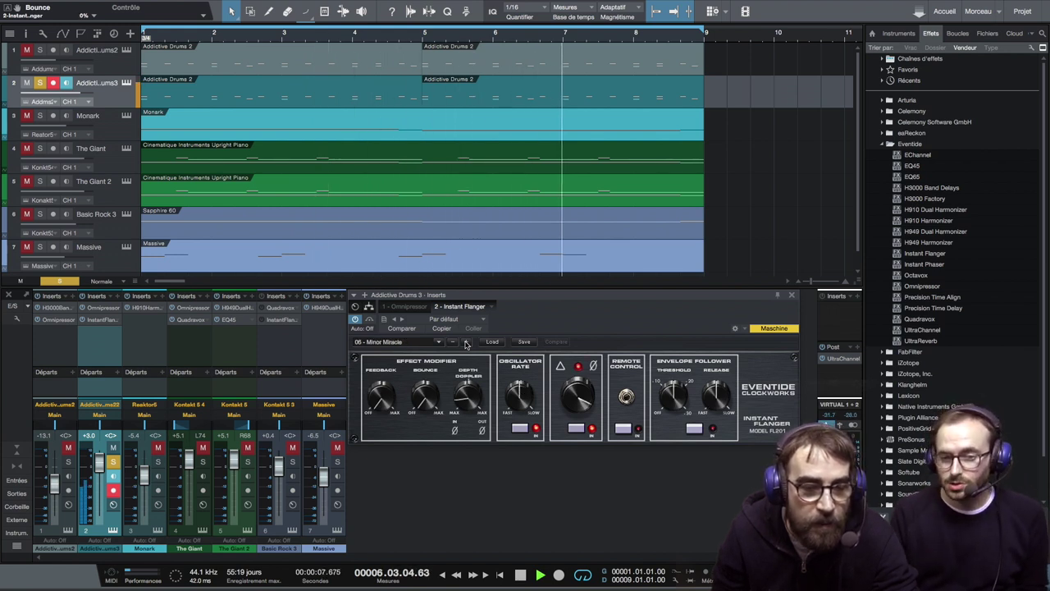
left_click(465, 343)
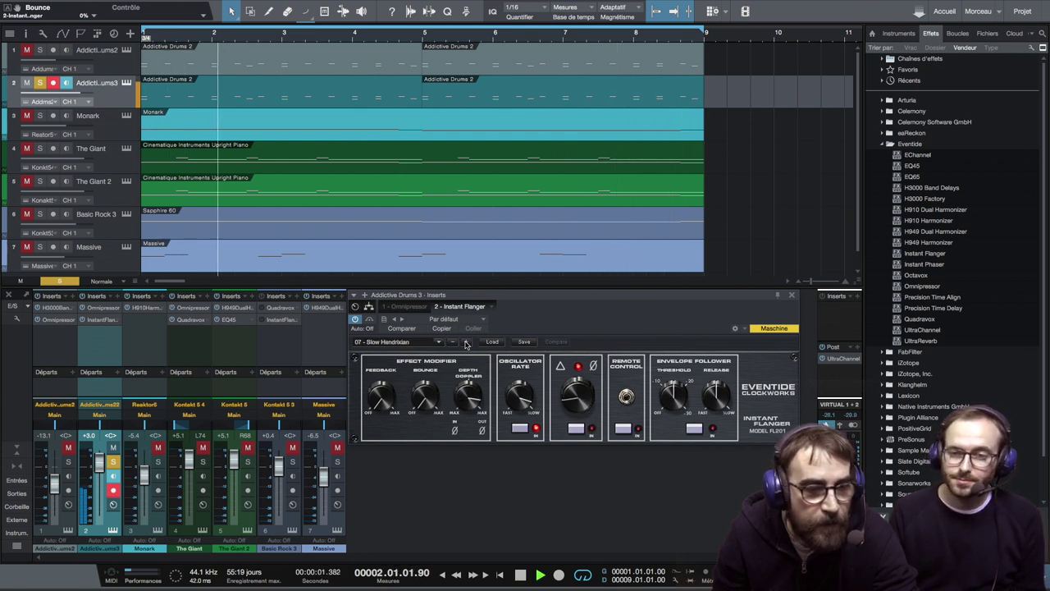
left_click(466, 342)
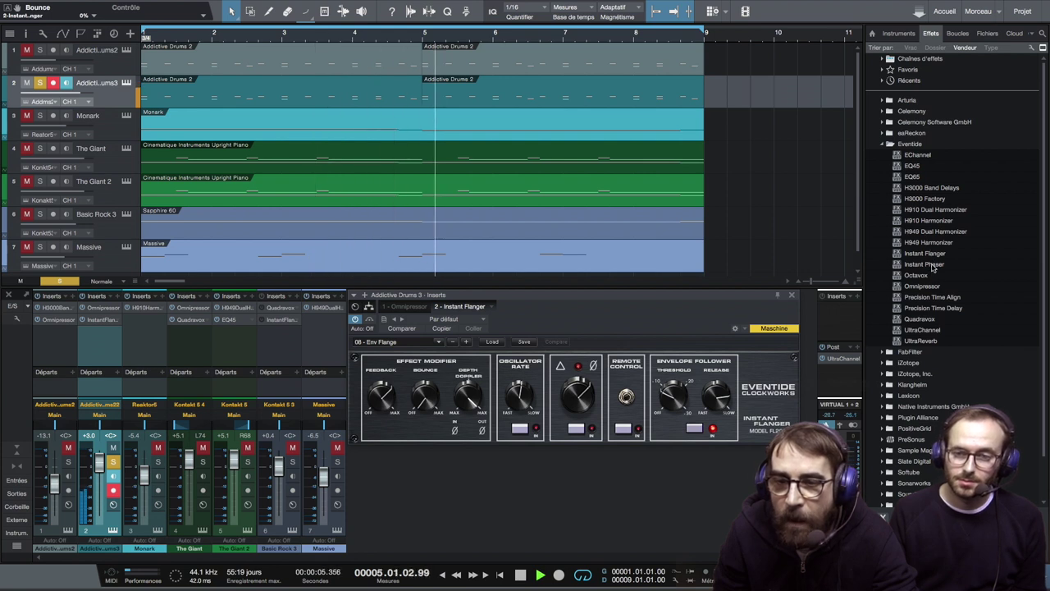
Insert an Instant Phaser after the bypassed Instant Flanger on Addictive Drums 3 and load its Slow preset 01 - Slow Motions.
left_click(932, 265)
left_click_drag(932, 265, 82, 330)
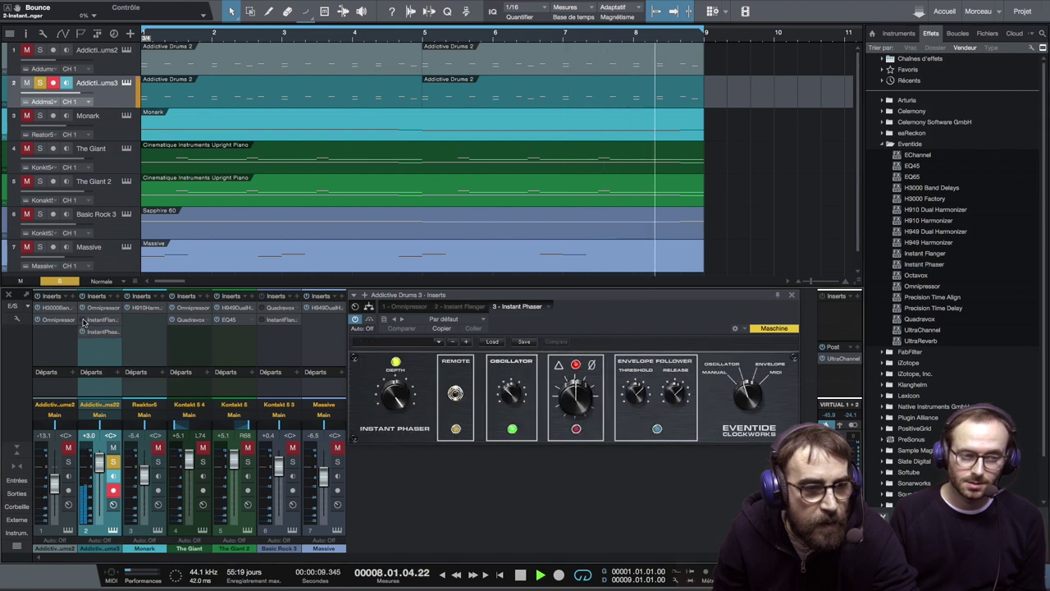
left_click(438, 341)
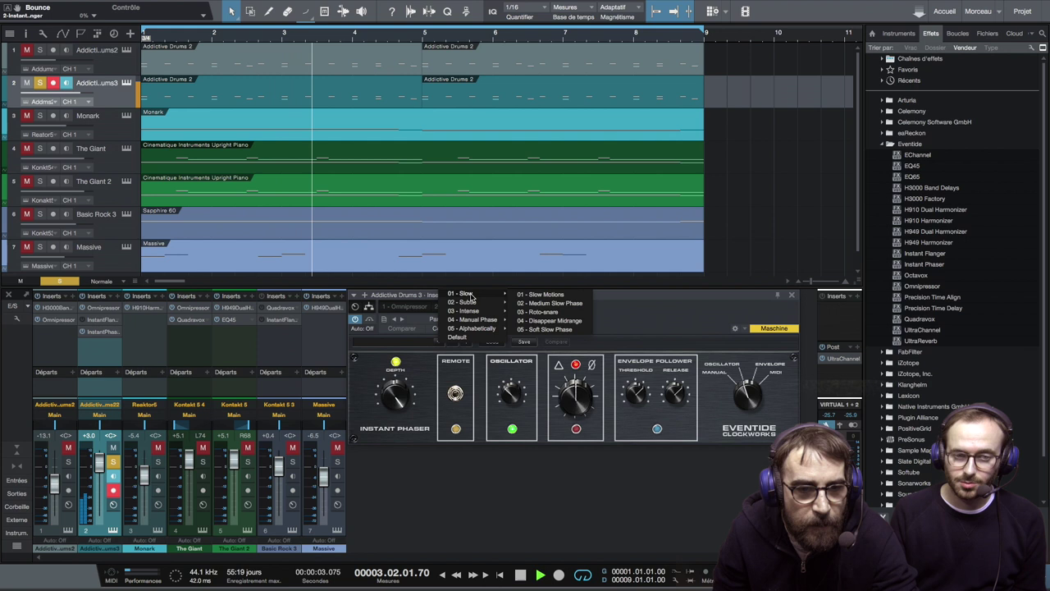
left_click(539, 299)
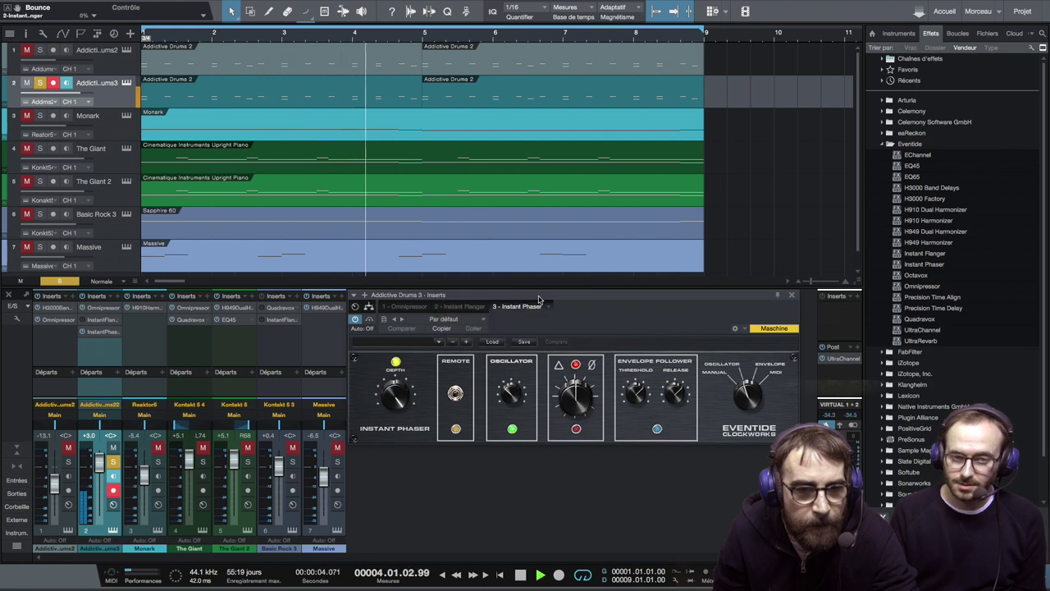
Audition the following Instant Phaser presets, including 03 - Roto-snare and 04 - Disappear Midrange, up to 01 - Wider Phase.
left_click(465, 342)
left_click(465, 343)
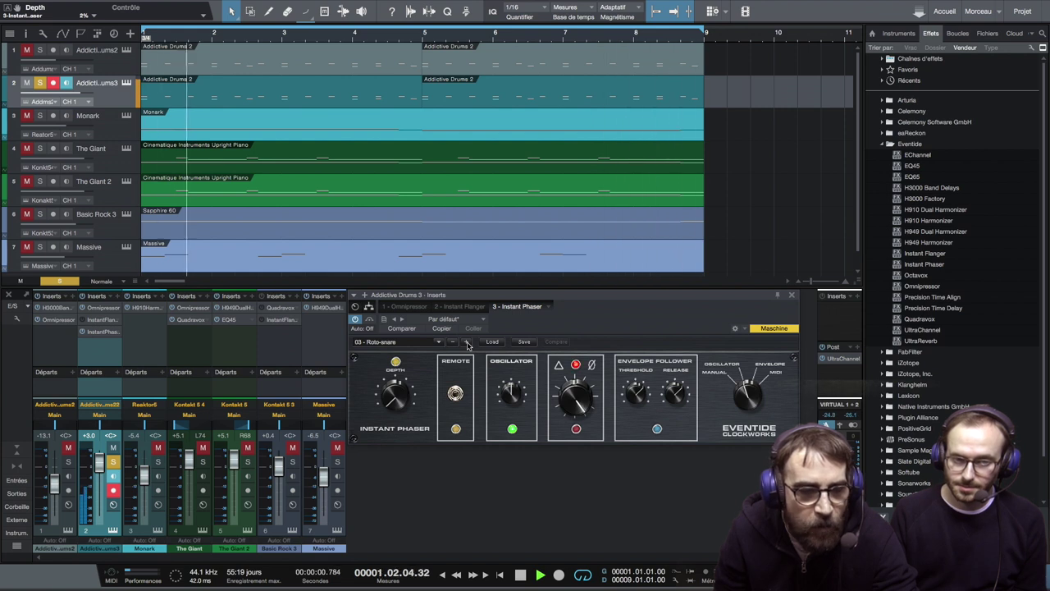
left_click(466, 343)
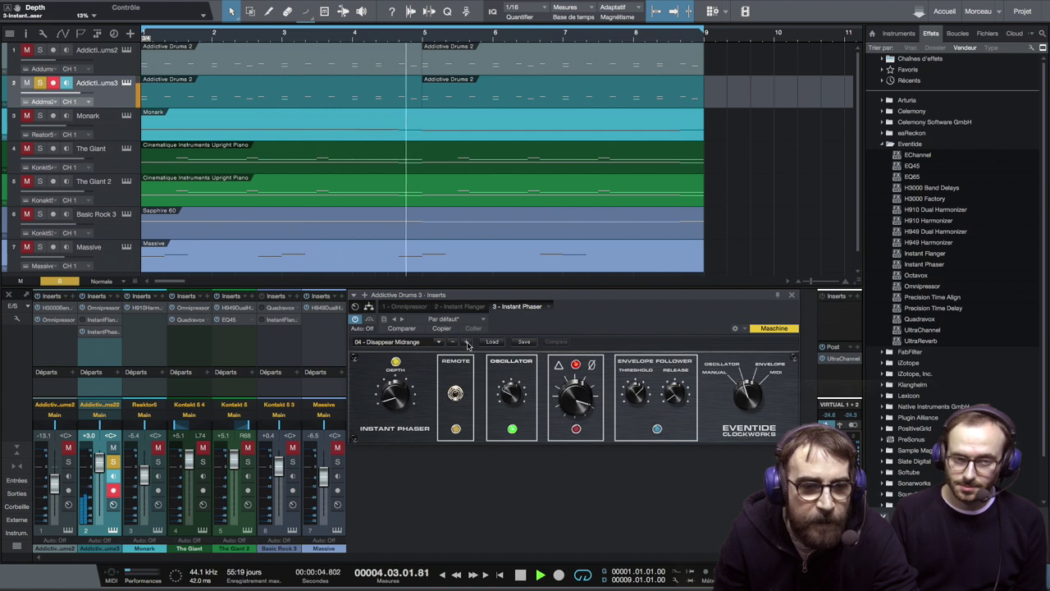
left_click(467, 343)
left_click(467, 343)
Load the Intense preset 01 - Fast Phase in the drum channel's Instant Phaser and advance to 02 - Crisp Phase.
left_click(441, 342)
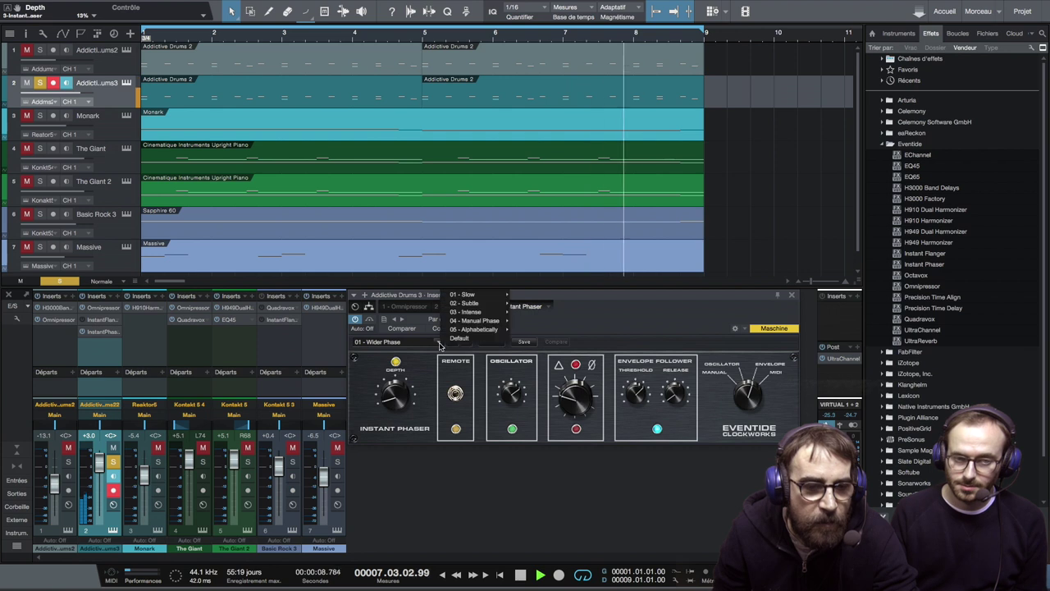
mouse_move(475, 304)
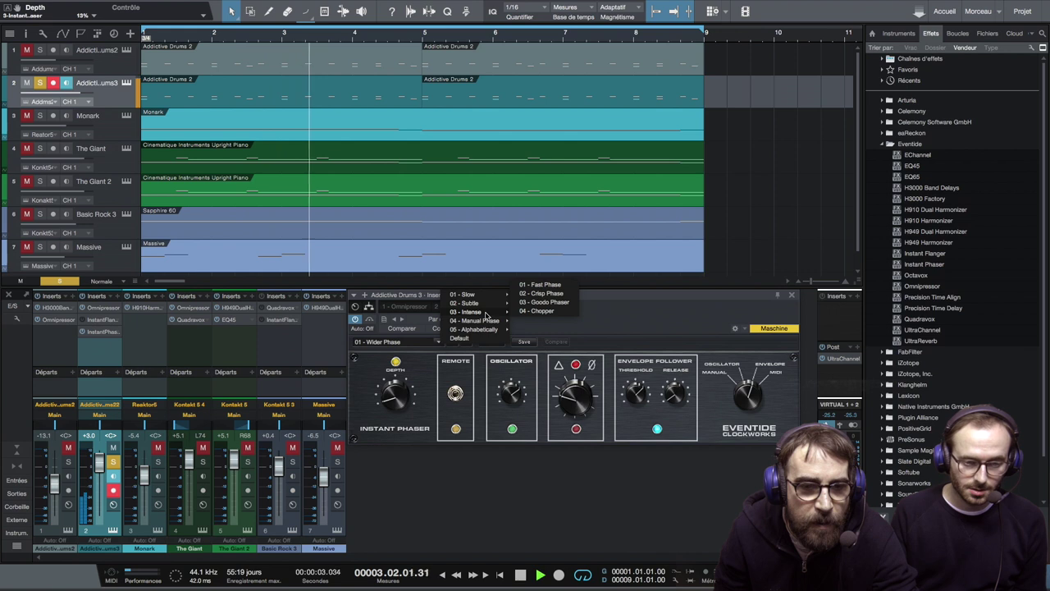
left_click(540, 285)
left_click(466, 343)
Copy the Instant Phaser from Addictive Drums 3 to the inserts of Basic Rock 3 and solo Basic Rock 3 instead of the drums.
left_click_drag(103, 334, 282, 332)
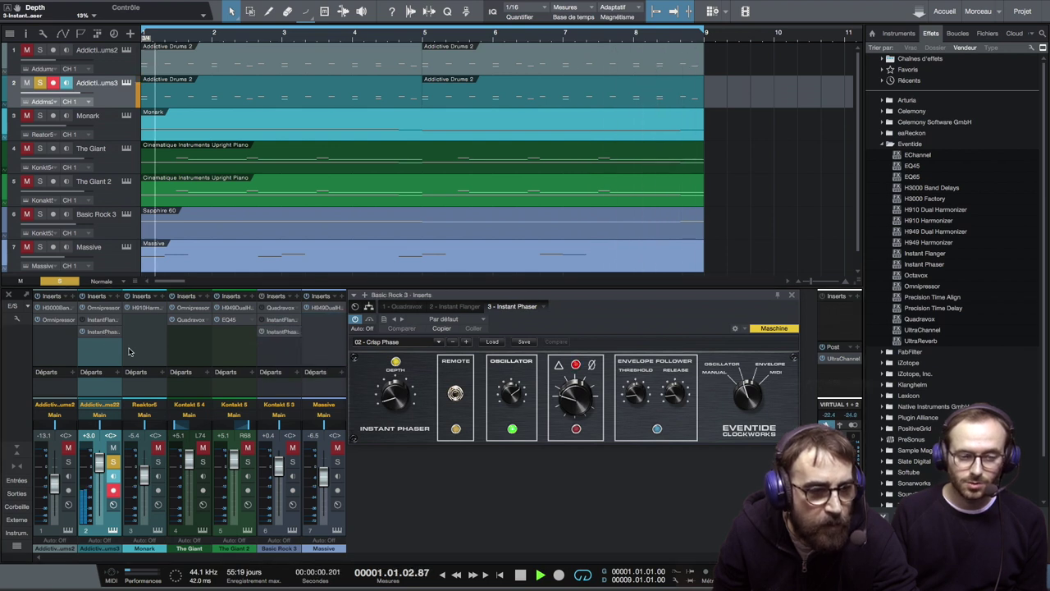
left_click(292, 447)
left_click(292, 461)
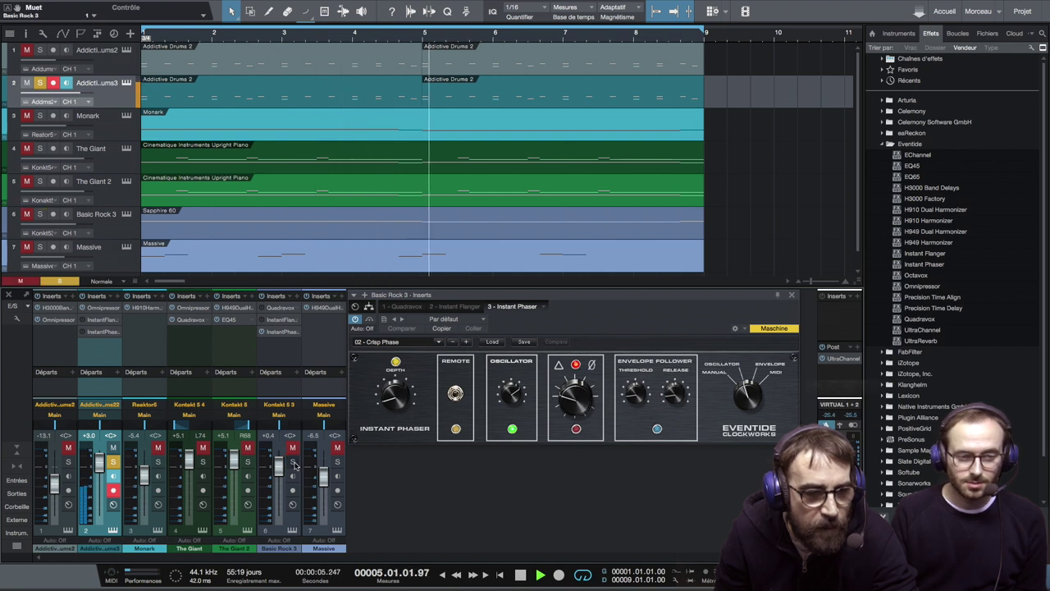
left_click(113, 447)
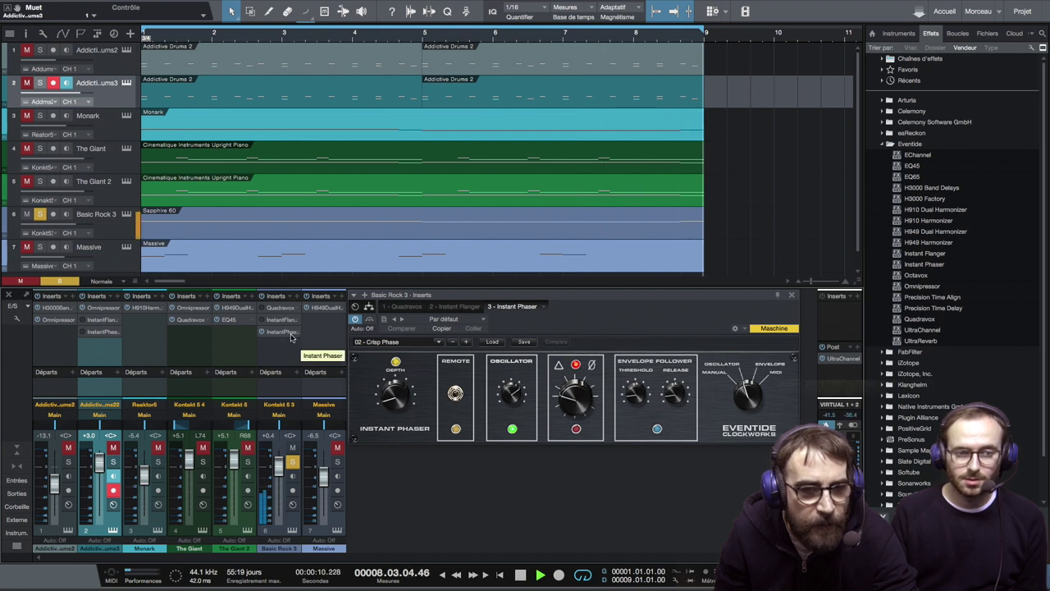
Audition the Instant Phaser presets on Basic Rock 3 from 03 - Goodo Phaser and 04 - Chopper up to 03 - Crispy Hard Phase.
left_click(466, 342)
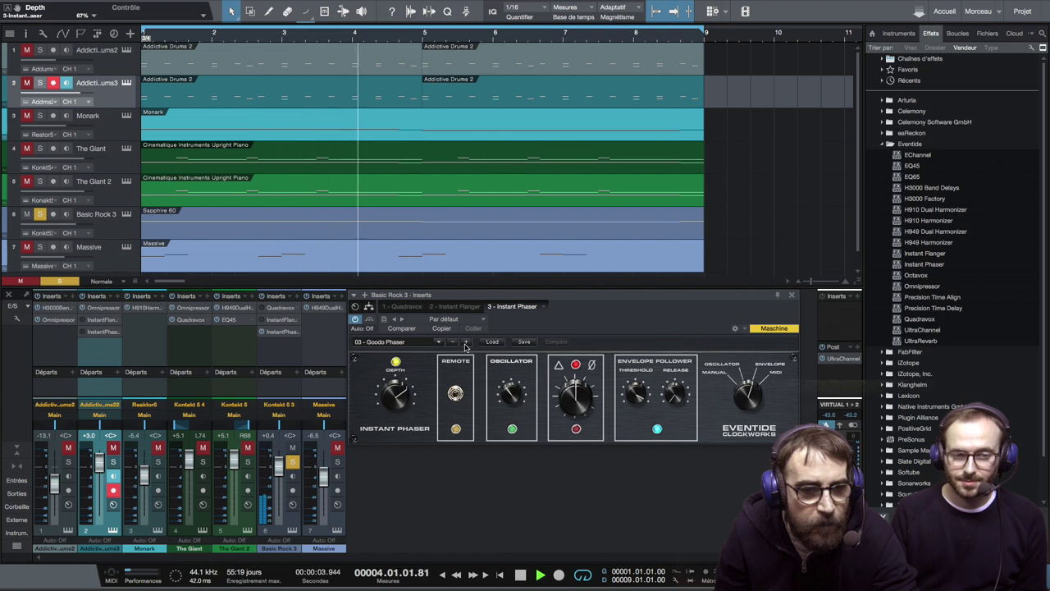
left_click(466, 342)
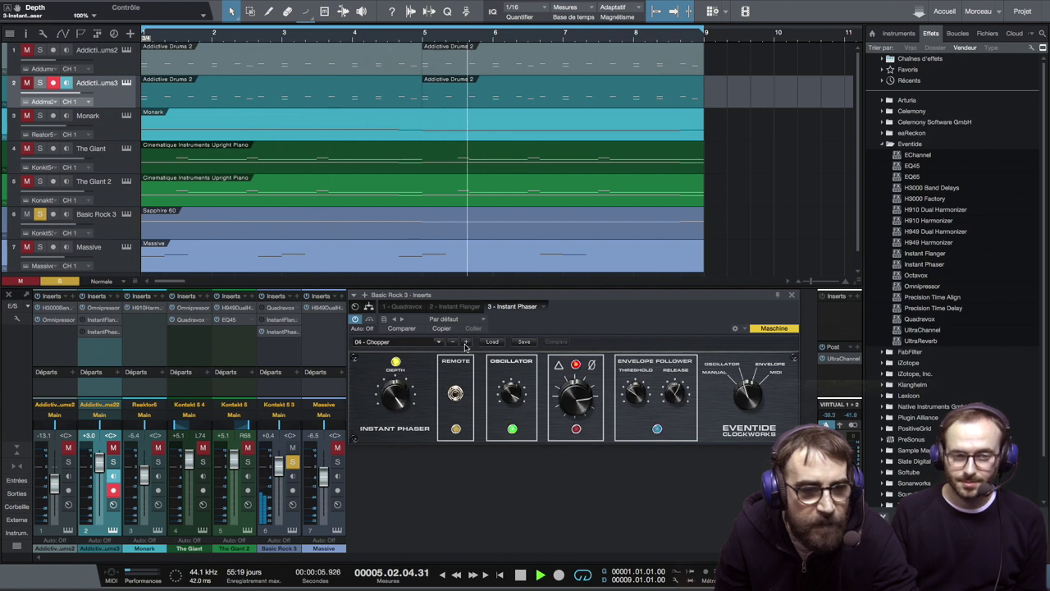
left_click(465, 342)
left_click(465, 342)
left_click(466, 342)
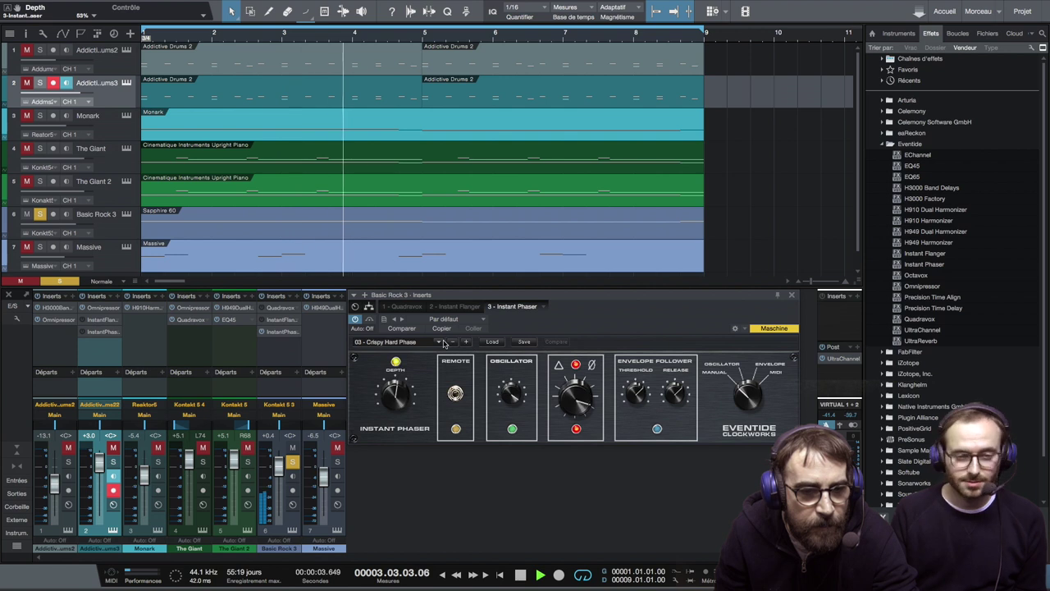
Load the Slow preset 01 - Slow Motions on Basic Rock 3, advance to 03 - Roto-snare, and stop playback.
left_click(438, 342)
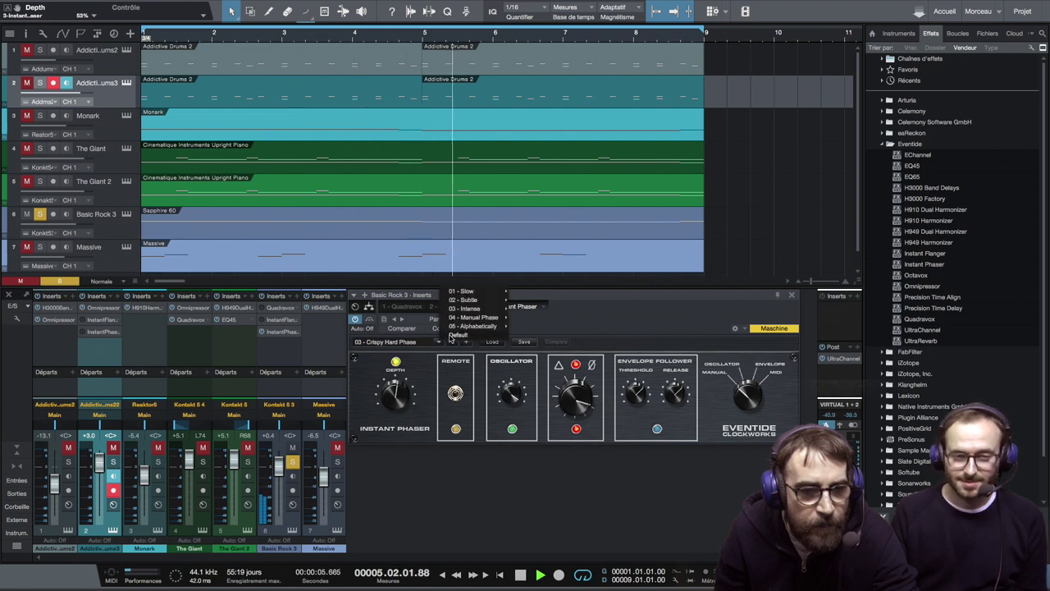
mouse_move(508, 294)
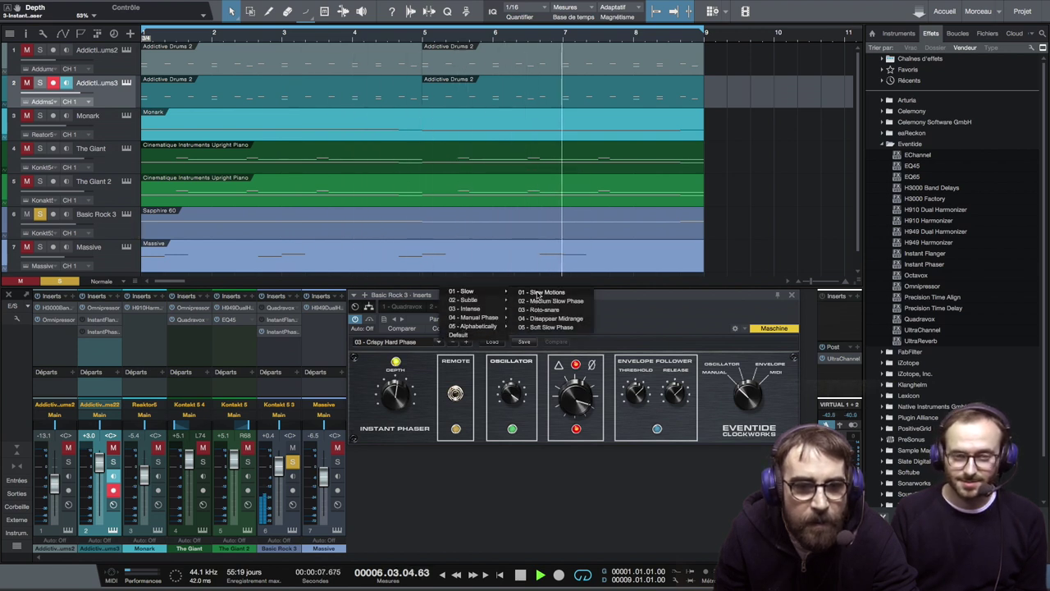
left_click(541, 292)
left_click(468, 342)
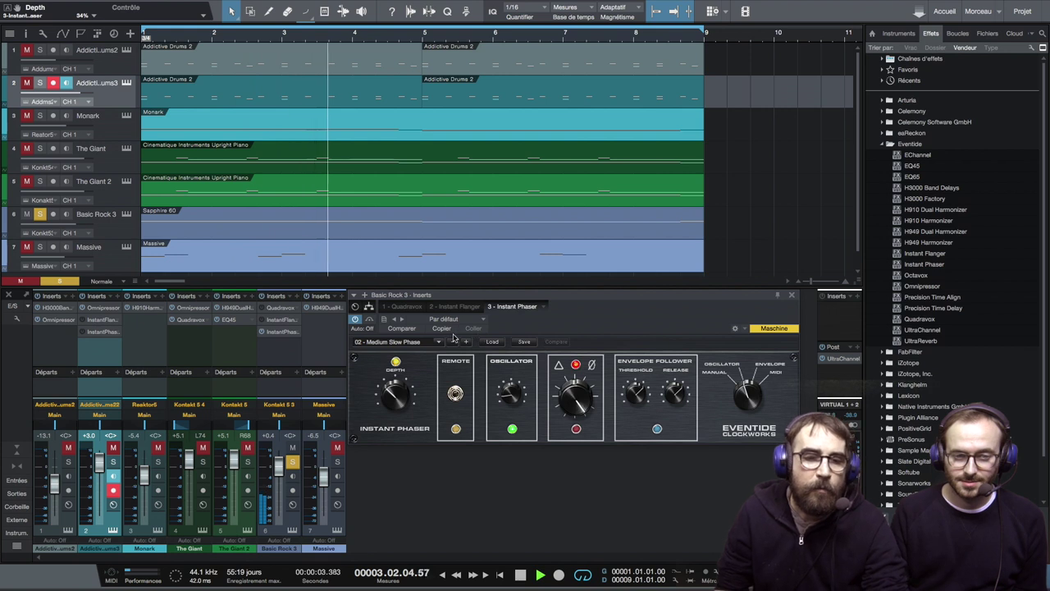
left_click(467, 342)
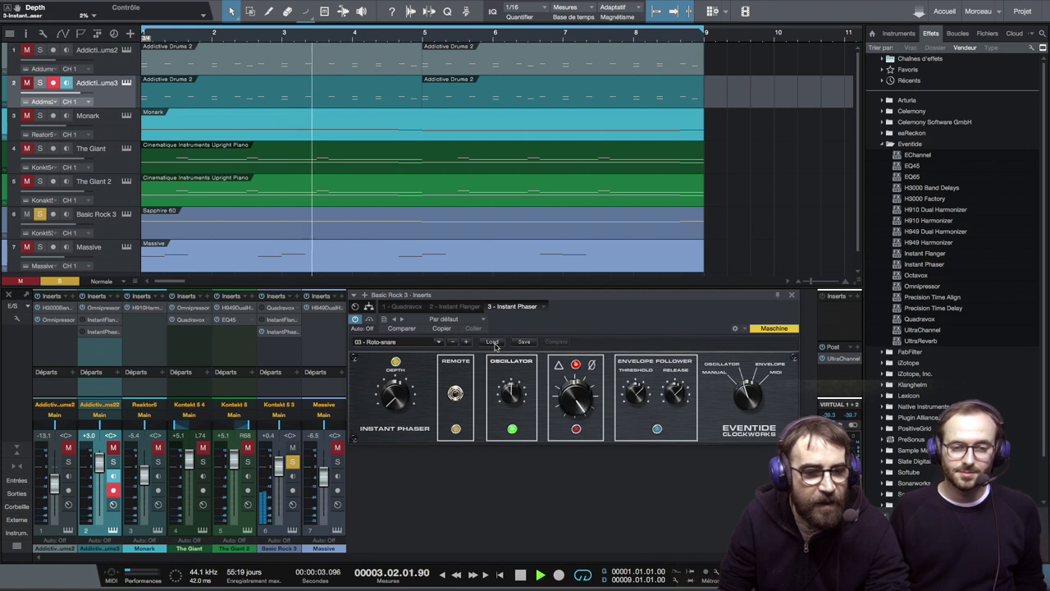
left_click_drag(603, 298, 552, 318)
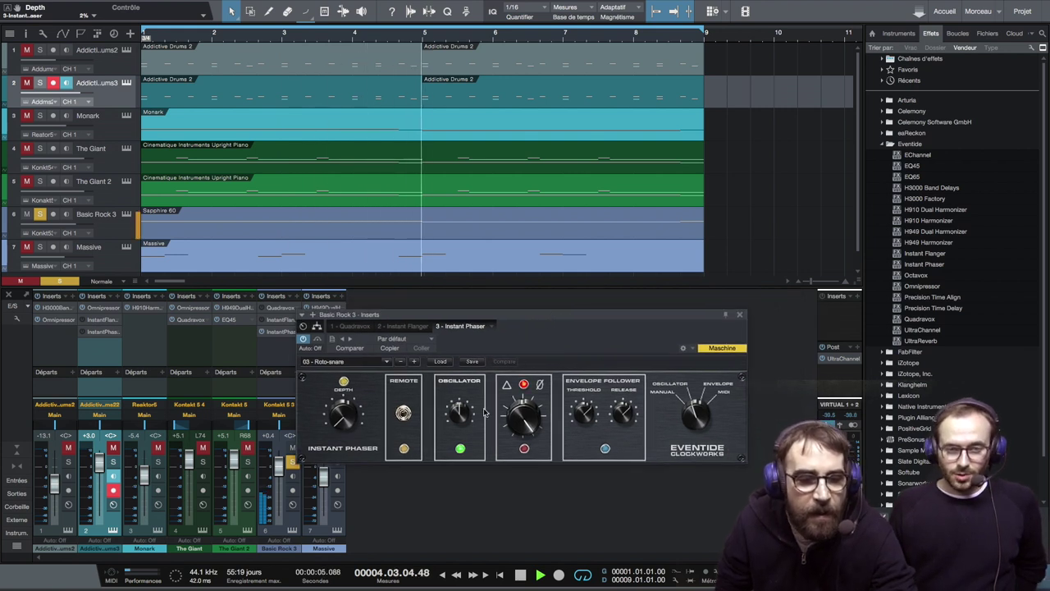
left_click(520, 575)
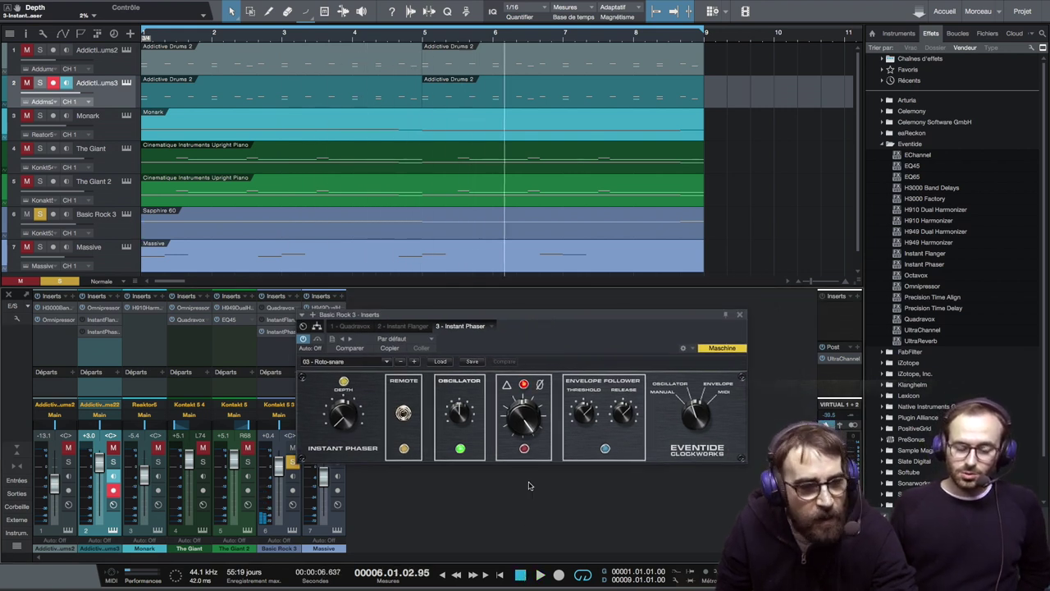
View the H910 Harmonizer inserted on the Monark channel and close its window.
left_click_drag(479, 316, 561, 343)
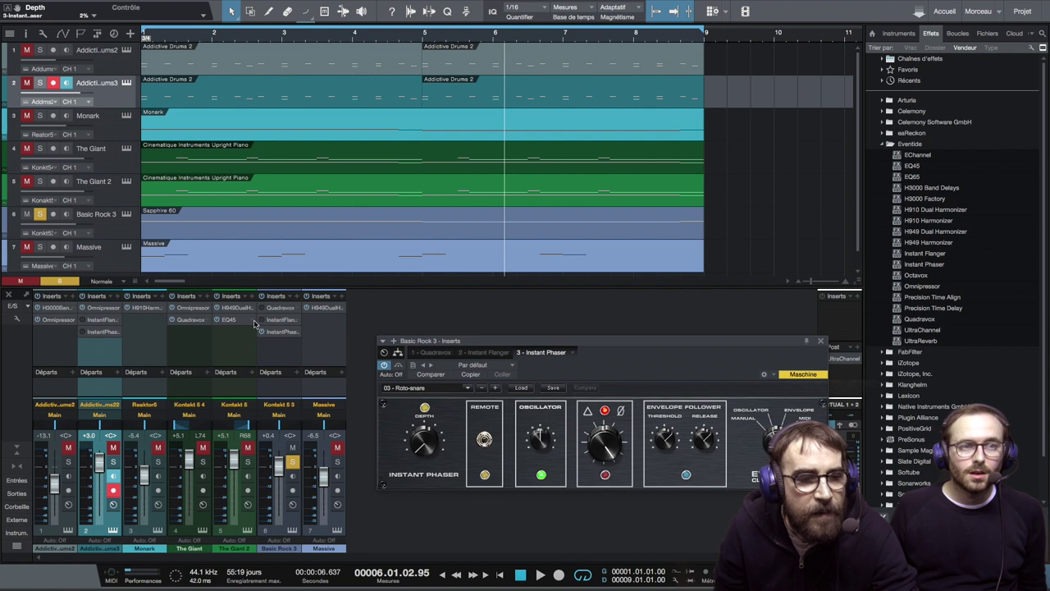
left_click(140, 308)
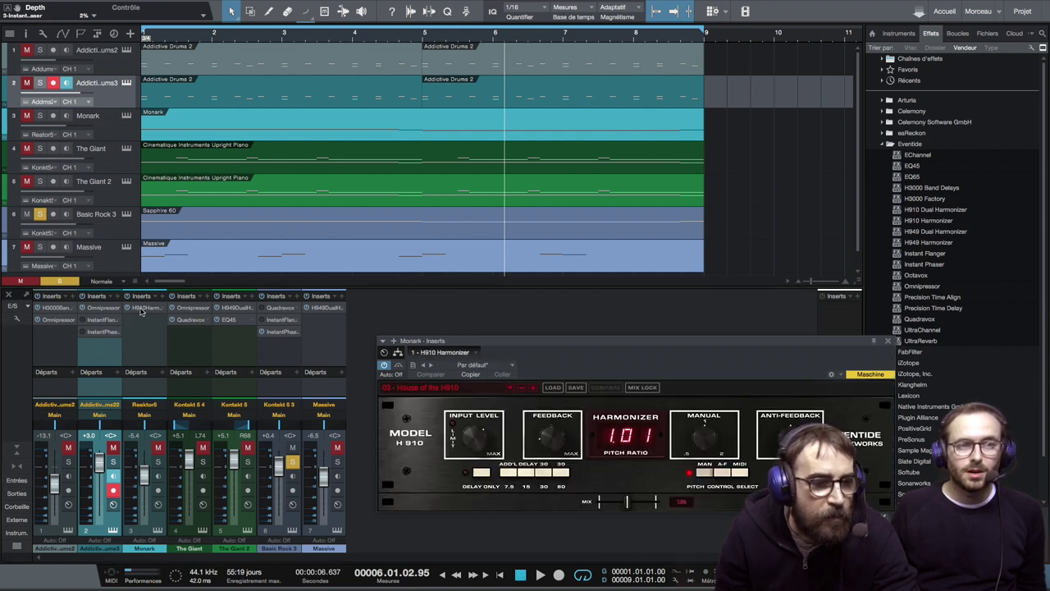
left_click(890, 341)
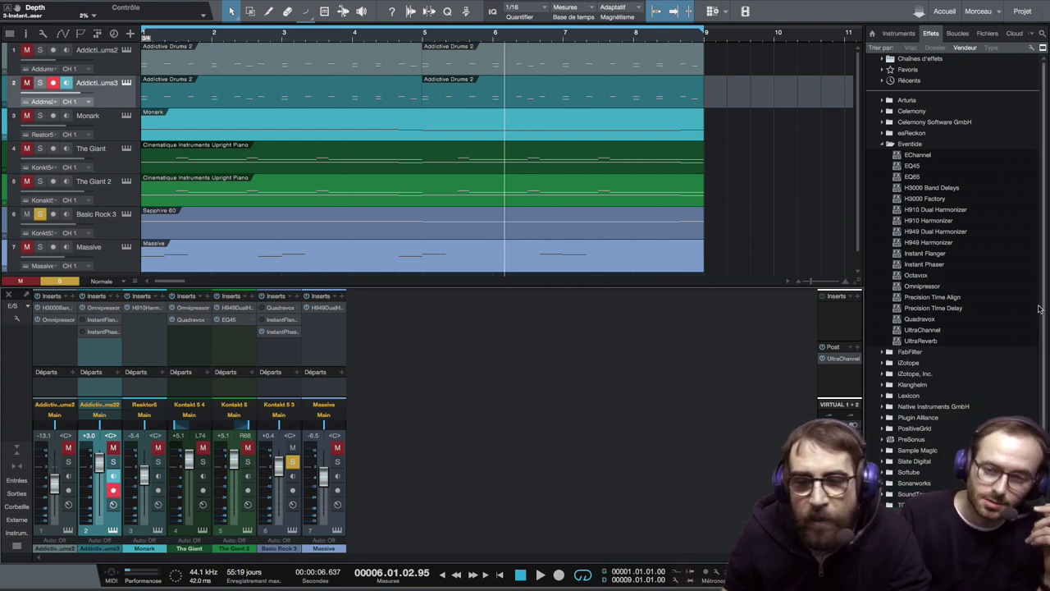
Open the UltraChannel on the Main output's post-fader inserts and place its window so the whole interface is visible.
left_click(843, 359)
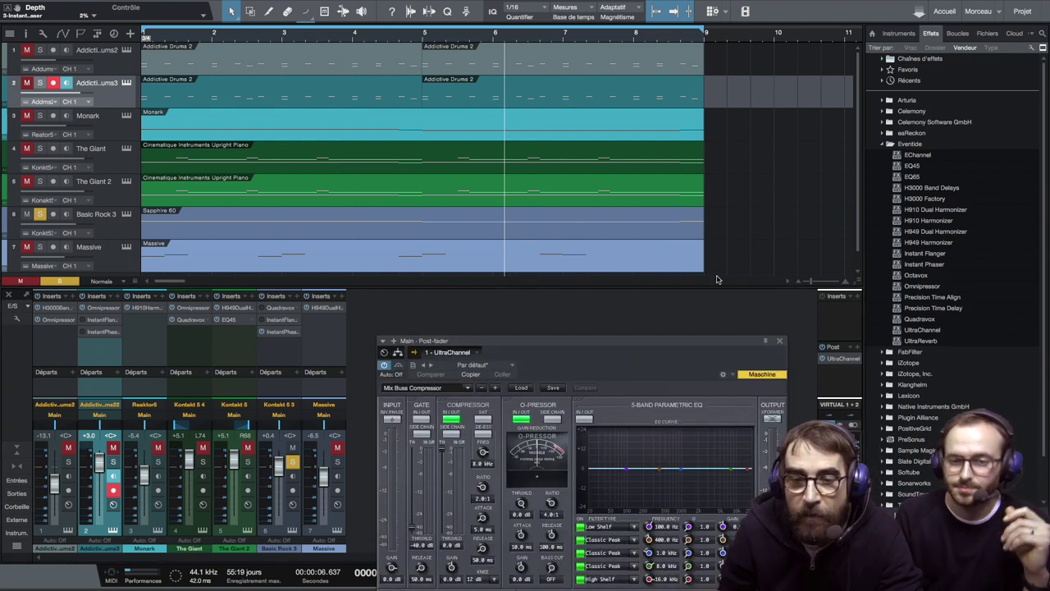
left_click_drag(714, 343, 706, 237)
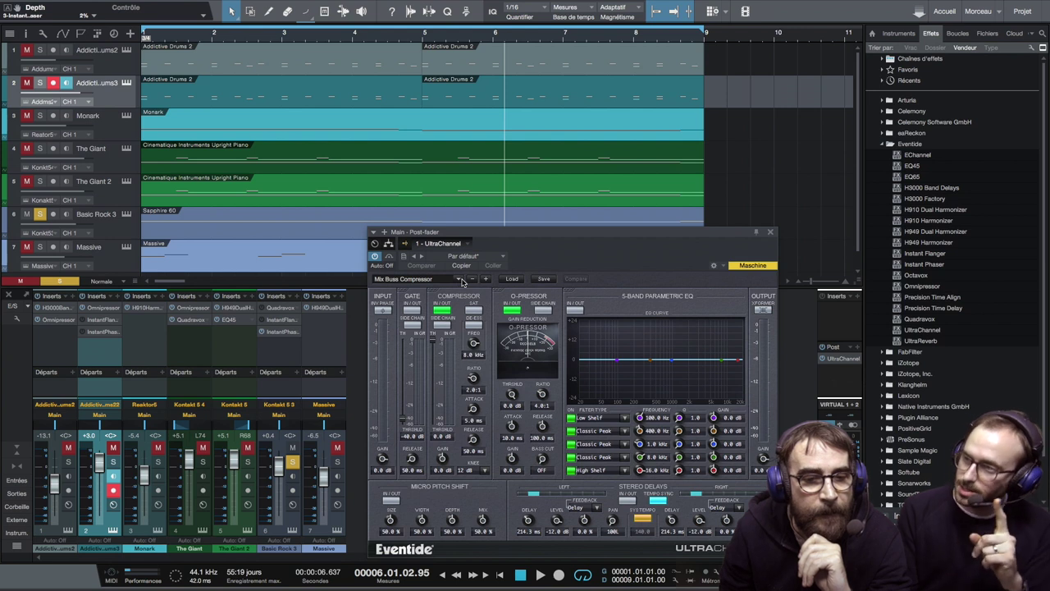
left_click_drag(510, 237, 452, 186)
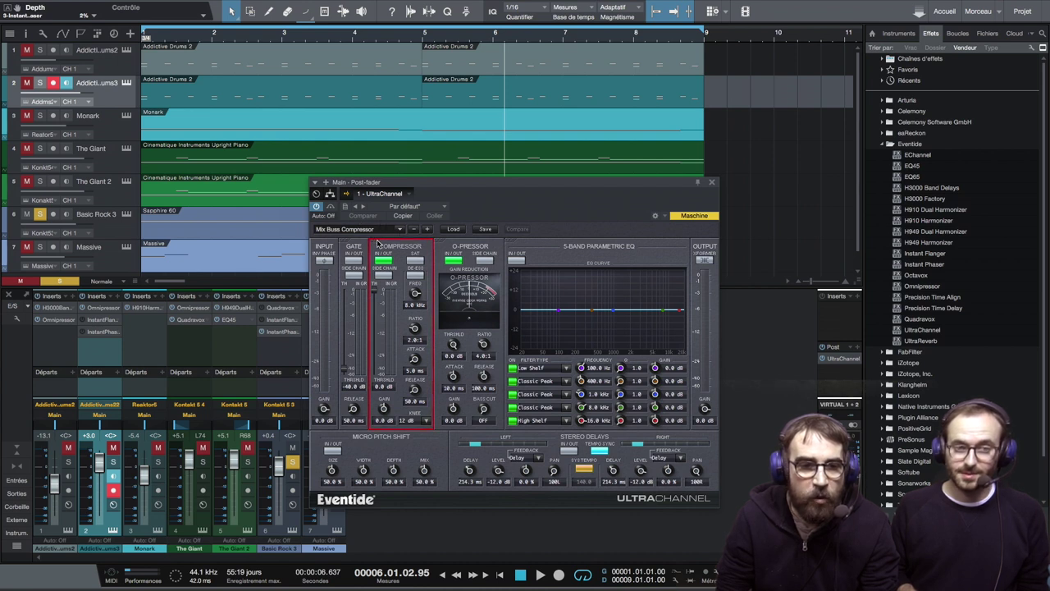
Reorder the UltraChannel modules to parametric EQ, O-Pressor, Compressor after the Gate, and view the Low Shelf band's filter types.
left_click(510, 248)
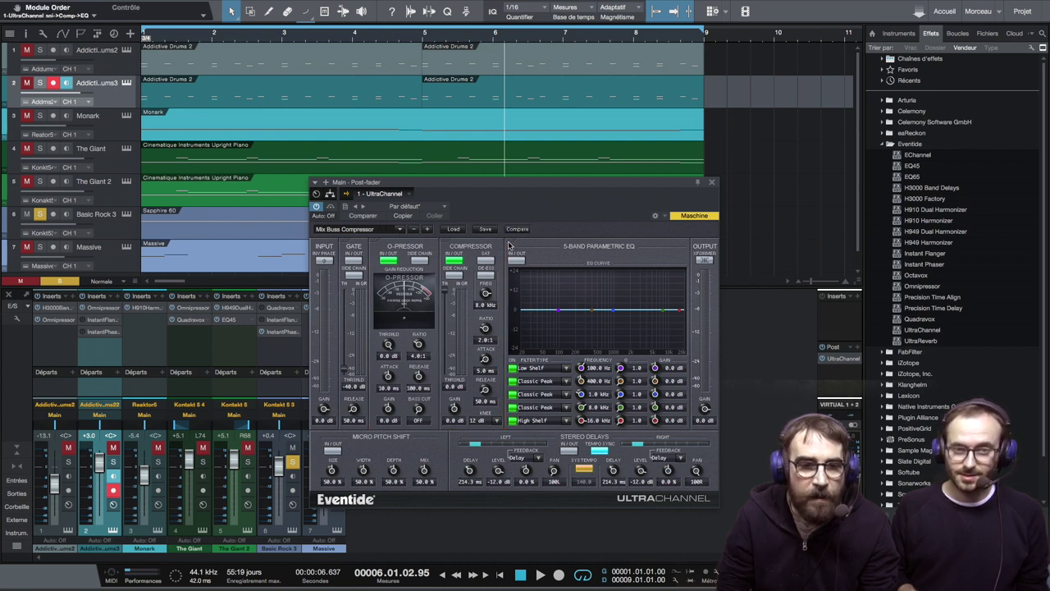
left_click_drag(372, 251, 371, 251)
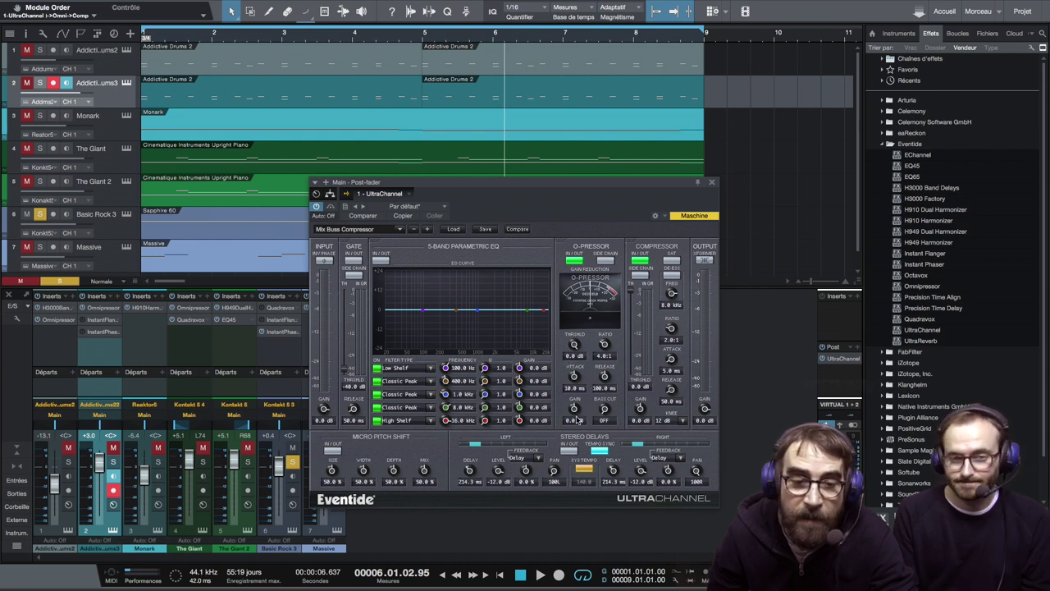
left_click(428, 368)
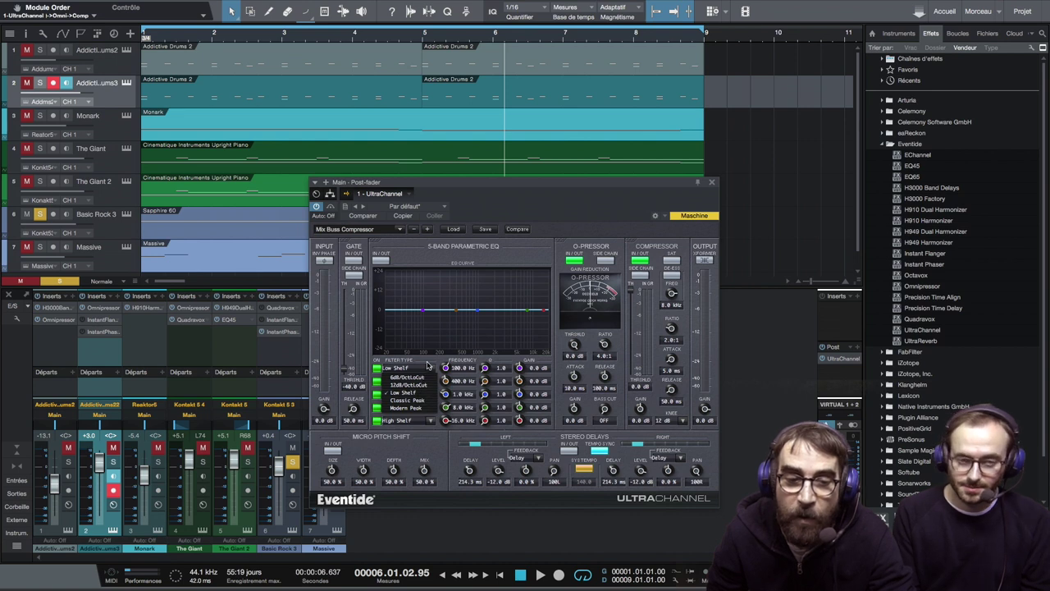
left_click(428, 366)
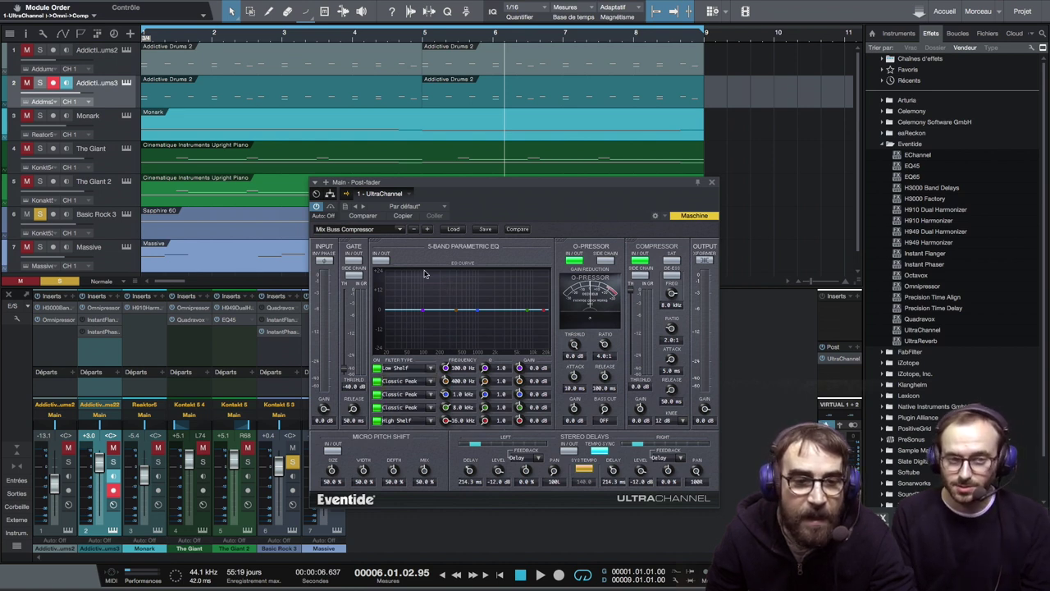
Browse the UltraChannel presets from Nashville Compressor through Over Easy Mastering -2dB to EQ-COMP-OMNI-GATE to compare their module orders.
left_click(426, 229)
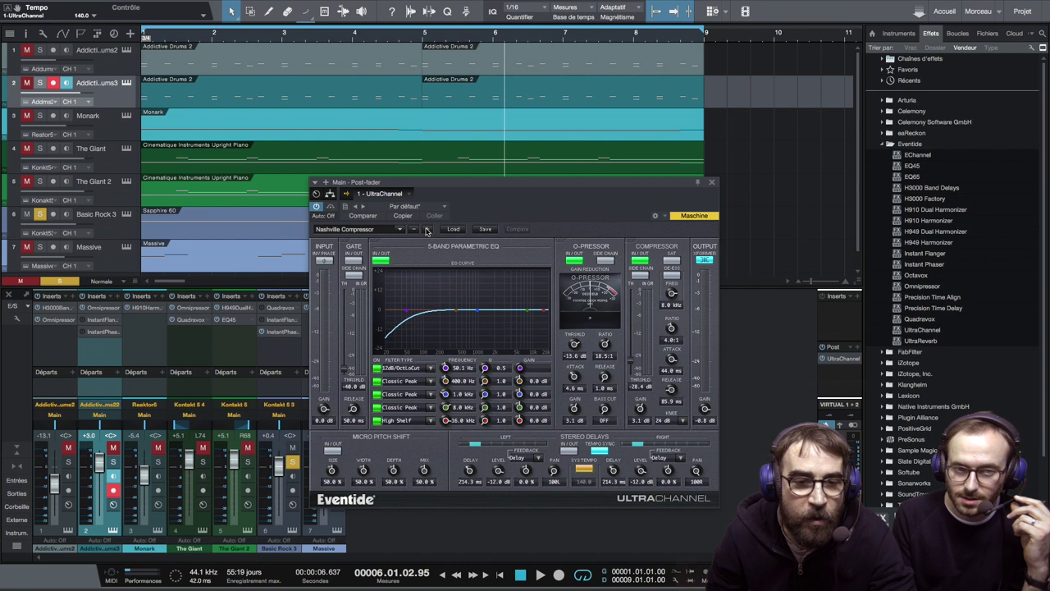
left_click(426, 229)
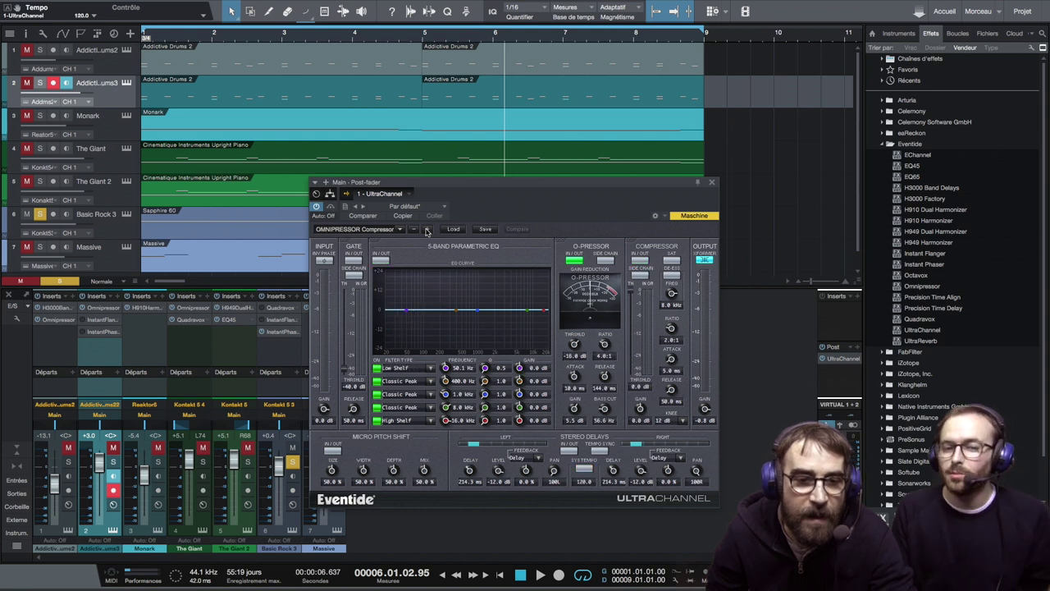
left_click(427, 230)
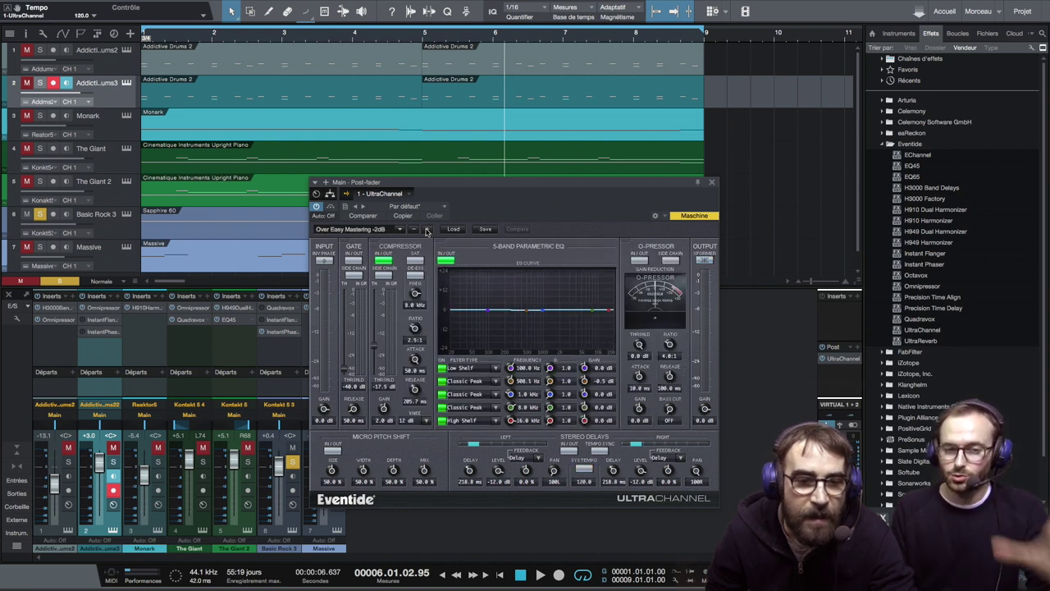
left_click(426, 230)
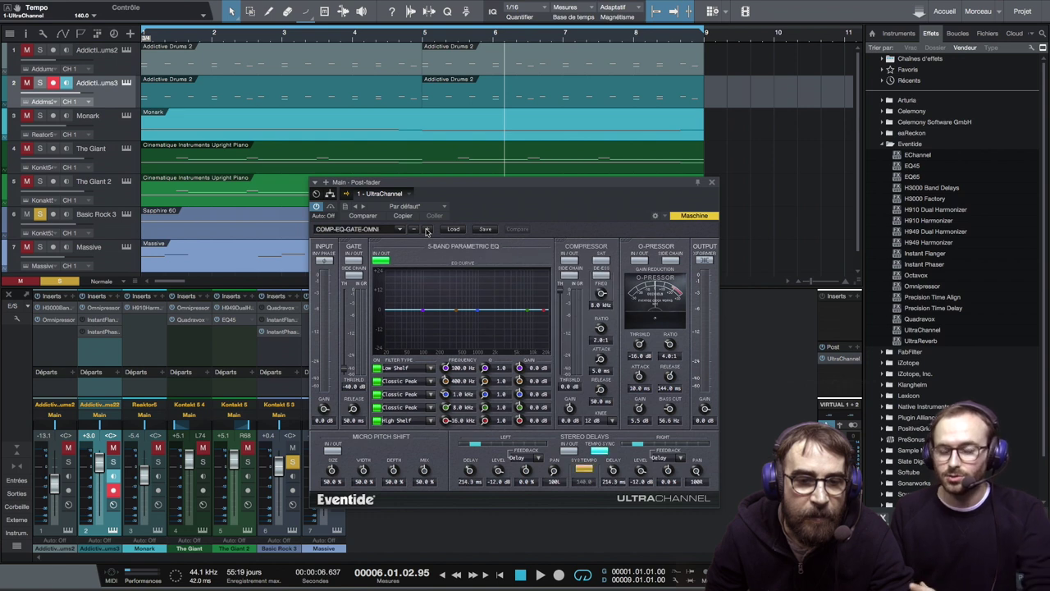
left_click(427, 230)
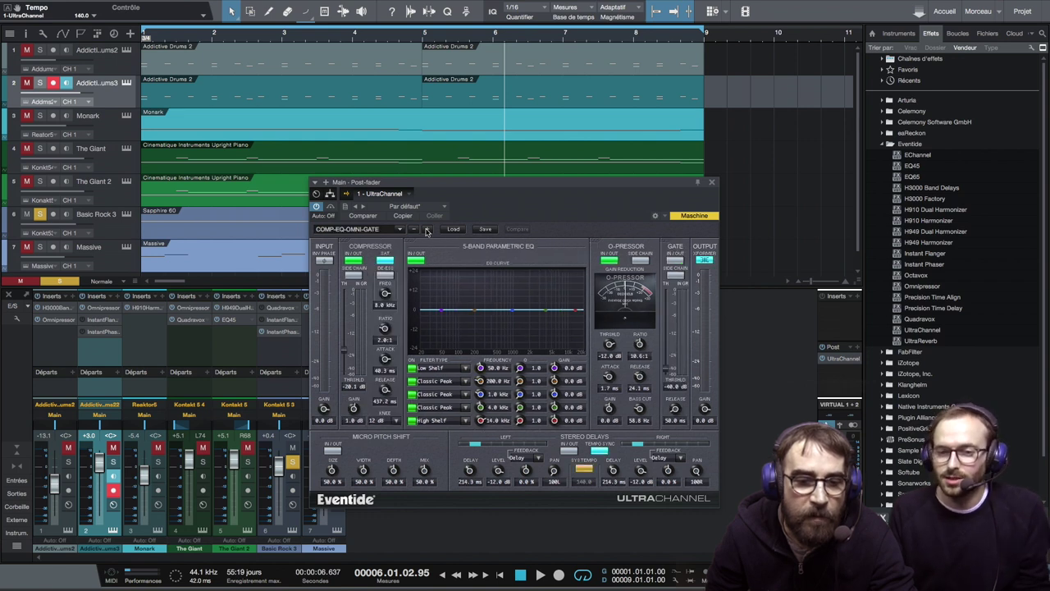
left_click(427, 230)
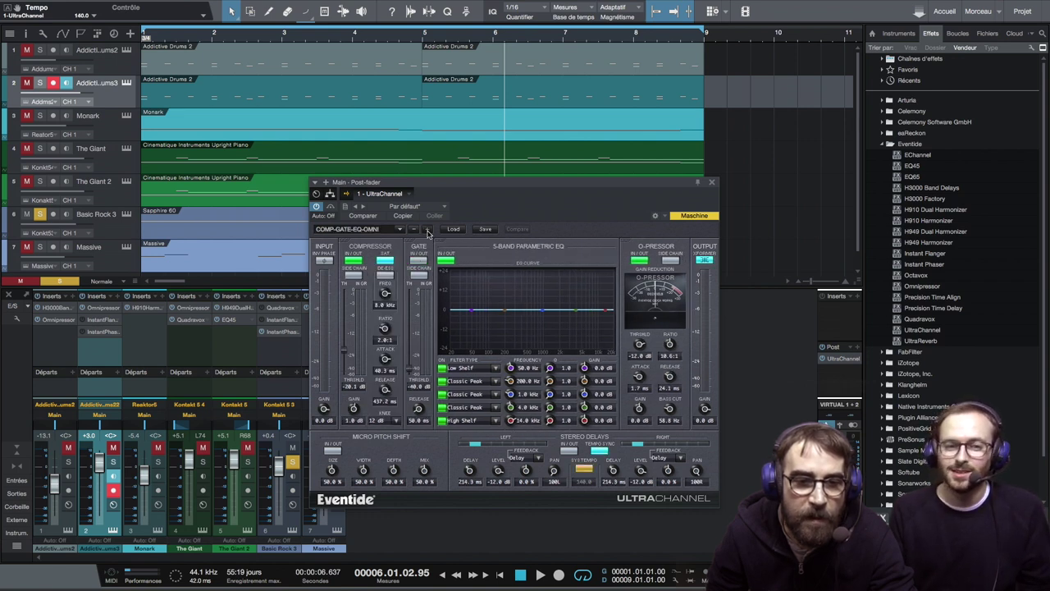
left_click(427, 230)
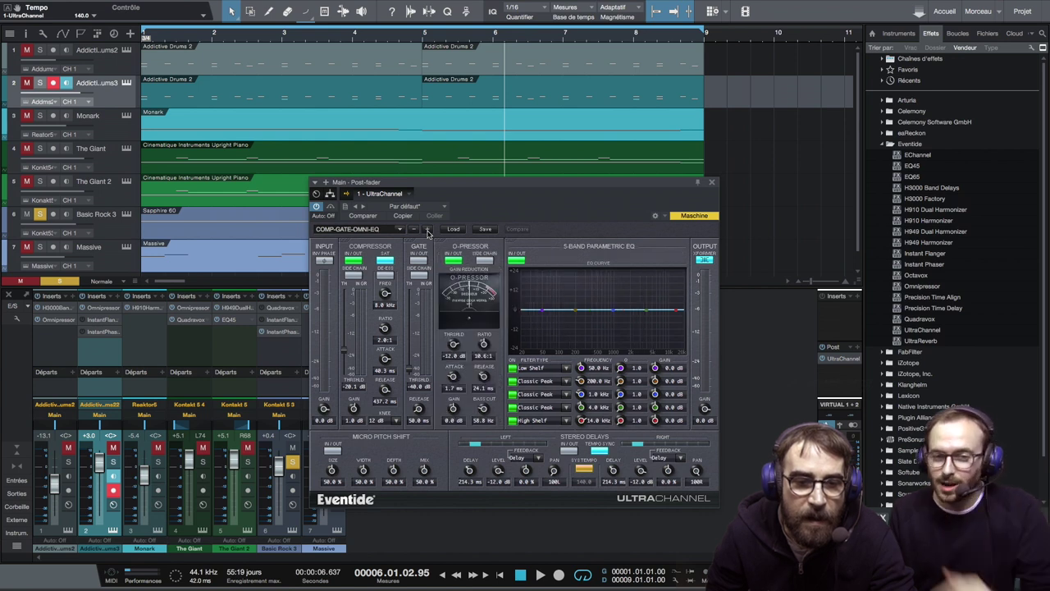
left_click(426, 229)
left_click(426, 230)
left_click(427, 229)
left_click(427, 230)
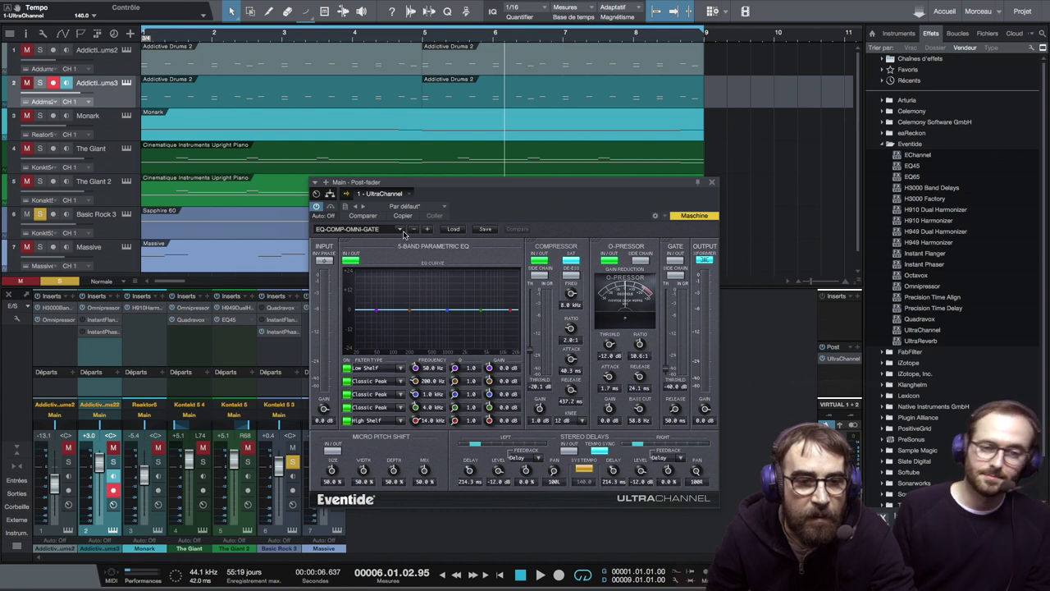
Load the UltraChannel Drums preset 4 on the Floor and advance through the category to Clap Chorus.
left_click(401, 230)
mouse_move(434, 239)
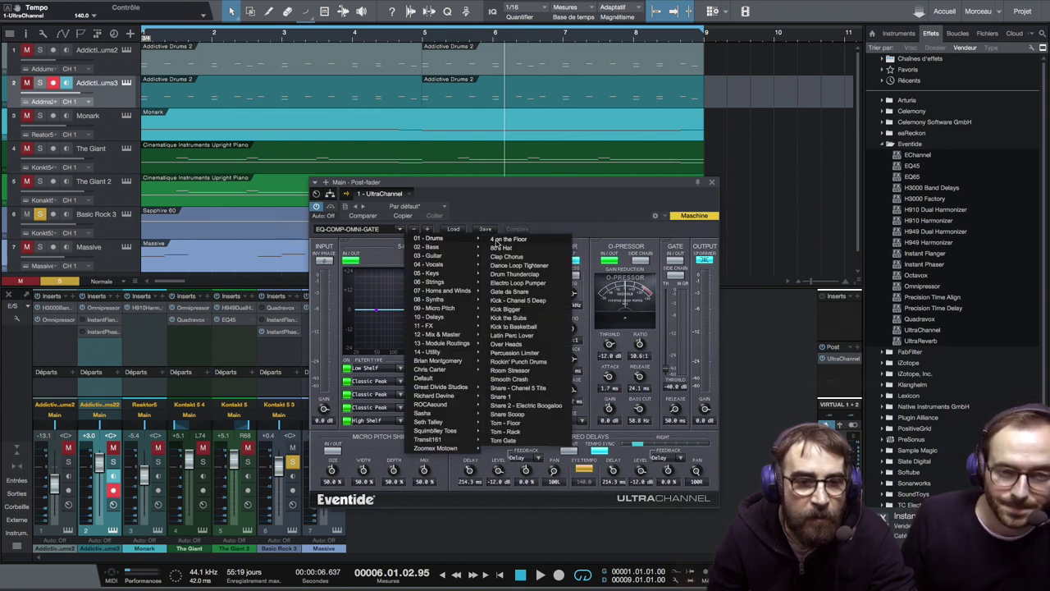
left_click(500, 240)
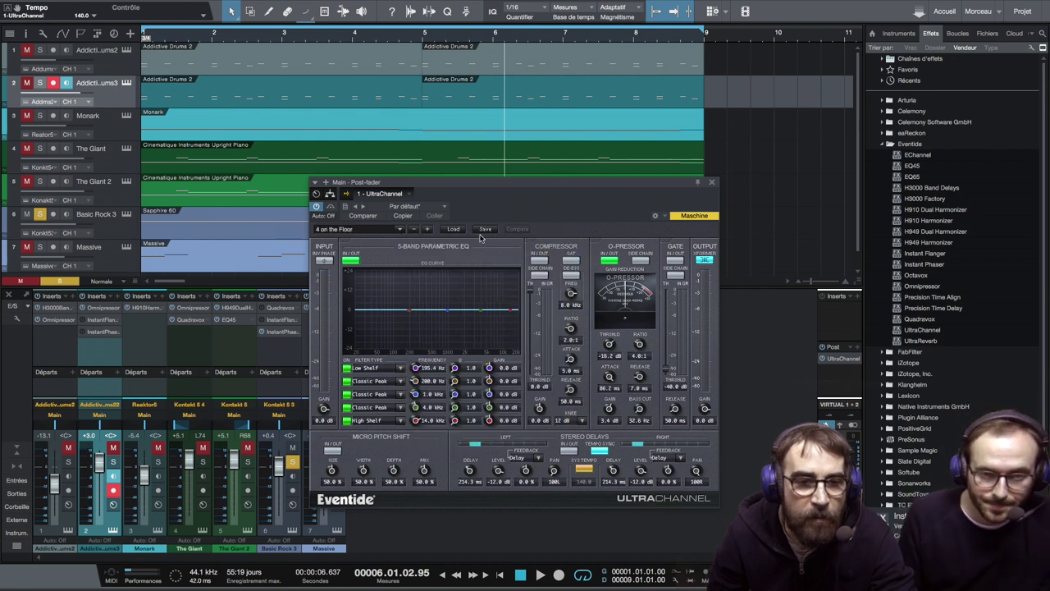
left_click(427, 231)
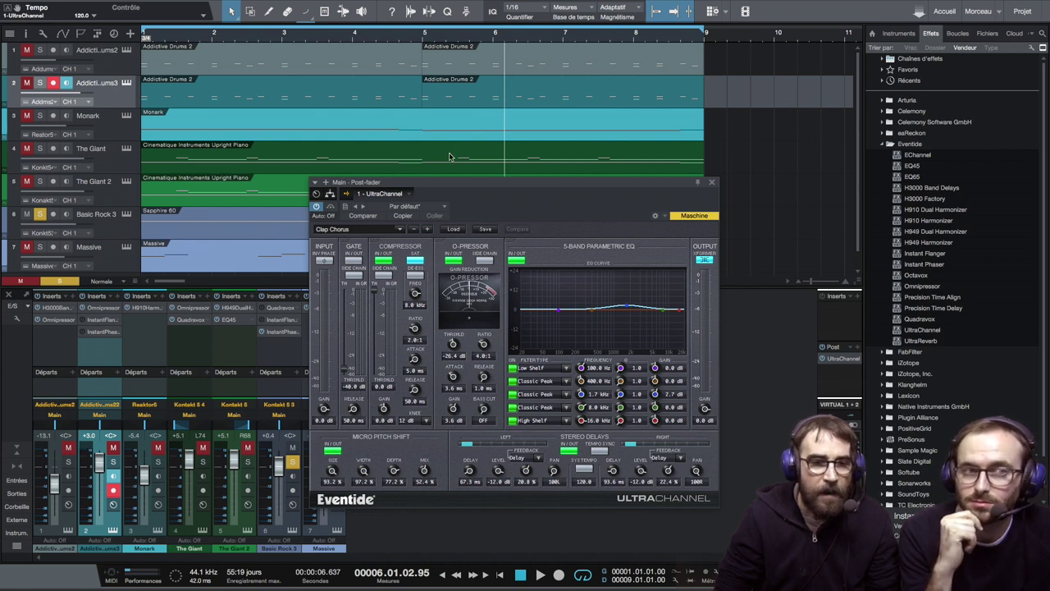
Copy the UltraChannel from the Main output to the Basic Rock 3 channel's inserts, and reopen it there.
left_click_drag(491, 186, 562, 205)
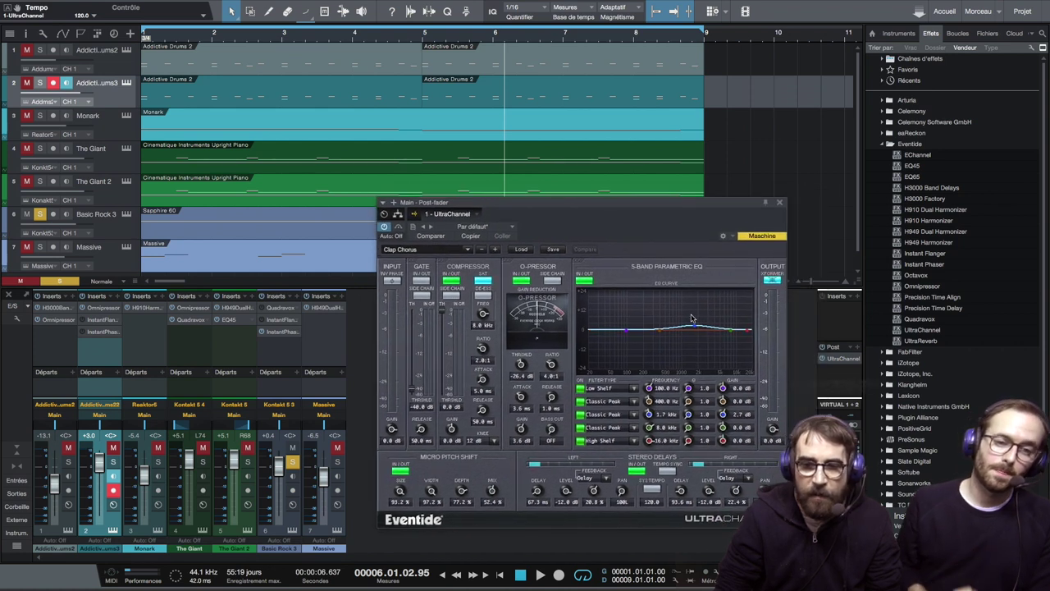
left_click_drag(847, 364, 268, 343)
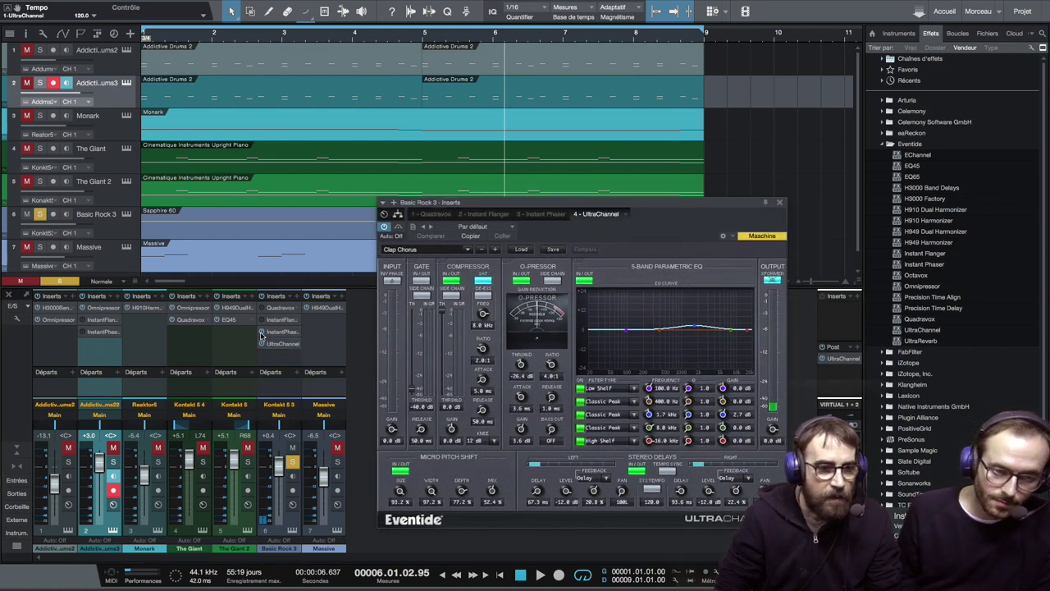
key("Escape")
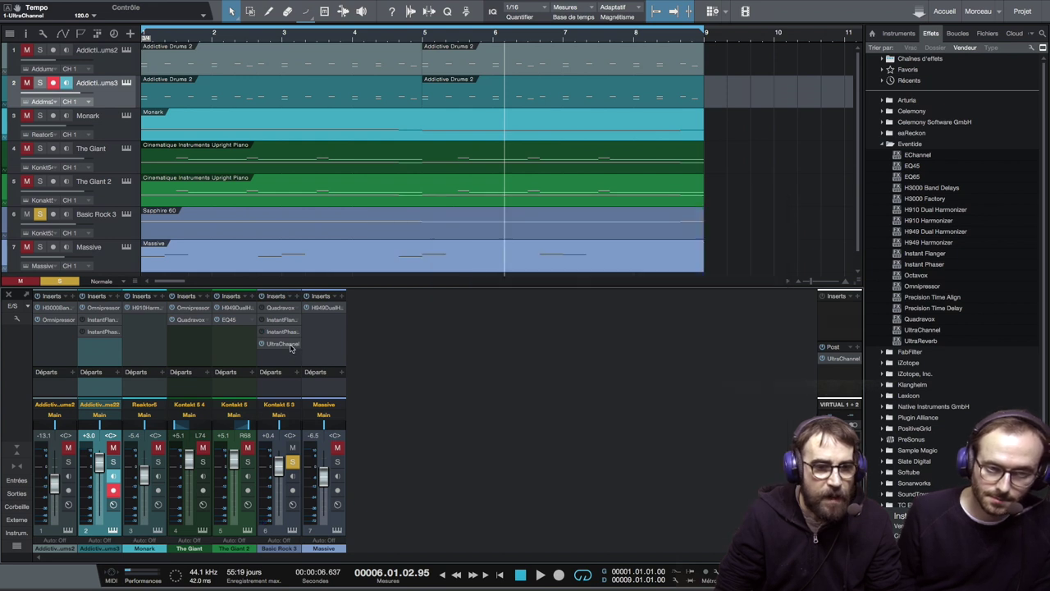
left_click(290, 348)
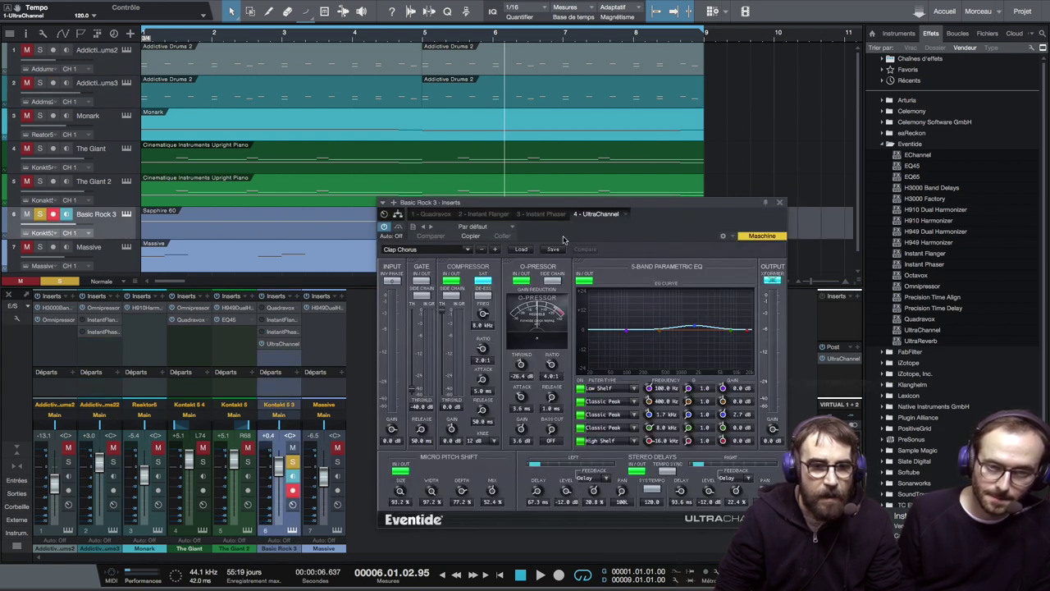
Load the H8000 Micro Pitch preset from the UltraChannel's Micro Pitch category and play the song to hear it.
left_click(469, 250)
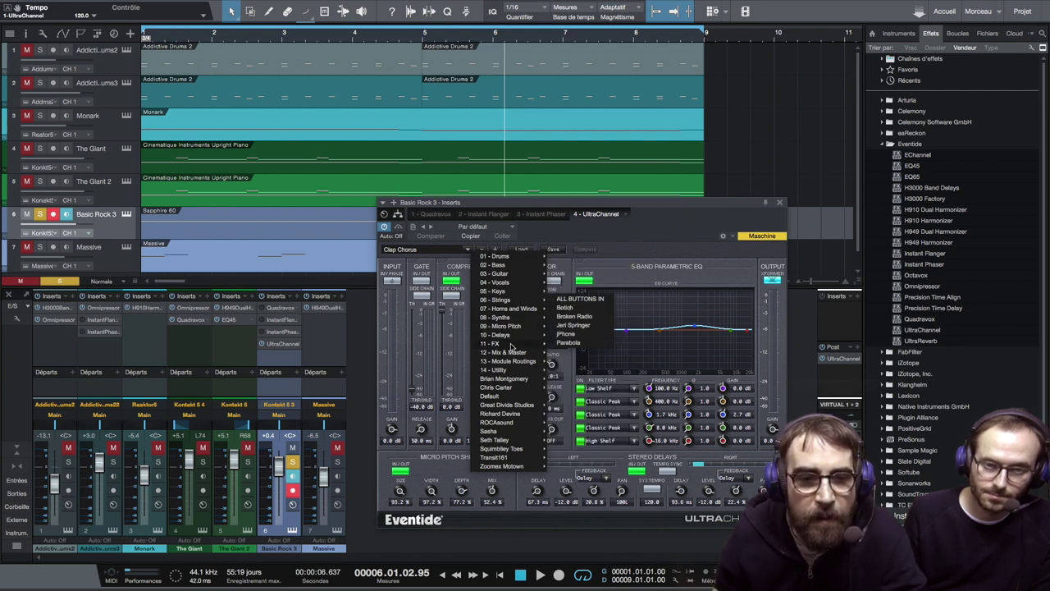
mouse_move(513, 317)
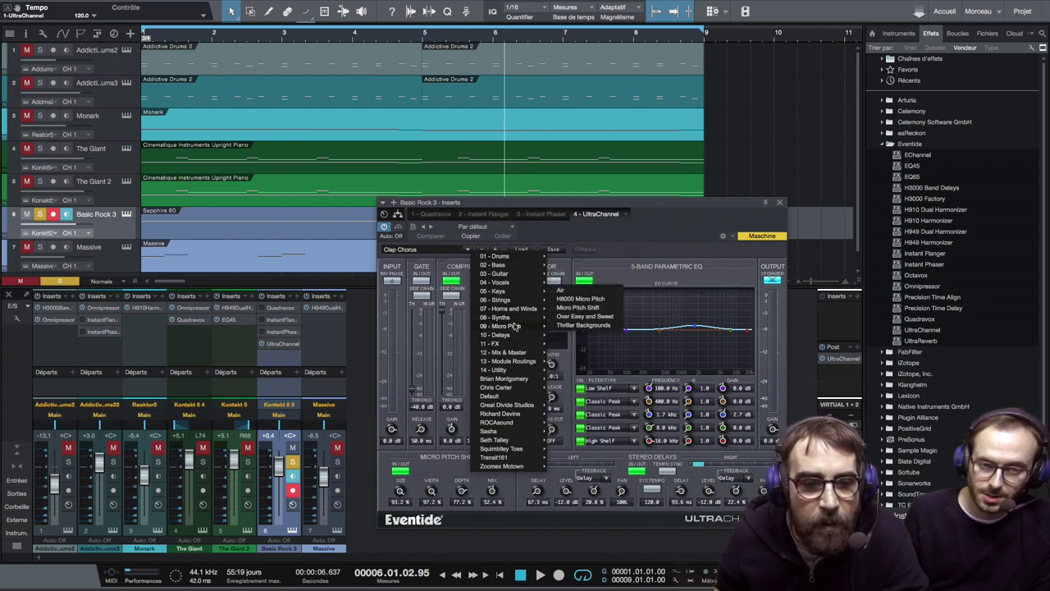
left_click(584, 299)
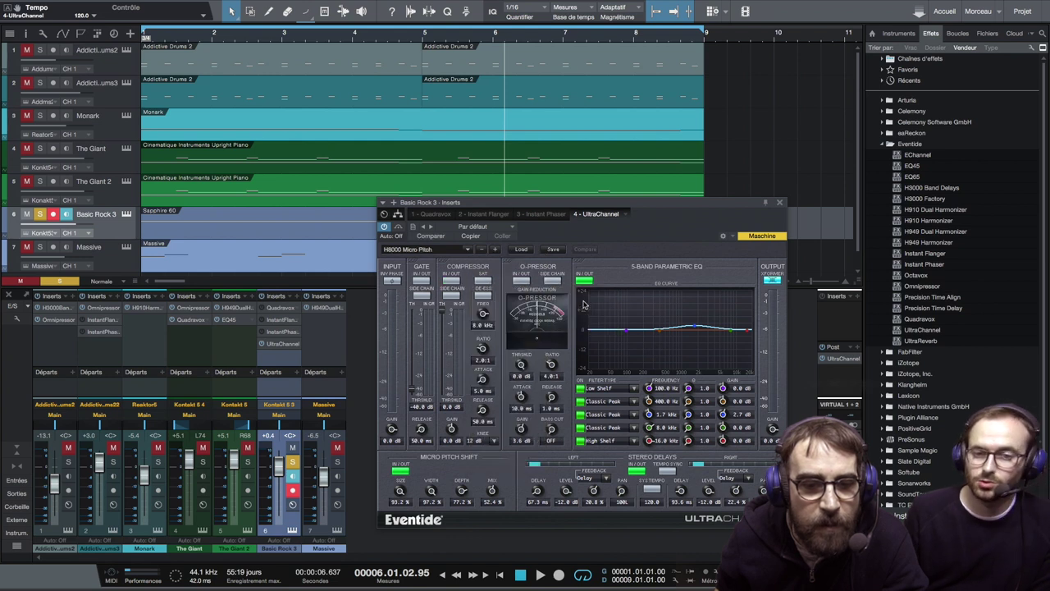
key("space")
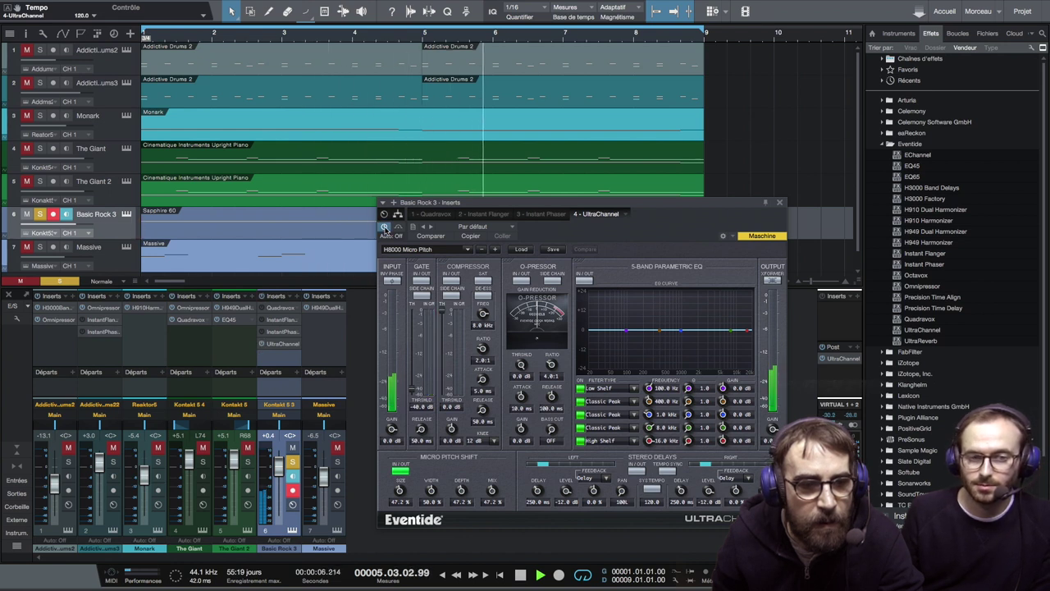
Audition the following UltraChannel presets from Micro Pitch Shift through Over Easy and Sweet to 1-Sixteenth Note Delay, and stop playback.
left_click(495, 250)
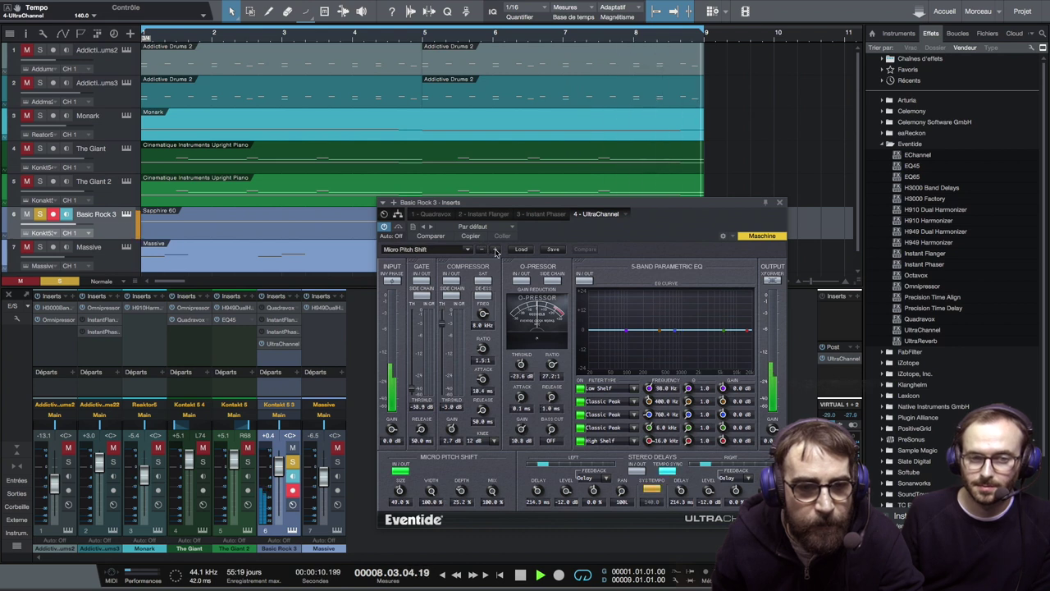
left_click(496, 250)
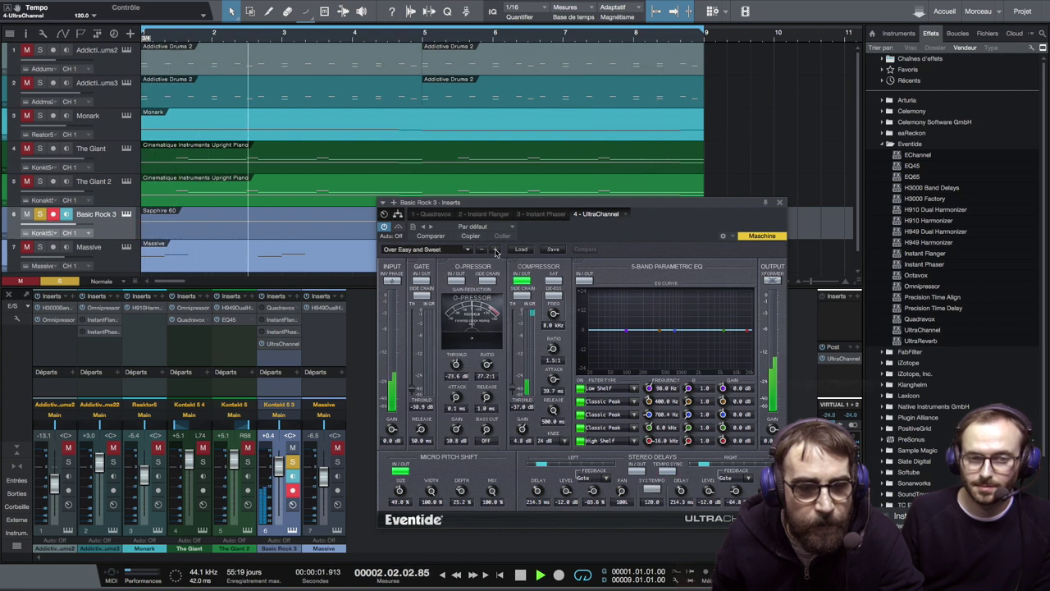
left_click(496, 250)
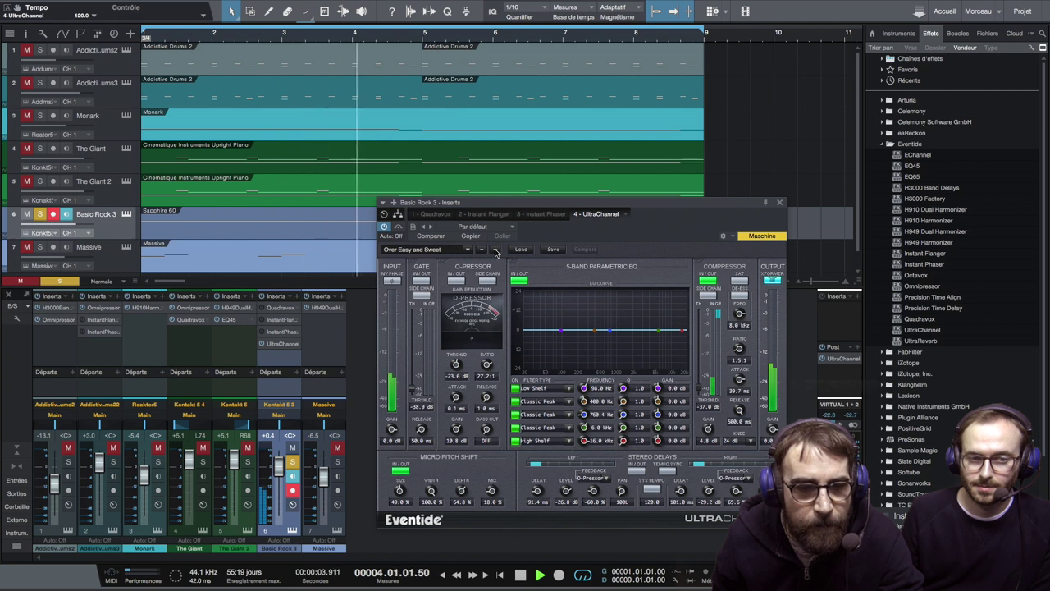
left_click(496, 250)
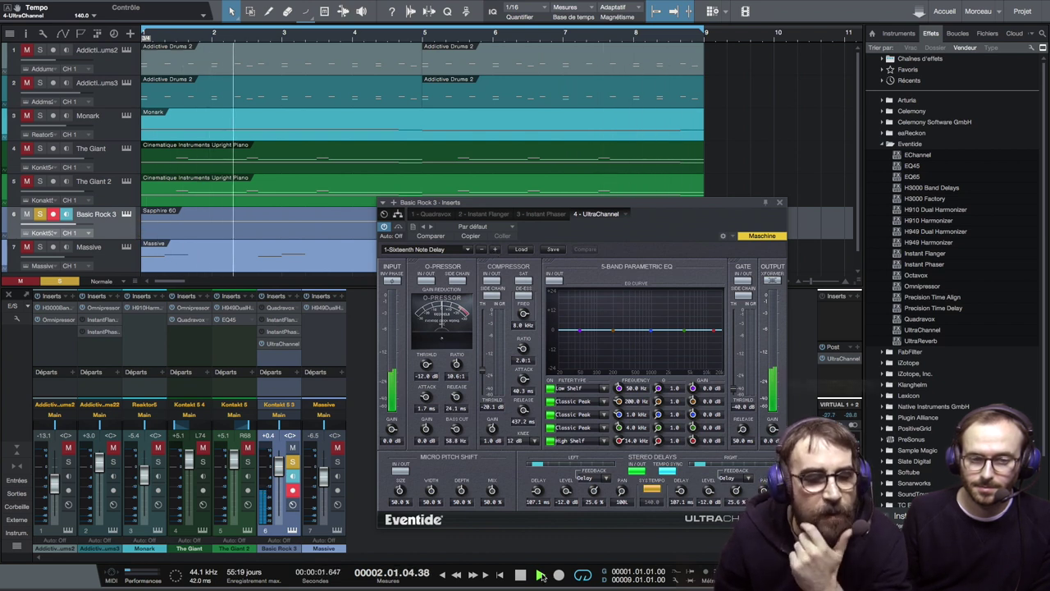
left_click(521, 574)
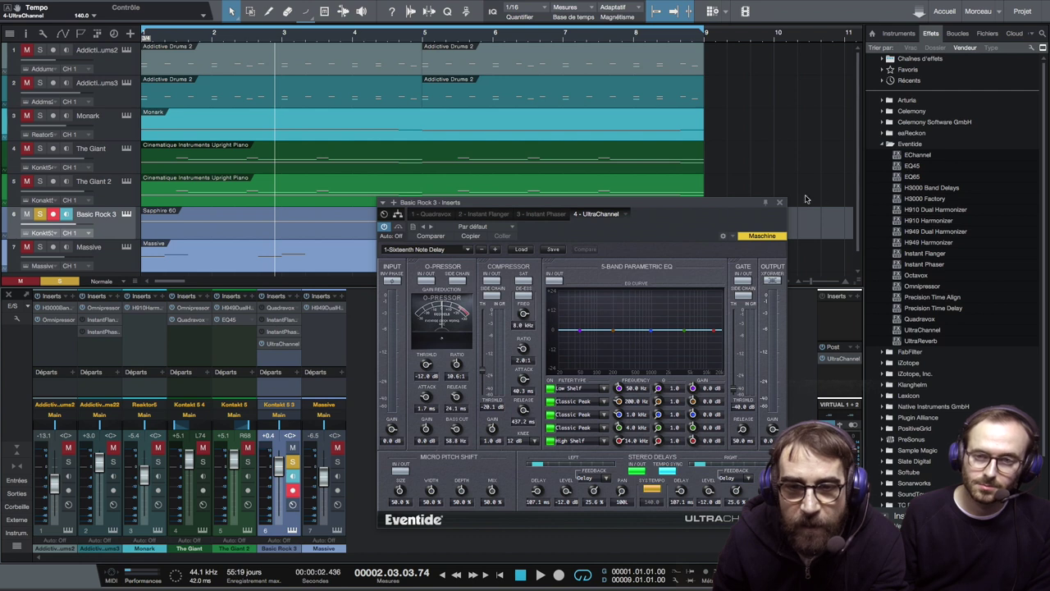
Add an EChannel to the Basic Rock 3 inserts to view its interface, and remove it from the channel again.
left_click_drag(716, 211, 774, 213)
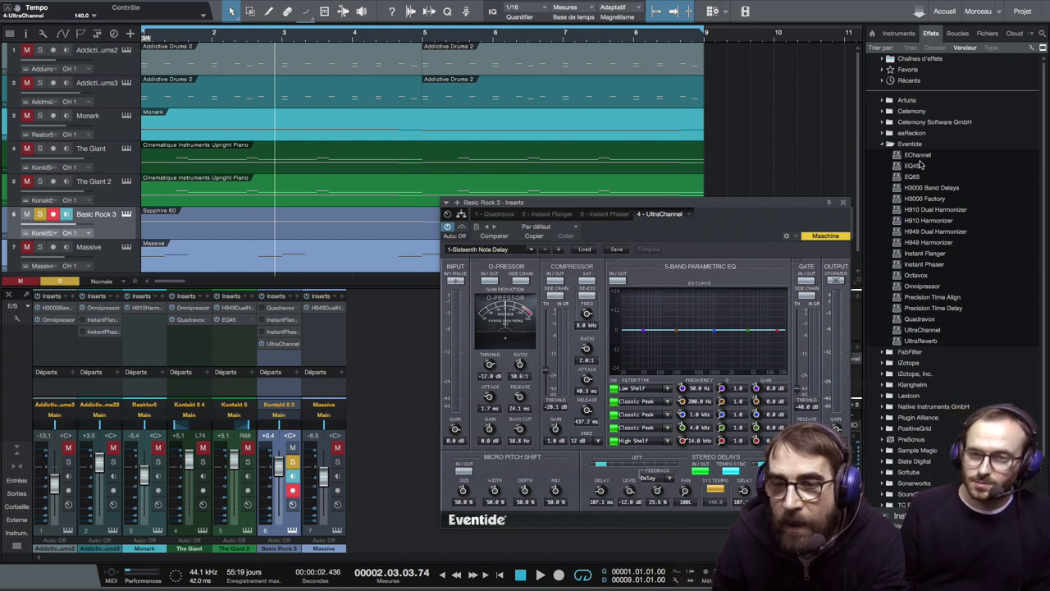
left_click_drag(919, 155, 403, 362)
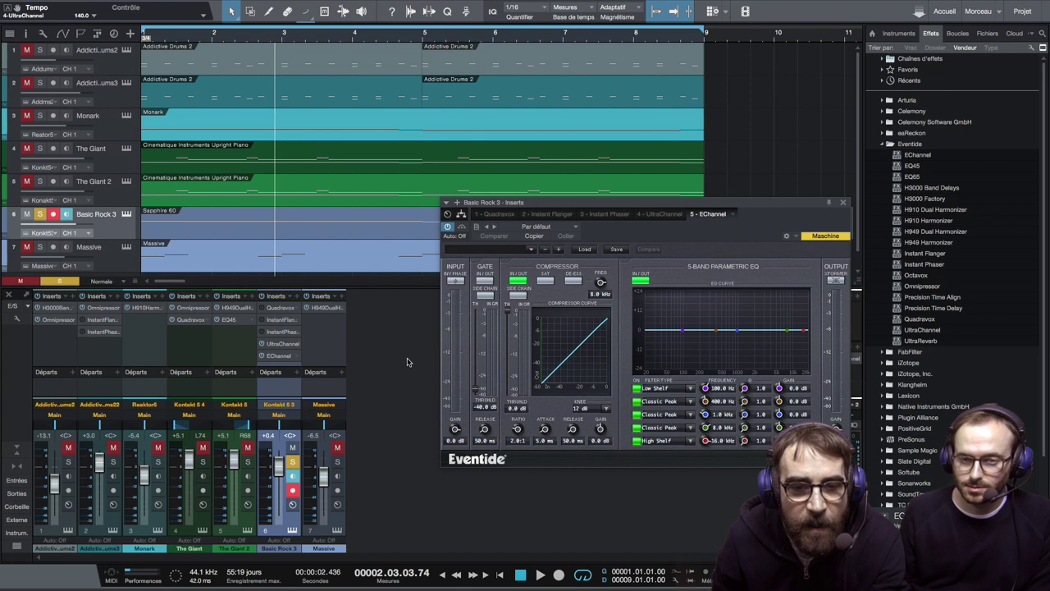
left_click_drag(765, 206, 732, 240)
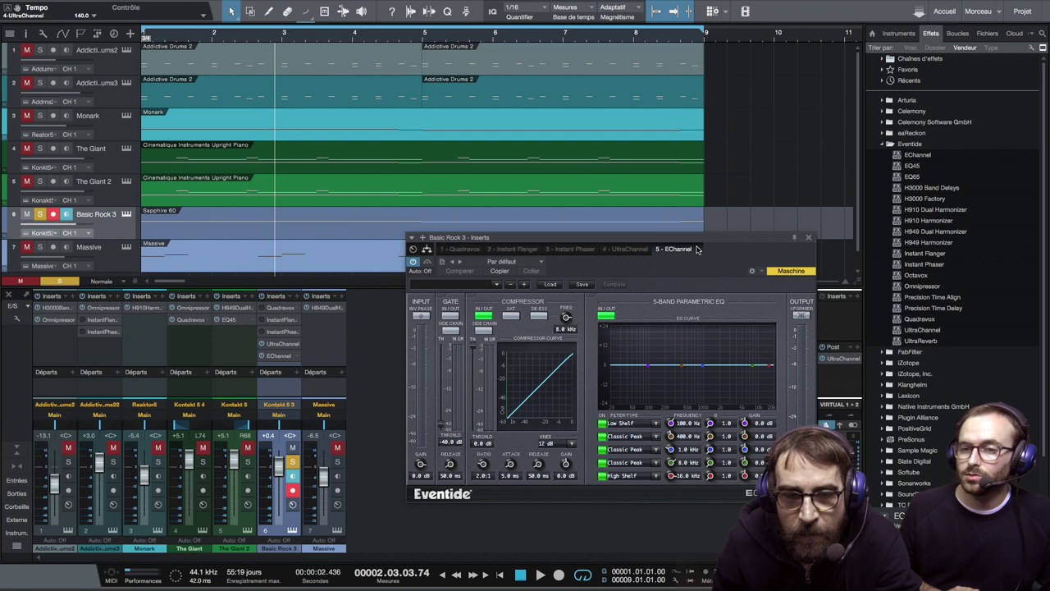
left_click(696, 251)
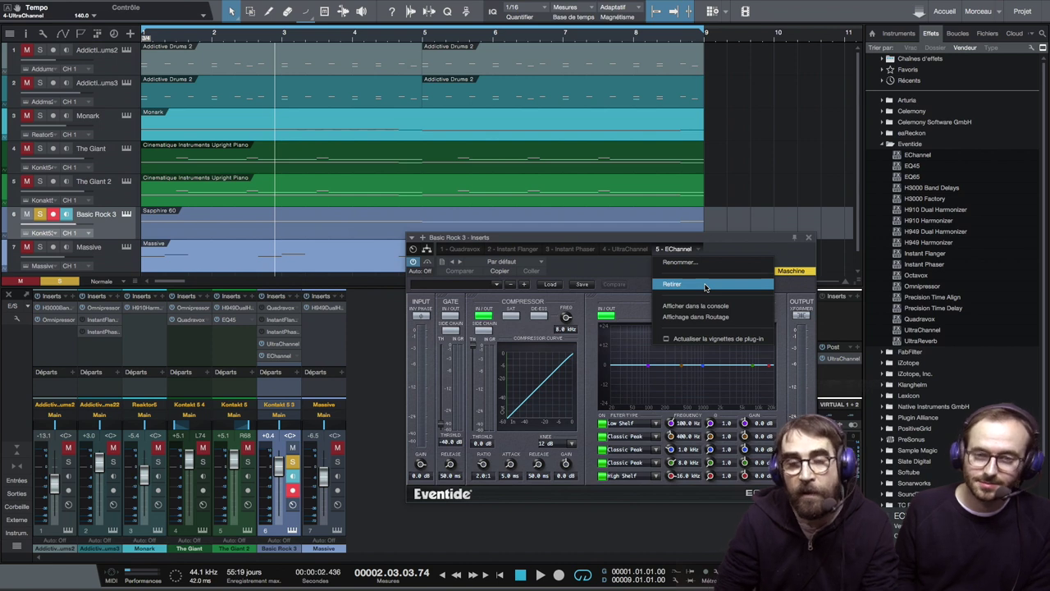
left_click(705, 284)
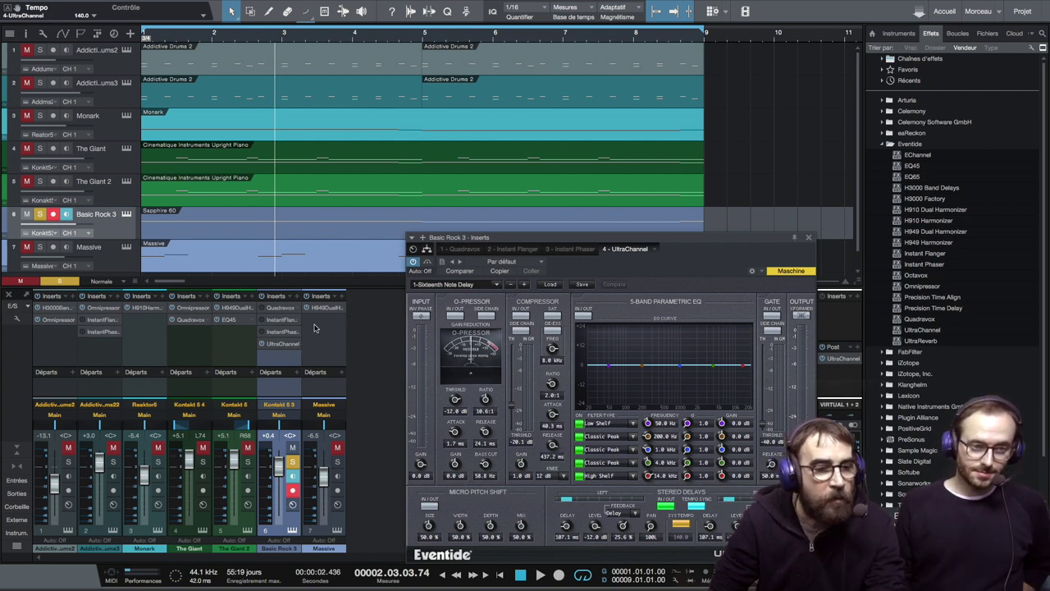
Open the H910 Harmonizer on the Monark channel, solo Monark instead of Basic Rock 3, and play the song from the start.
left_click(144, 308)
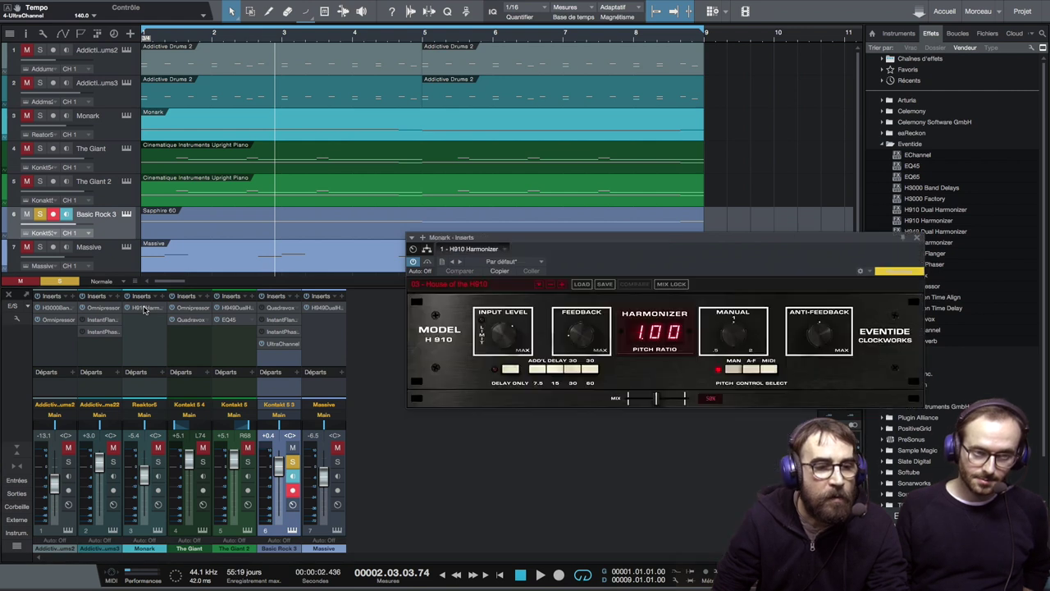
left_click(159, 463)
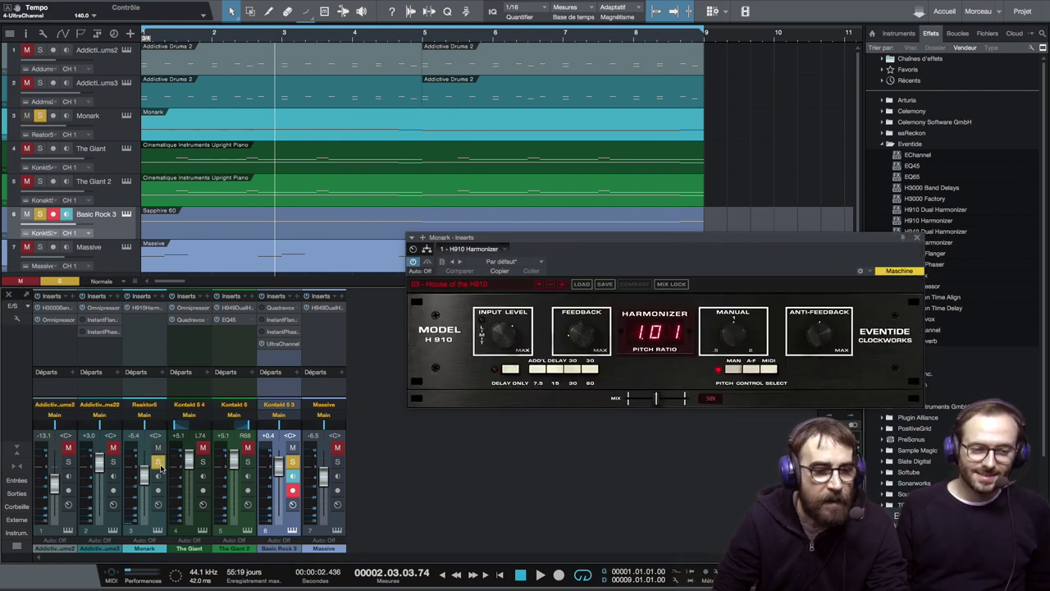
left_click(443, 575)
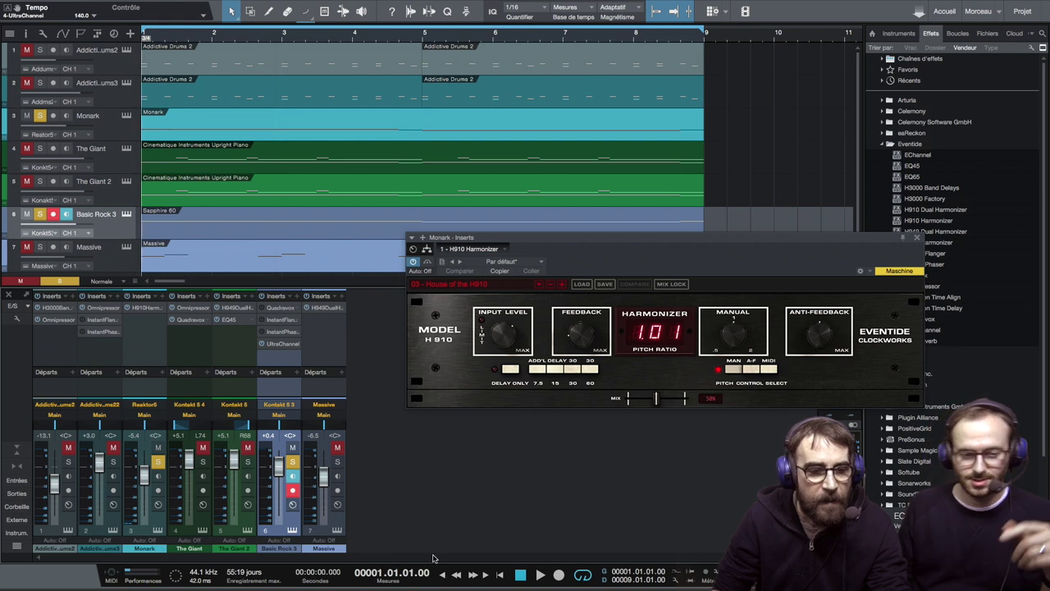
left_click(293, 462)
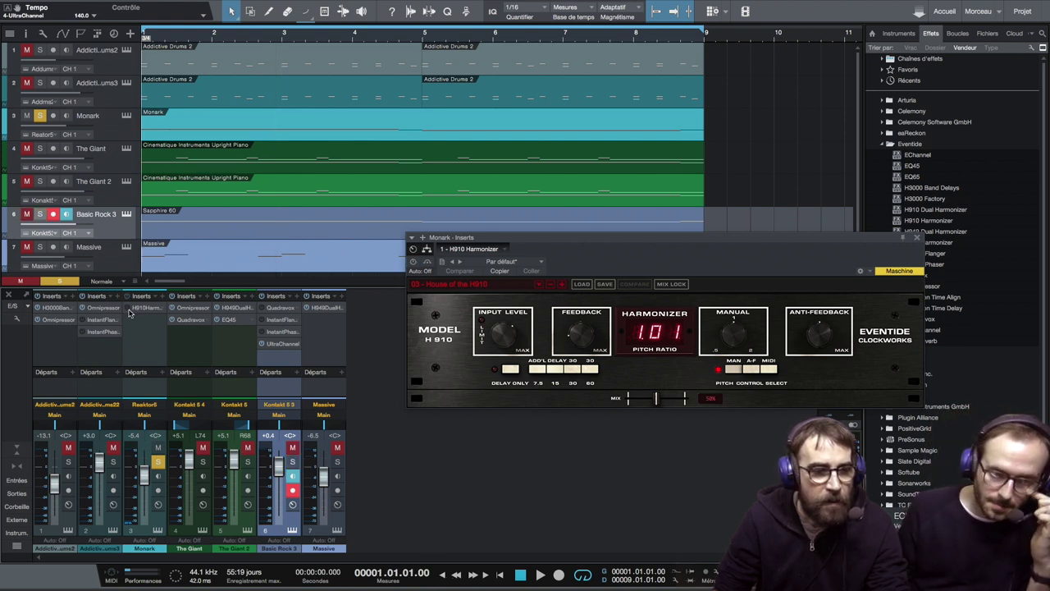
left_click(540, 574)
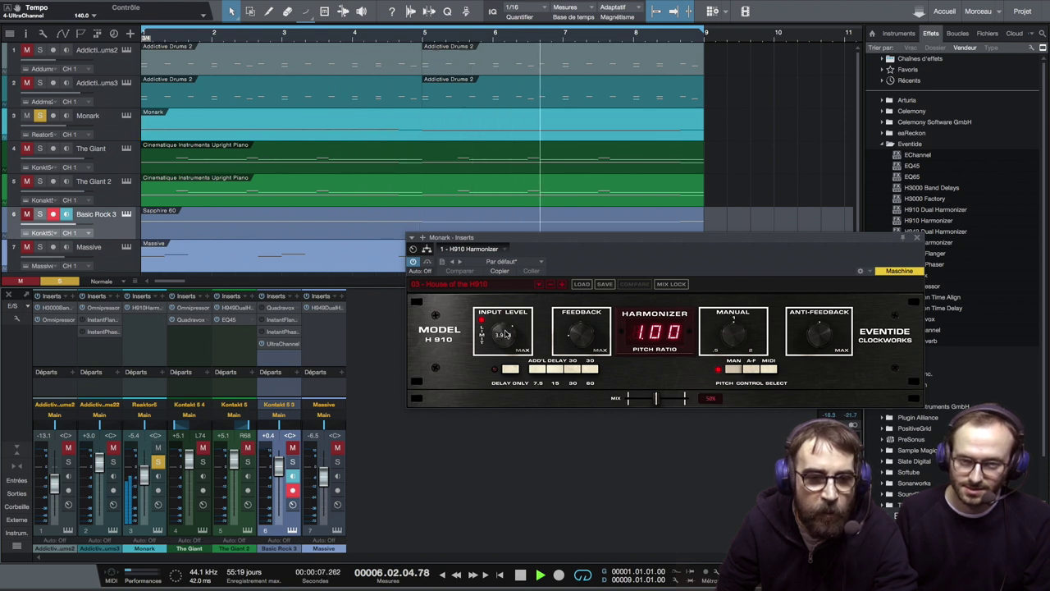
left_click_drag(501, 302, 524, 284)
left_click(524, 283)
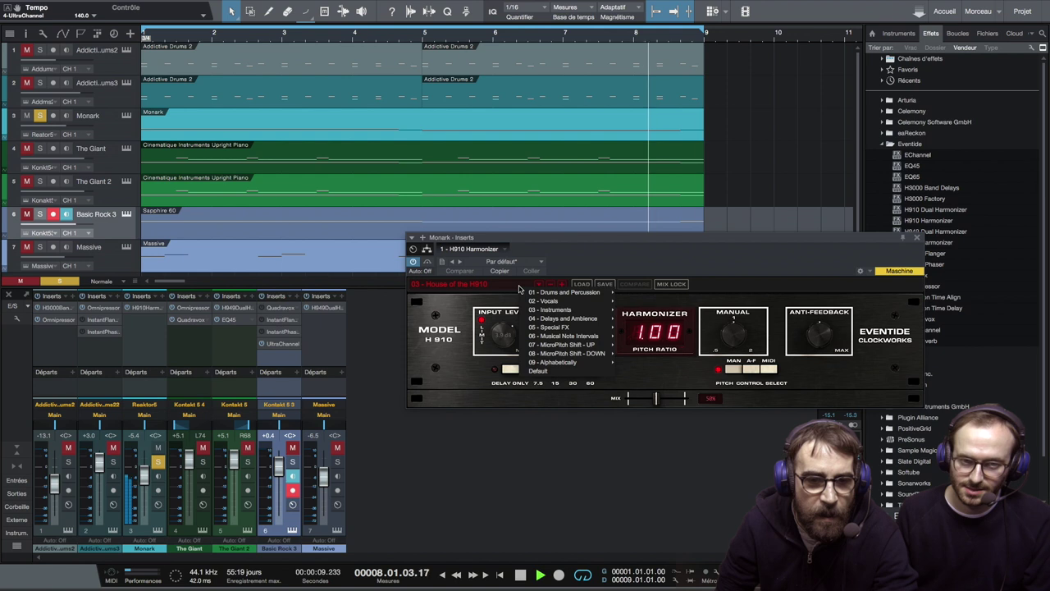
mouse_move(541, 296)
mouse_move(562, 320)
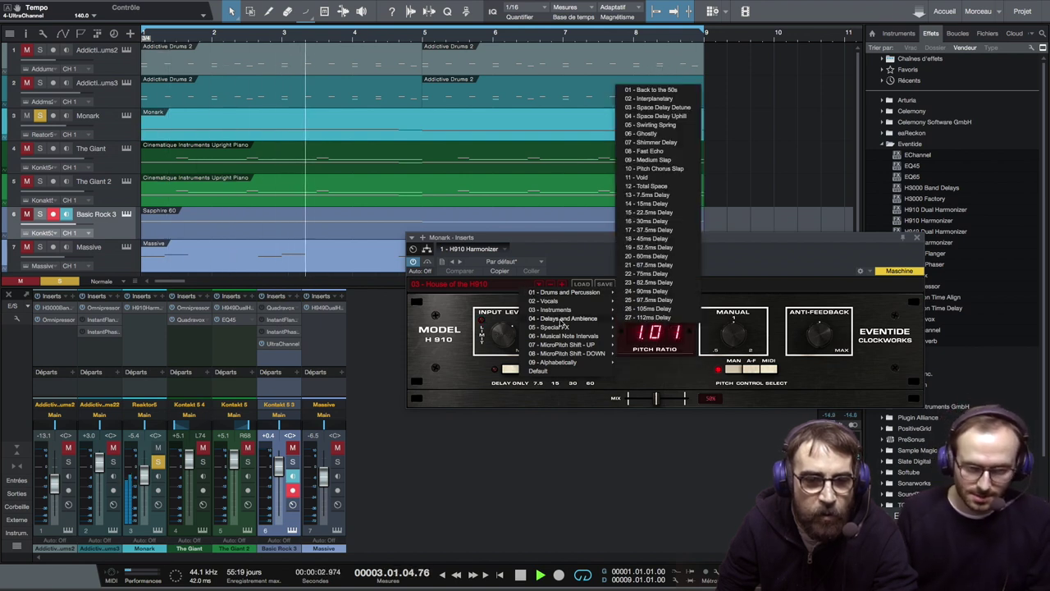
left_click(575, 262)
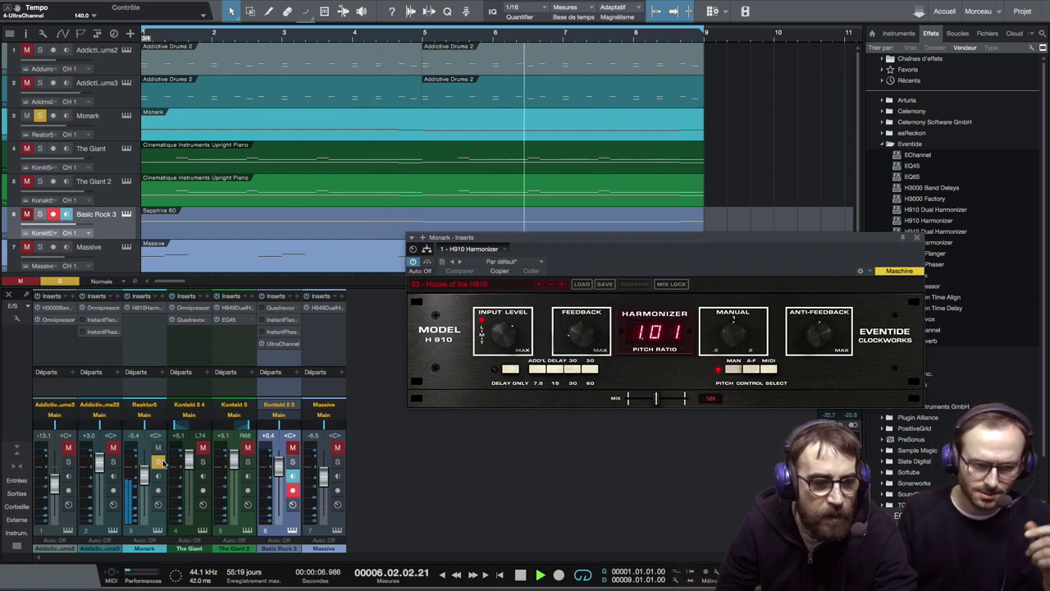
Lower the Monark channel's volume to -18.7 dB.
left_click_drag(144, 482, 144, 494)
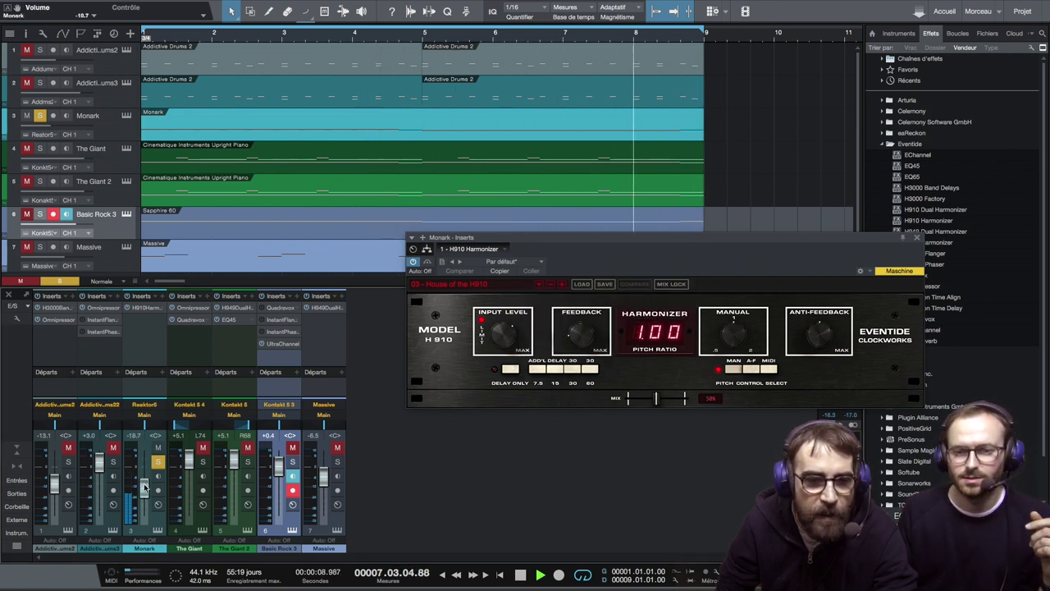
left_click(525, 285)
left_click(552, 279)
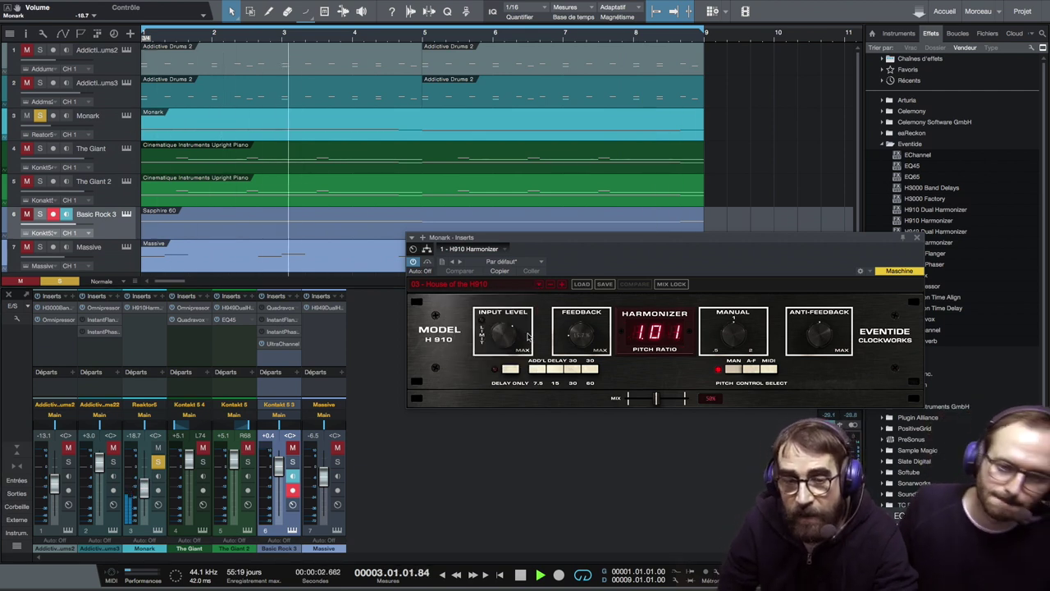
Load the H910 Harmonizer preset 05 - Swirling Spring from the Delays and Ambience category.
left_click(539, 284)
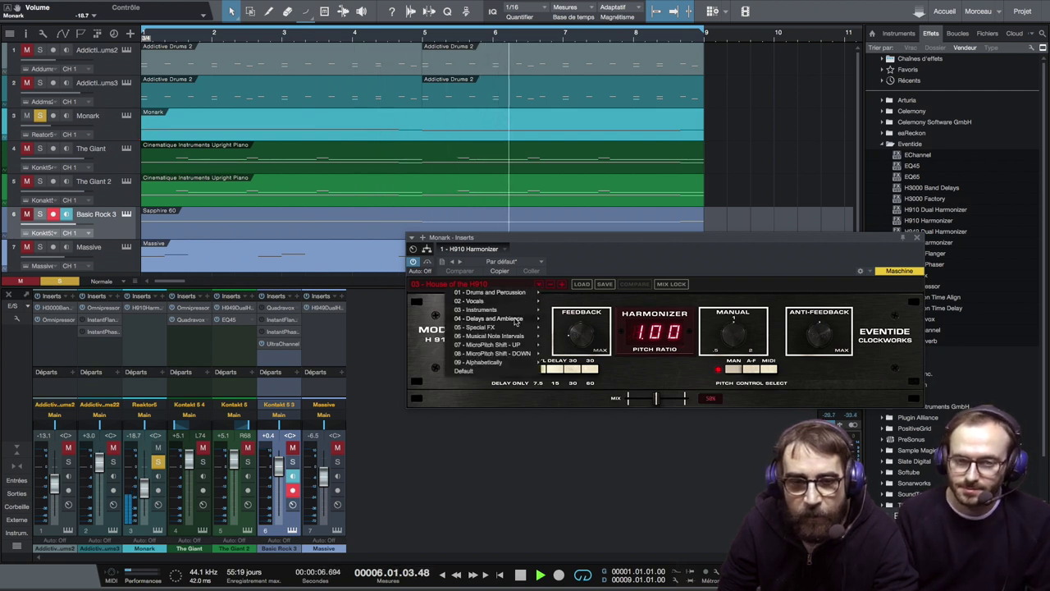
mouse_move(515, 328)
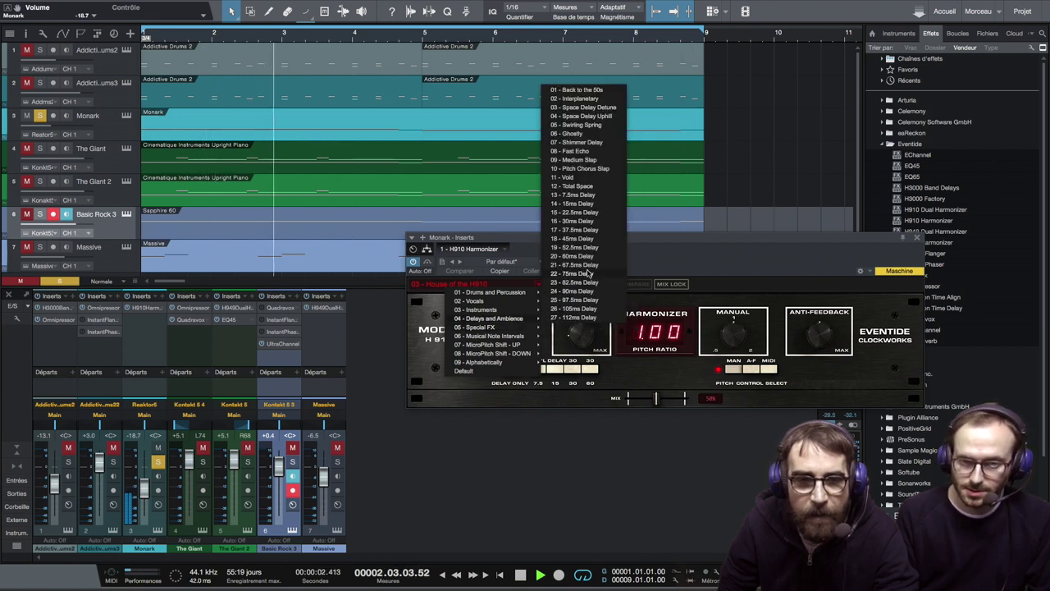
left_click(579, 125)
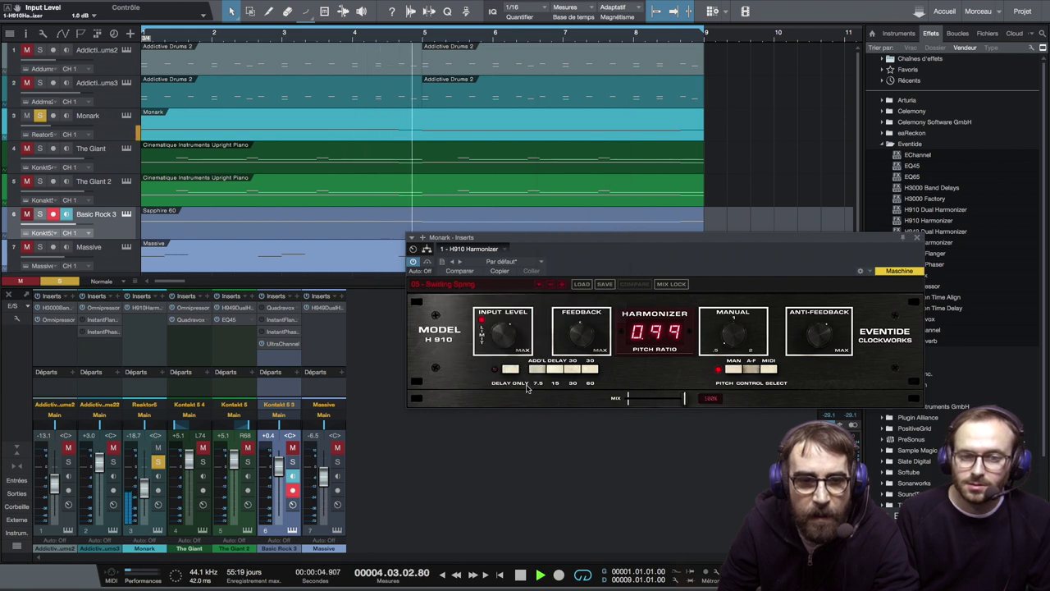
Audition the H910 Harmonizer's Special FX presets 01 - Karma Levels, 02 - Sauron and 03 - Space Helmet on Monark.
left_click(539, 287)
mouse_move(526, 323)
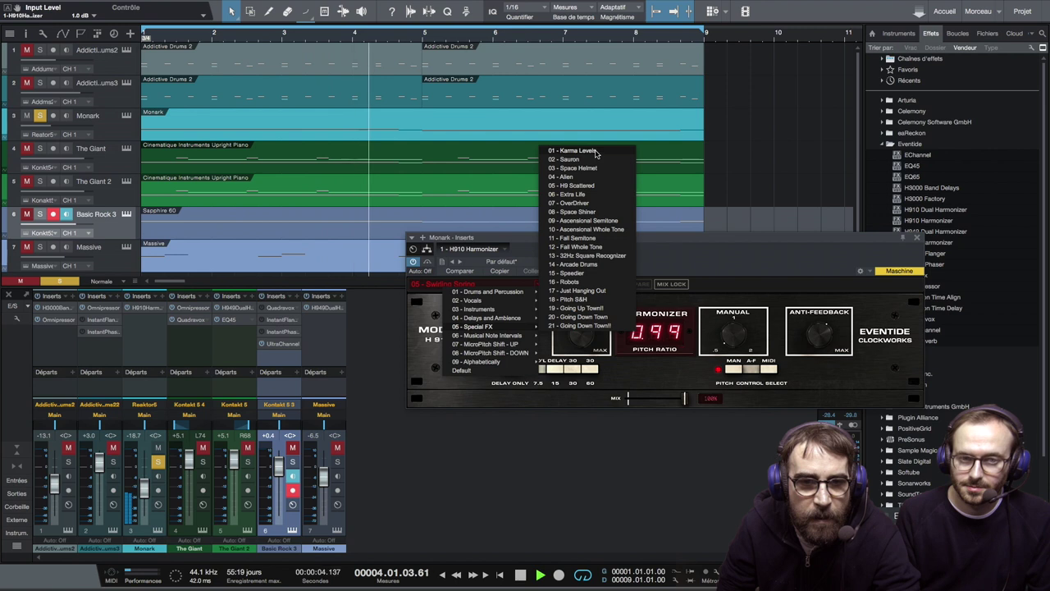
left_click(596, 152)
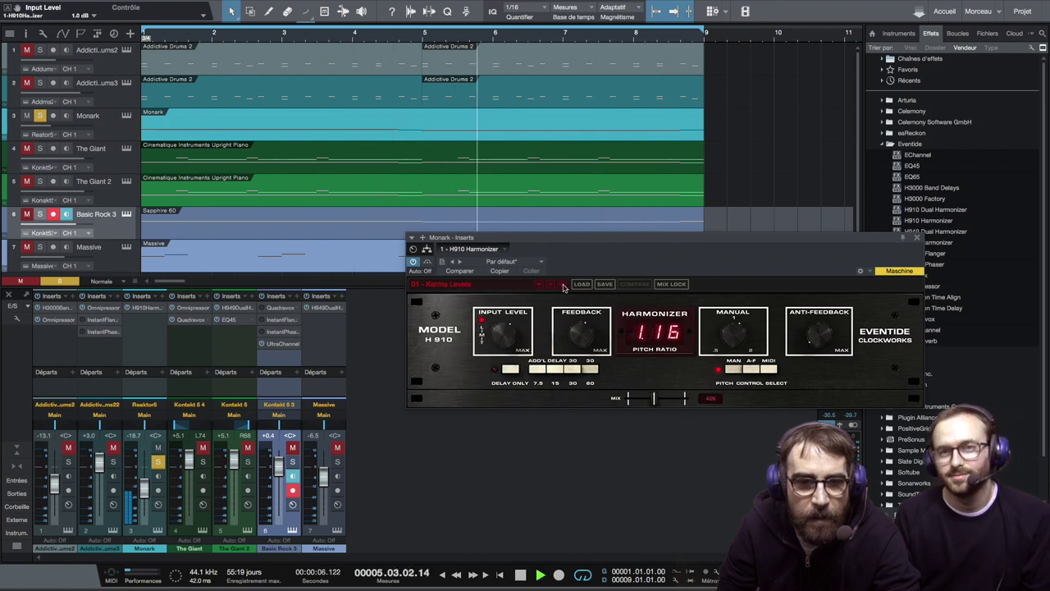
left_click(563, 284)
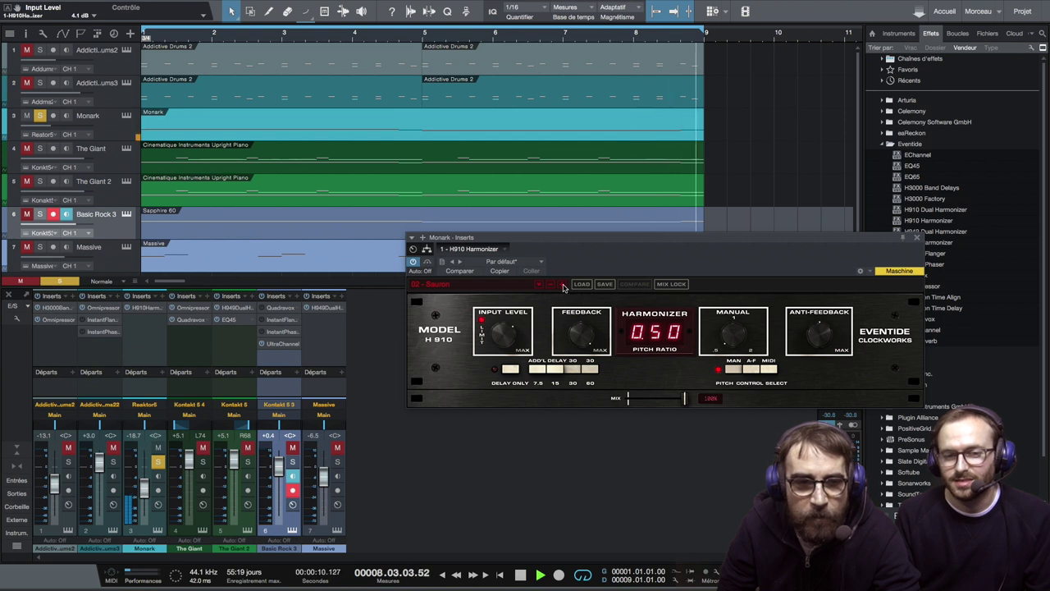
left_click(563, 284)
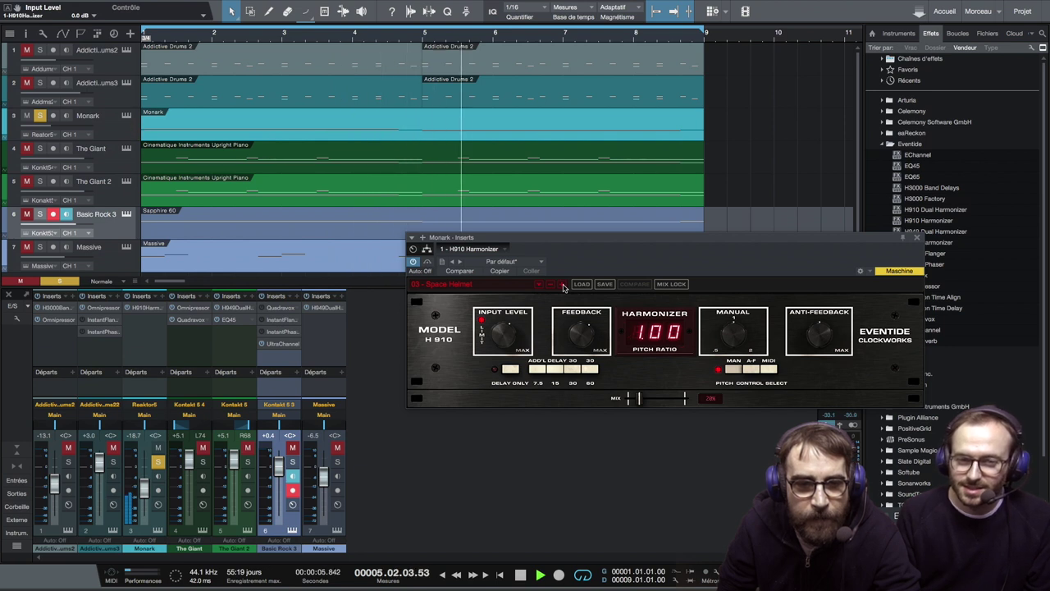
Try the H910 Harmonizer preset 04 - Alien on Monark, and reset the plug-in to its Default preset.
left_click(563, 285)
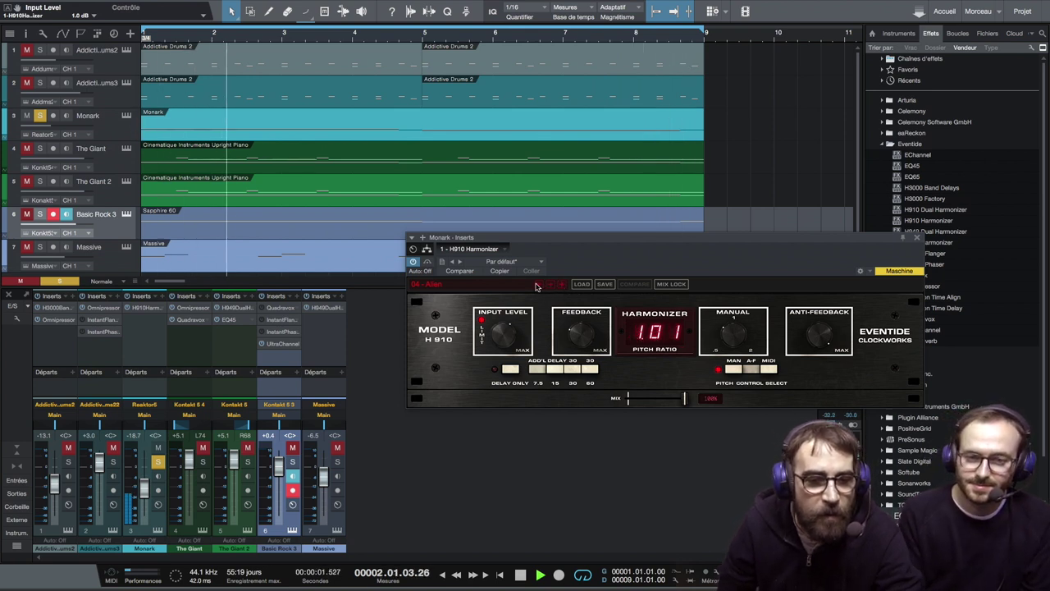
left_click(537, 286)
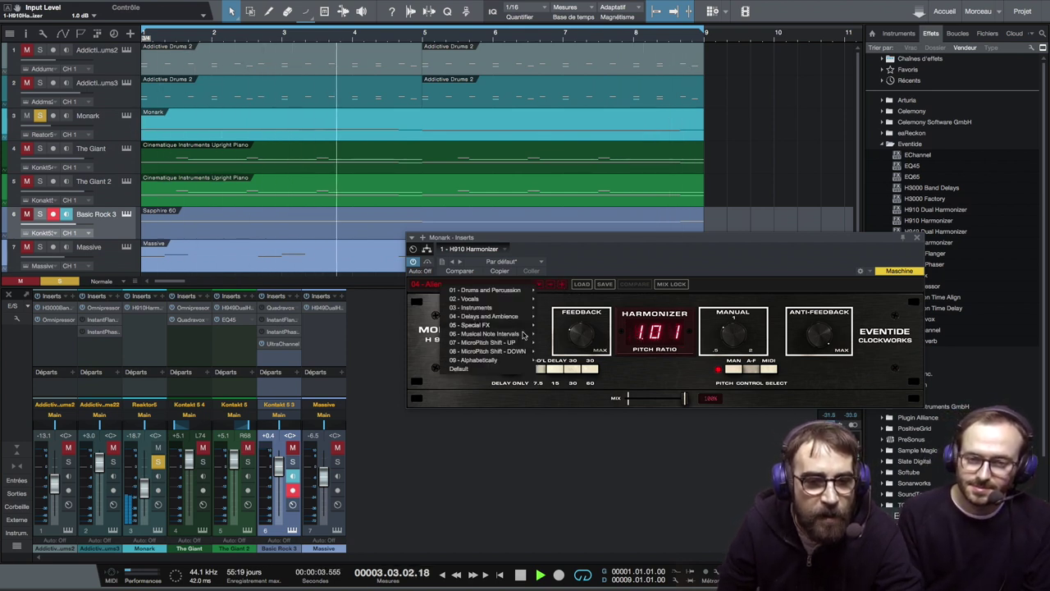
left_click(459, 368)
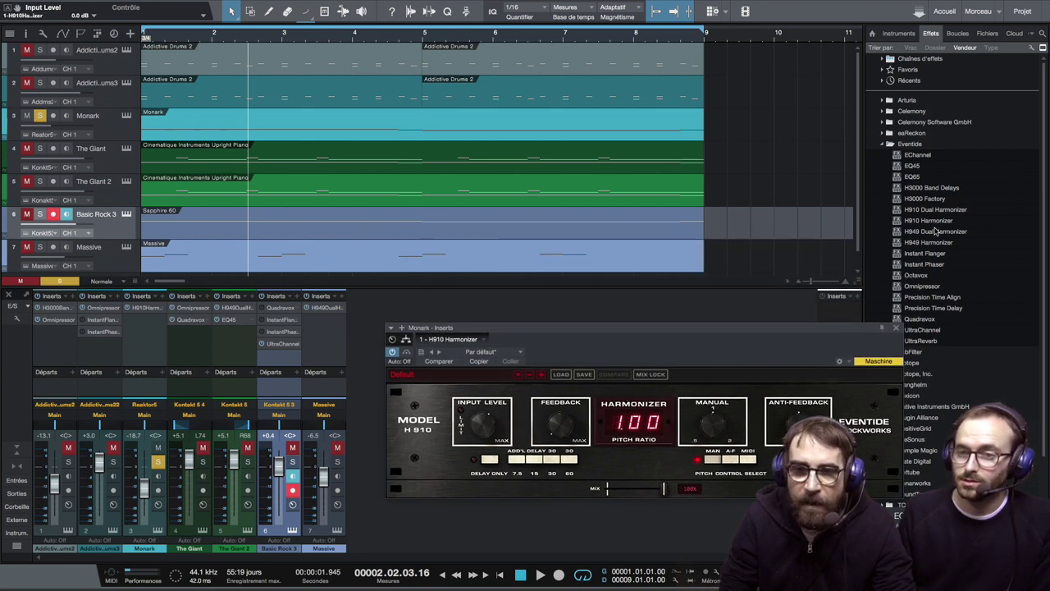
Insert the H910 Dual Harmonizer on the Monark channel and audition its Instruments preset 02 - Strat Thickener.
left_click_drag(939, 213, 147, 320)
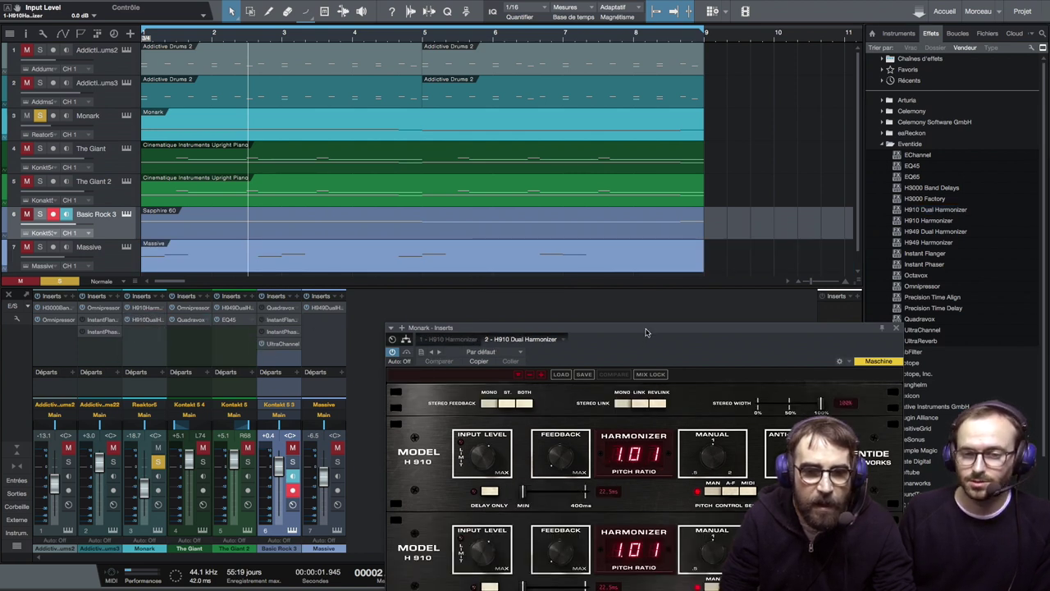
left_click_drag(646, 332, 648, 161)
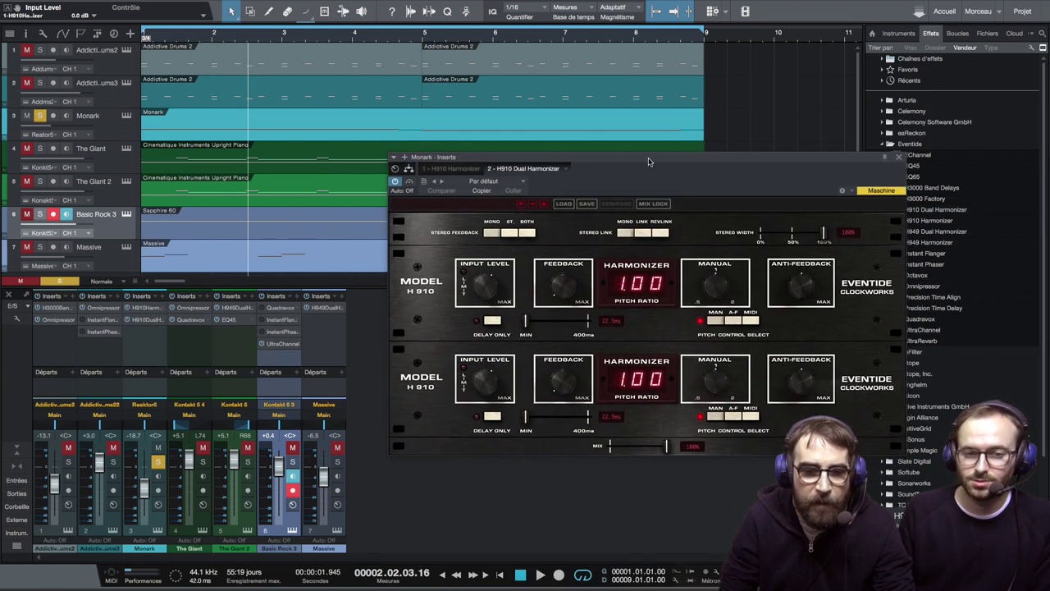
left_click(523, 210)
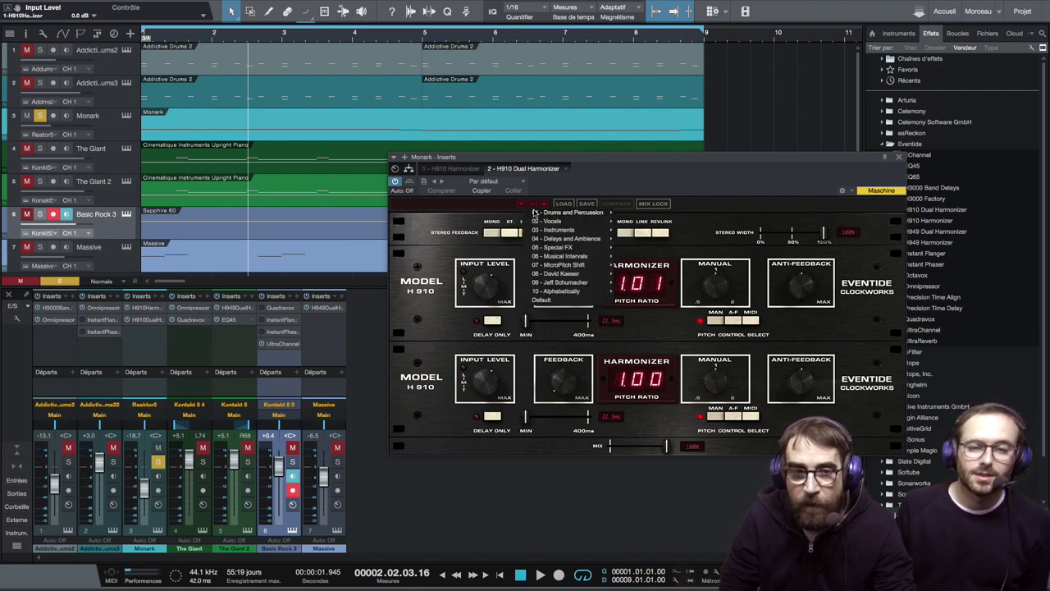
mouse_move(548, 231)
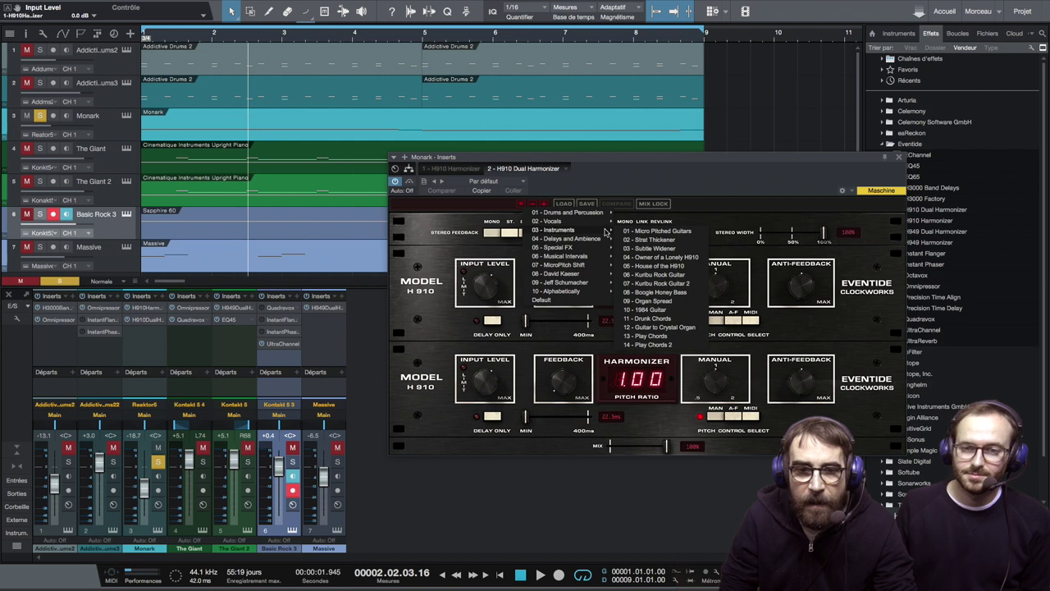
left_click(650, 240)
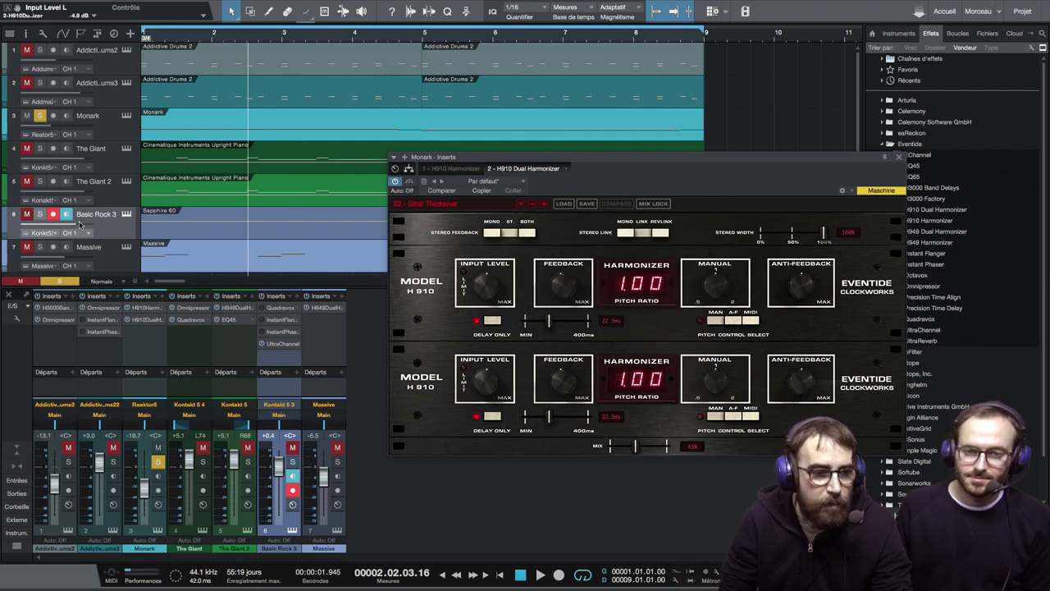
key("space")
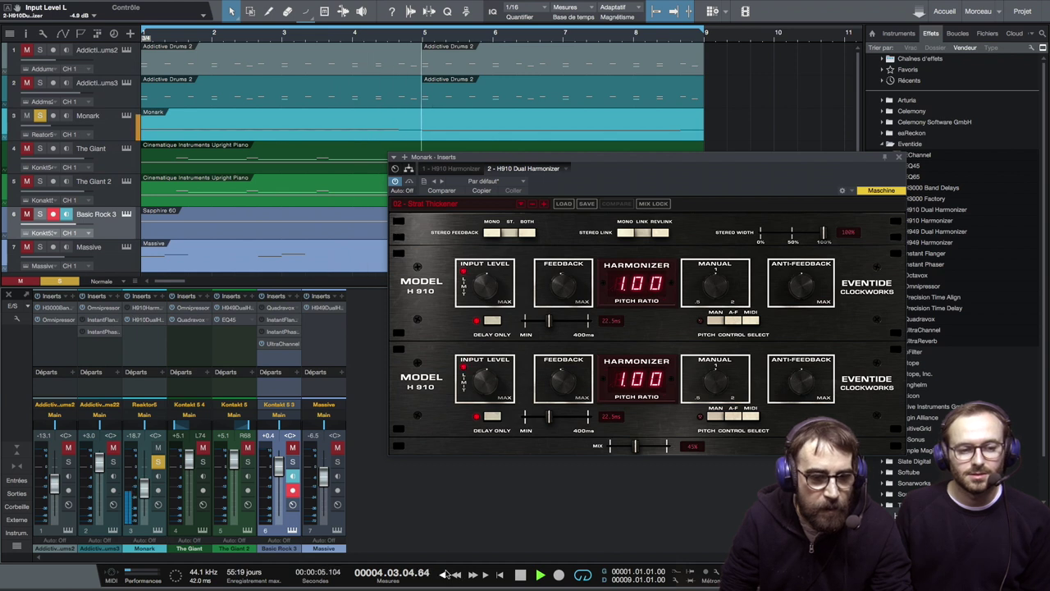
Load the H910 Dual Harmonizer's Special FX preset 08 - Pitch Spread and raise the Monark channel's volume to -8.1 dB.
left_click(520, 205)
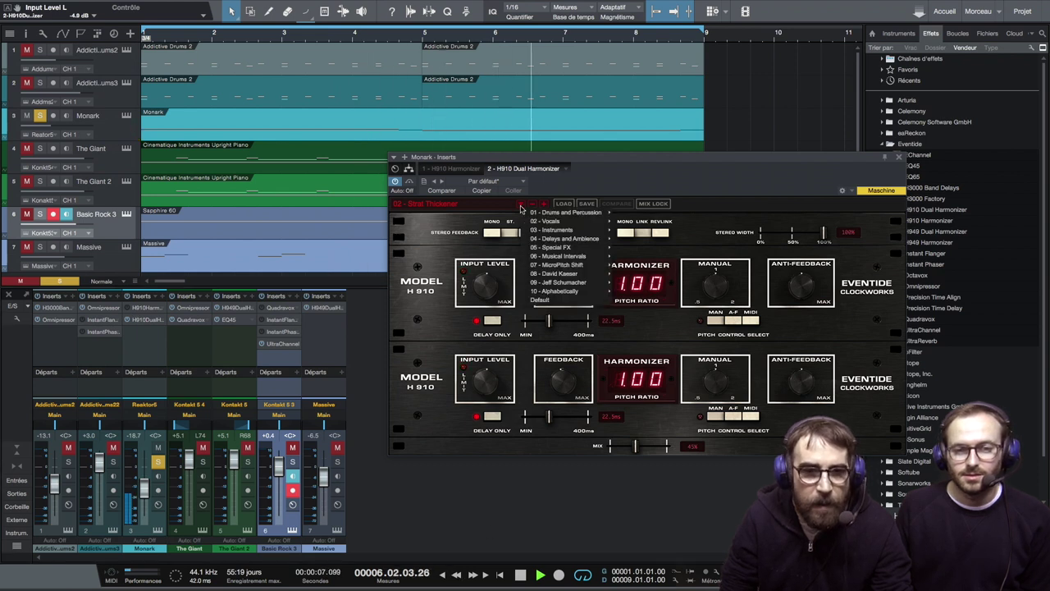
mouse_move(558, 247)
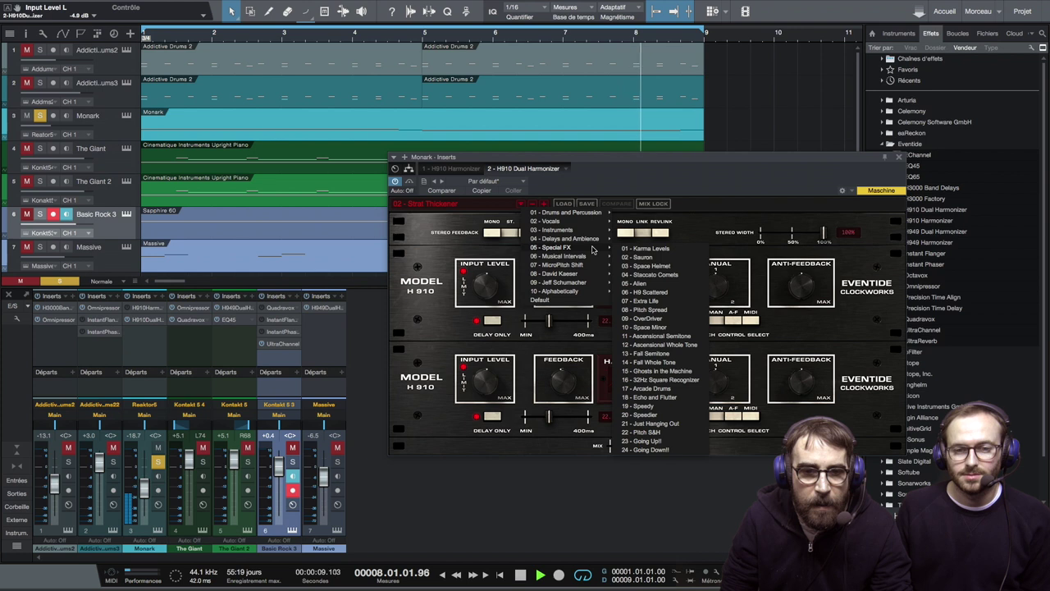
left_click(656, 310)
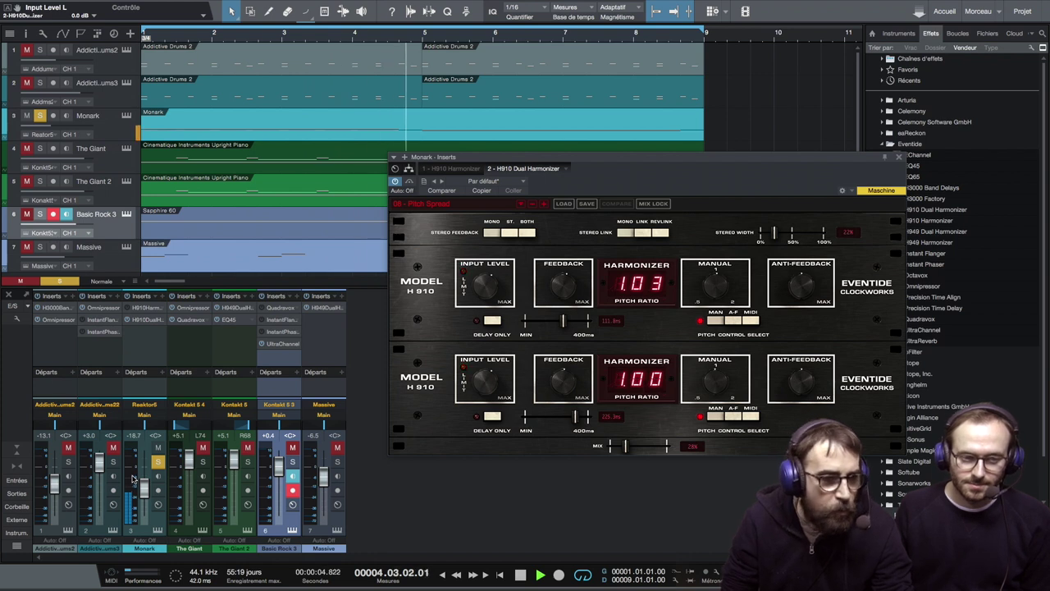
left_click_drag(145, 486, 145, 482)
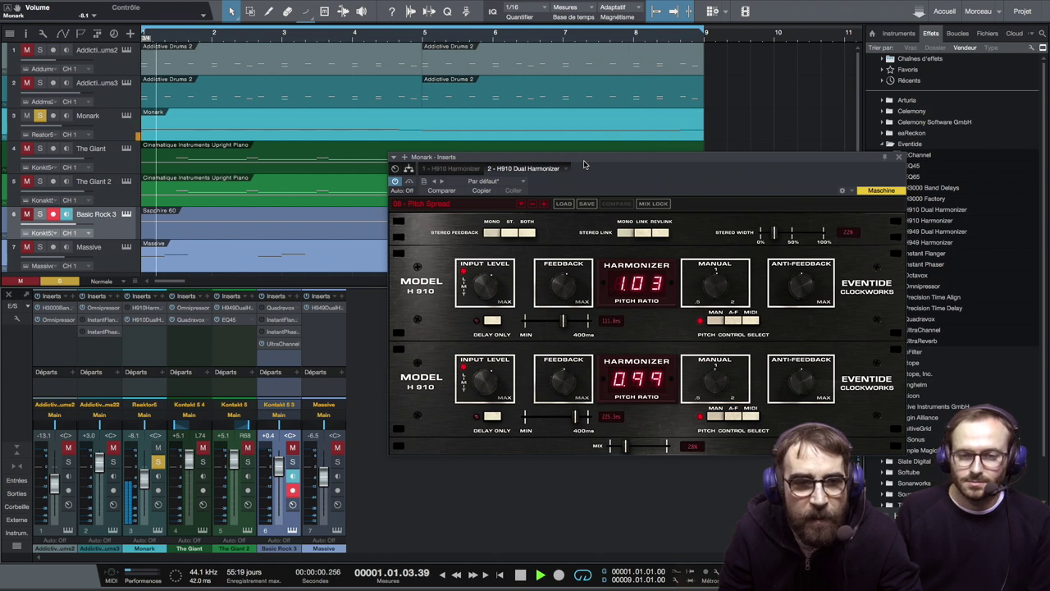
Solo The Giant 2 instead of Monark and start playback.
left_click_drag(587, 161, 607, 181)
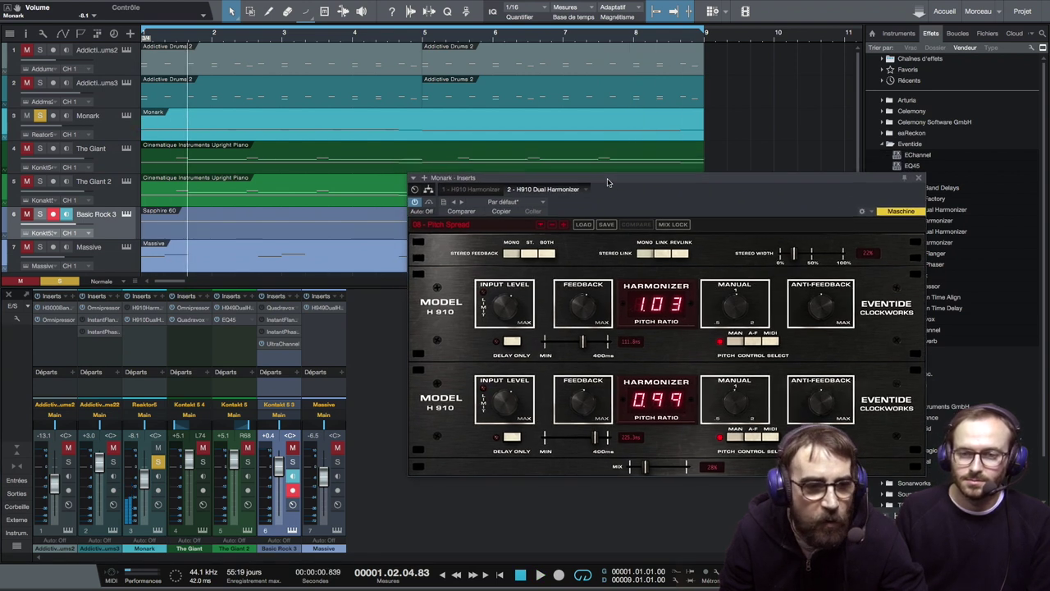
left_click(156, 448)
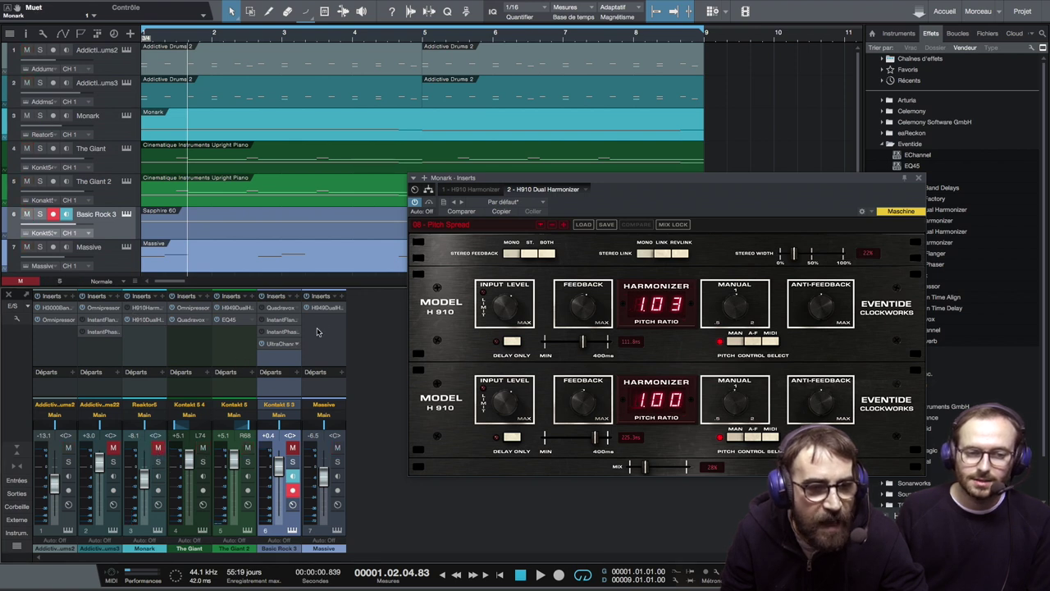
left_click(338, 461)
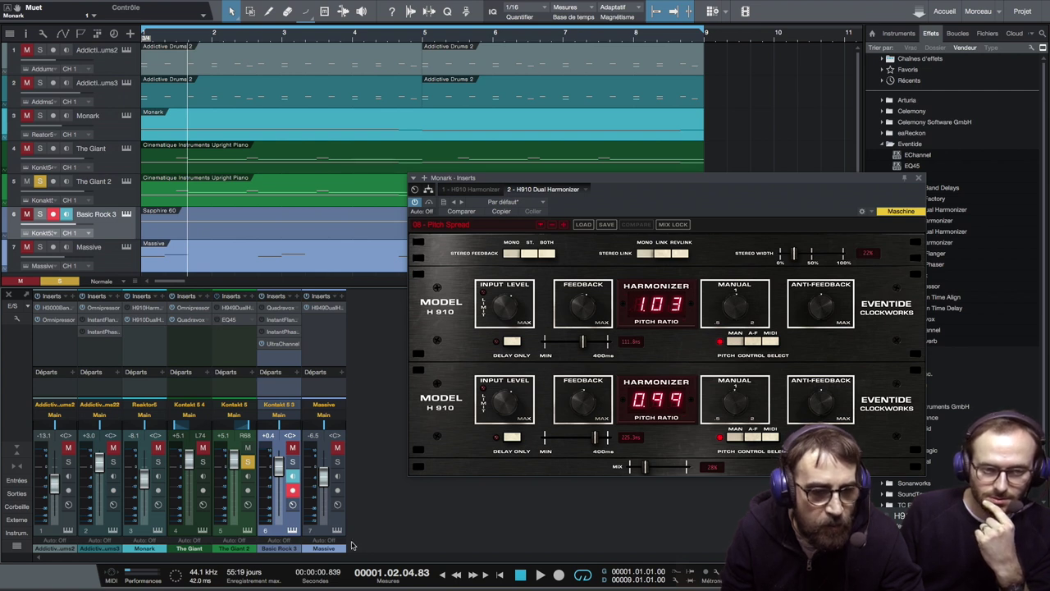
left_click(441, 575)
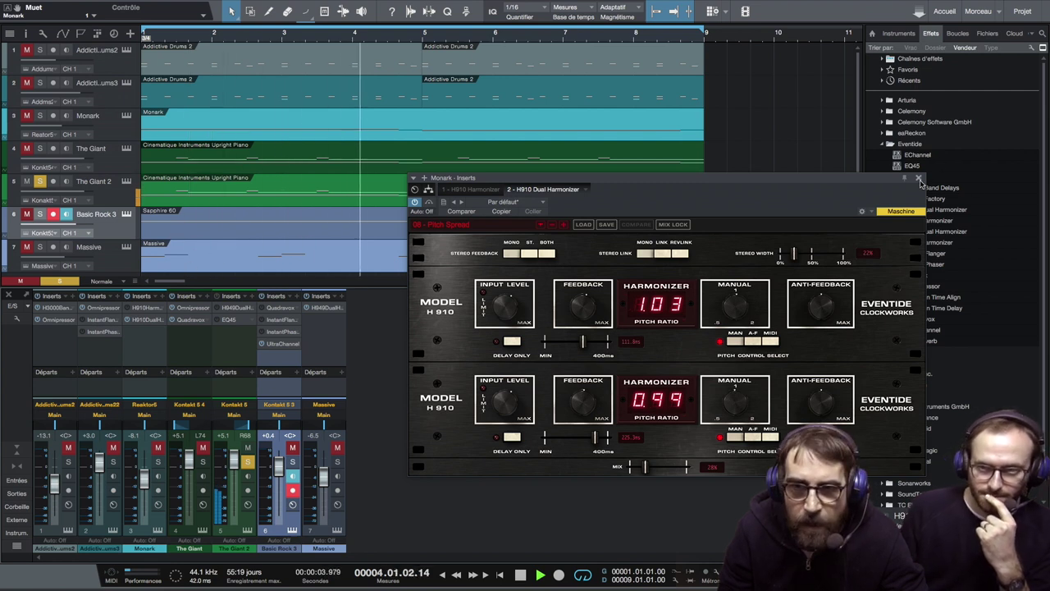
Load the Mix & Master preset Mix Buss Compressor in the Main output's post-fader UltraChannel, closing the Monark and UltraChannel plug-in windows.
left_click(919, 178)
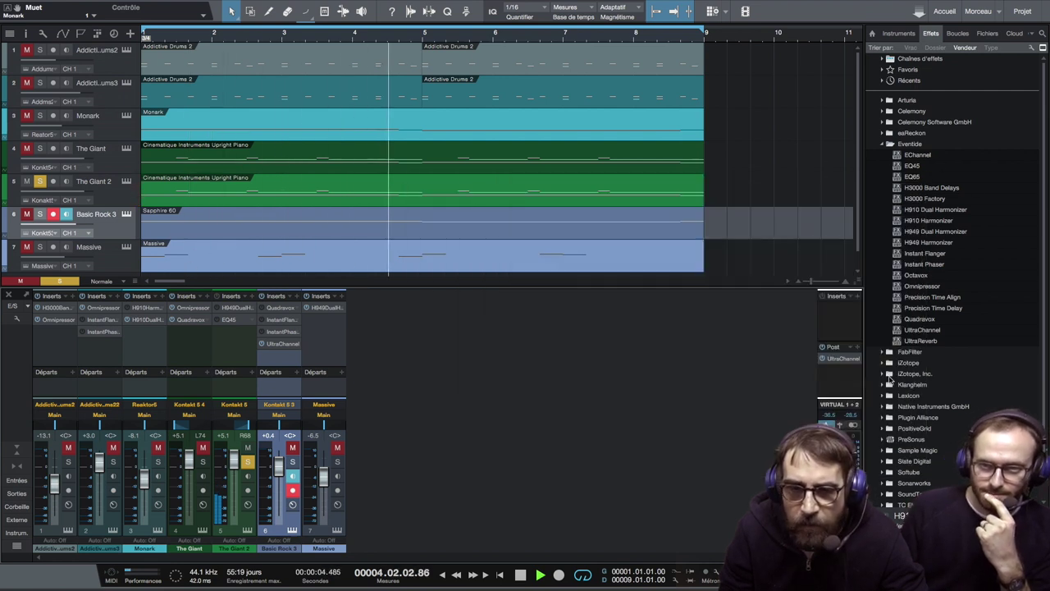
left_click(843, 359)
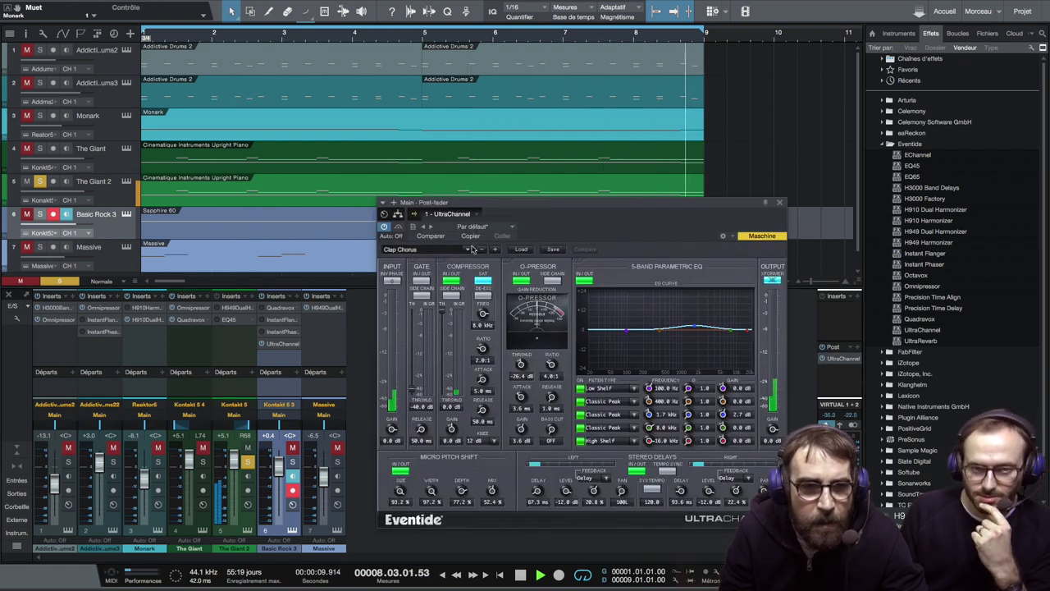
left_click(469, 249)
mouse_move(482, 256)
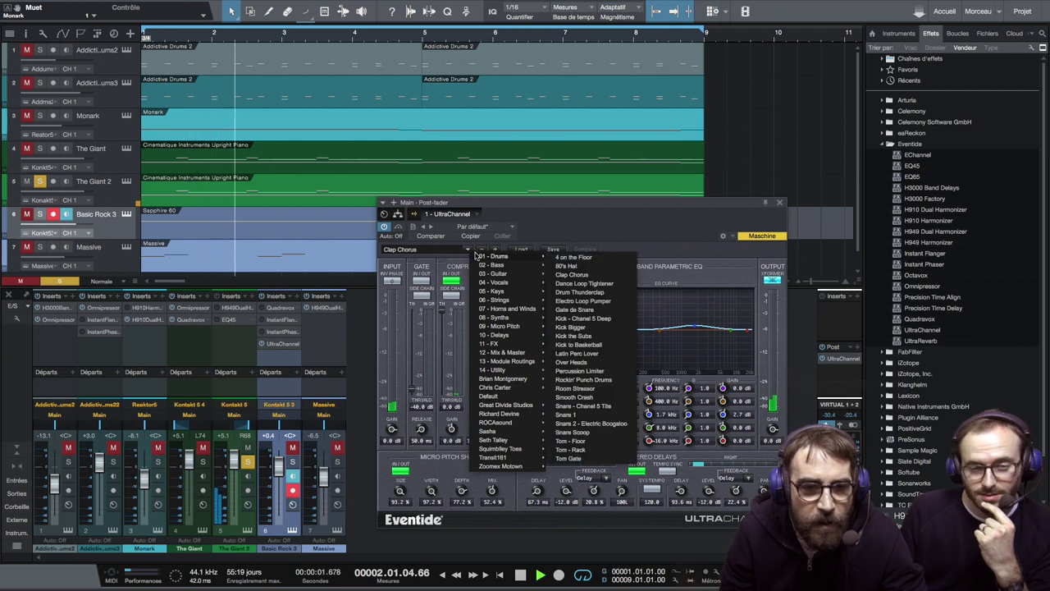
mouse_move(508, 352)
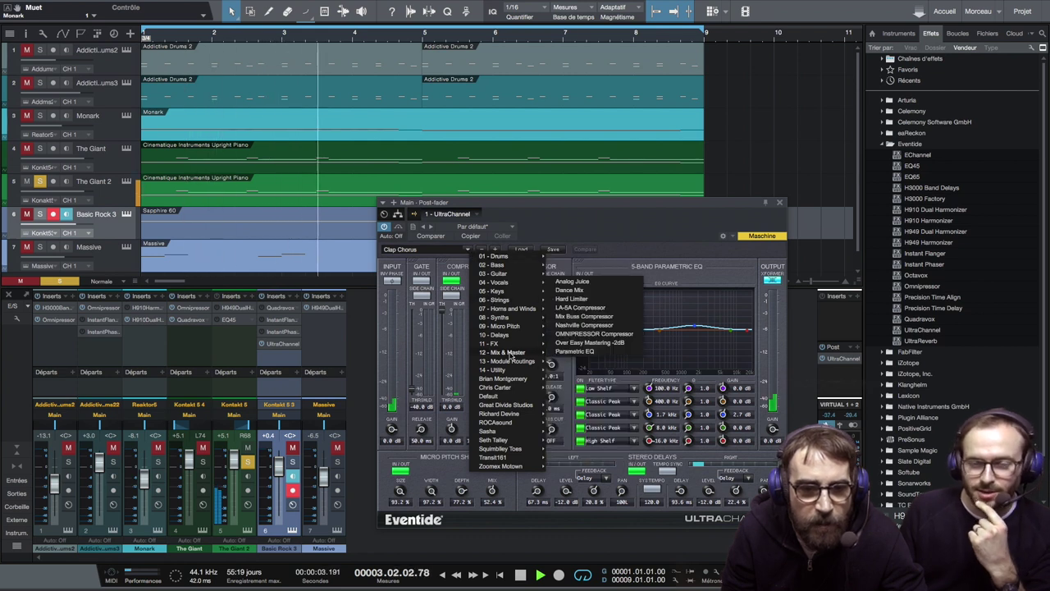
left_click(589, 318)
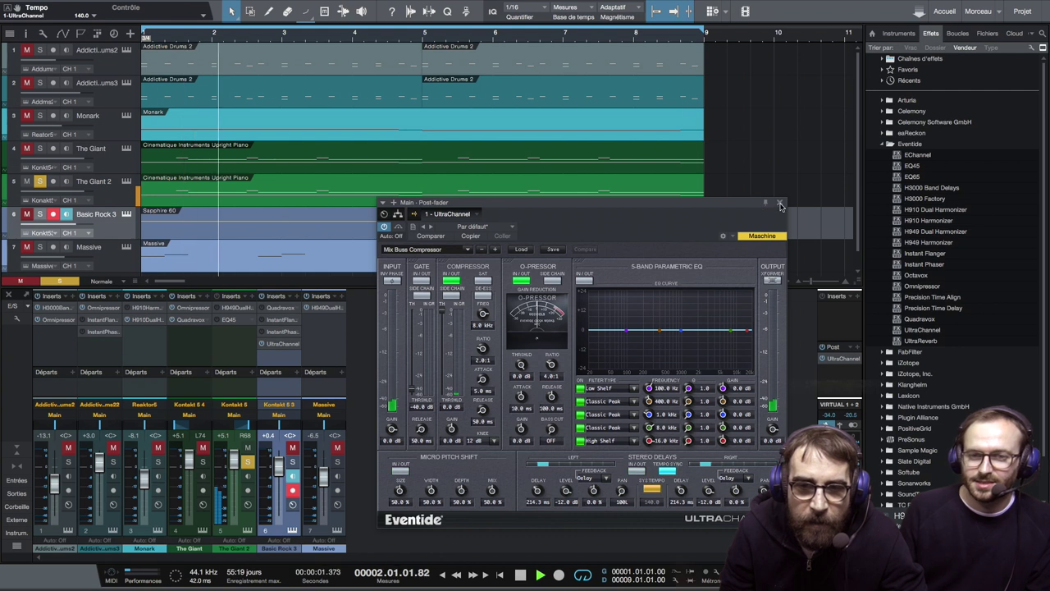
left_click(777, 202)
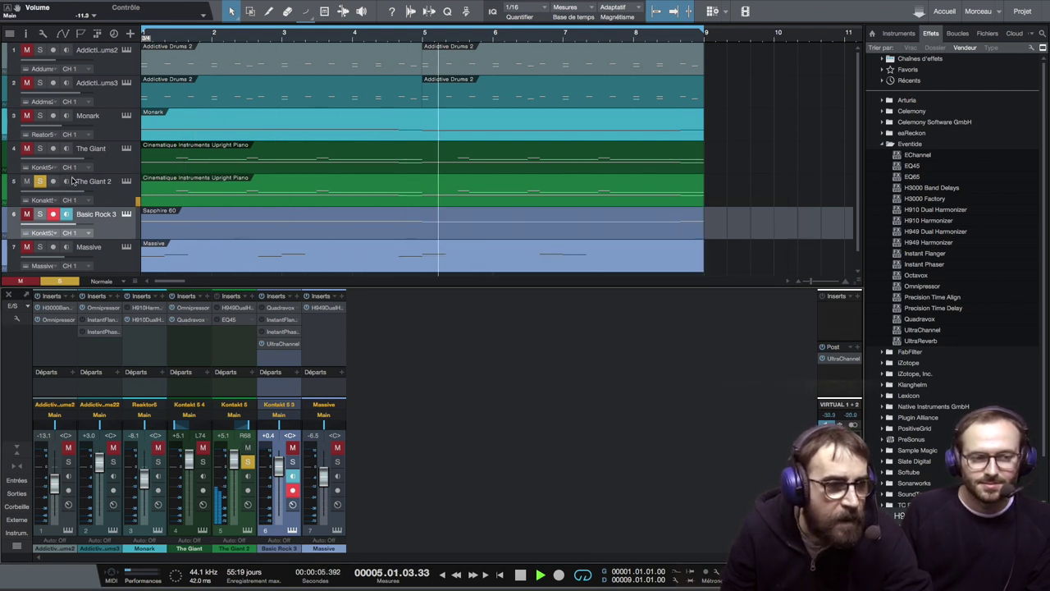
Open the H949 Dual Harmonizer on The Giant 2 and load the Crystals preset 01 - Crystal Gliding.
left_click(236, 309)
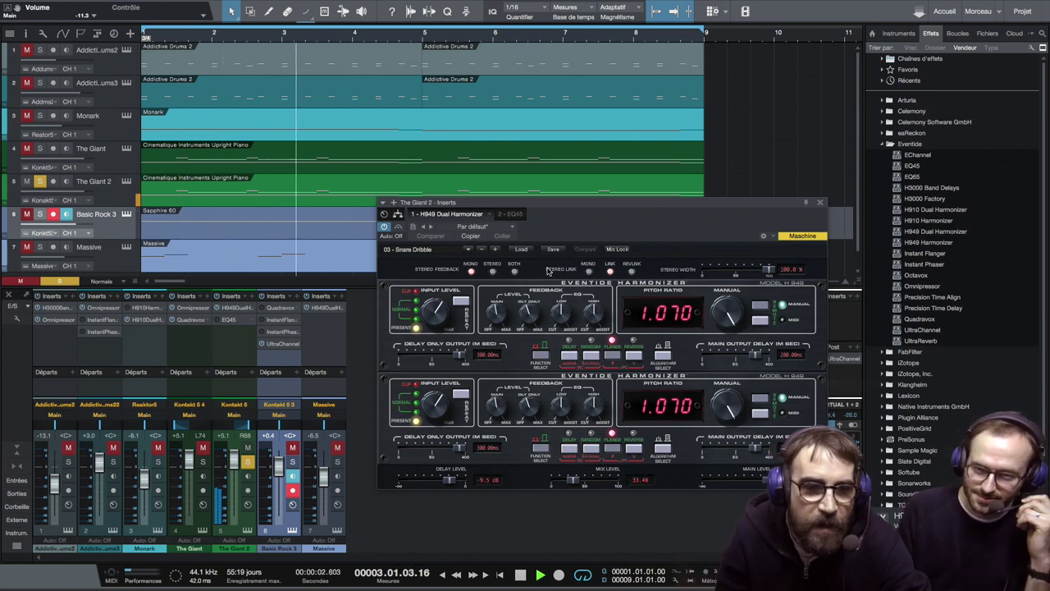
left_click(471, 252)
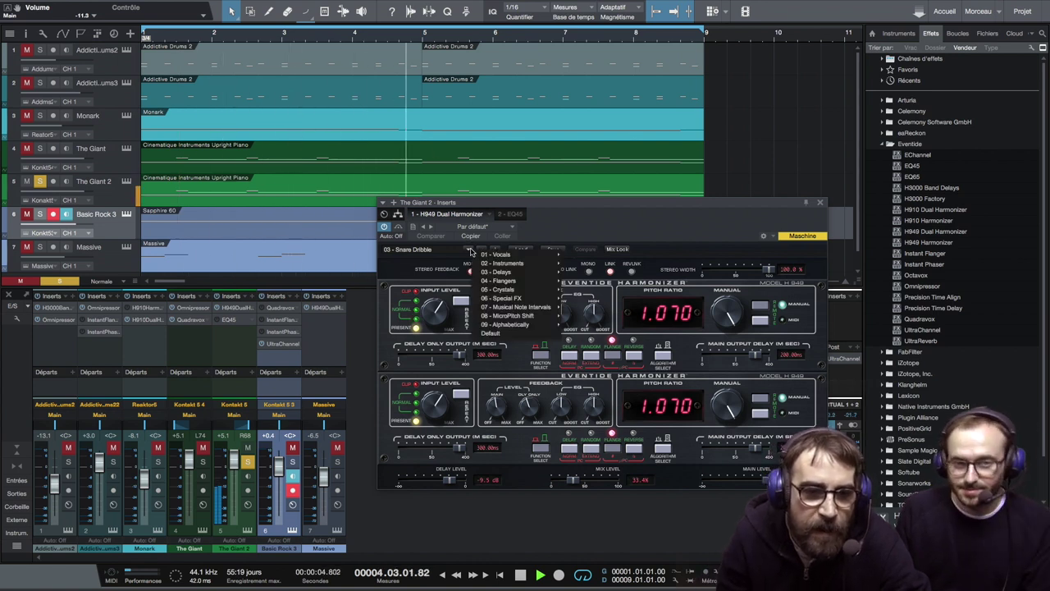
mouse_move(486, 269)
mouse_move(504, 290)
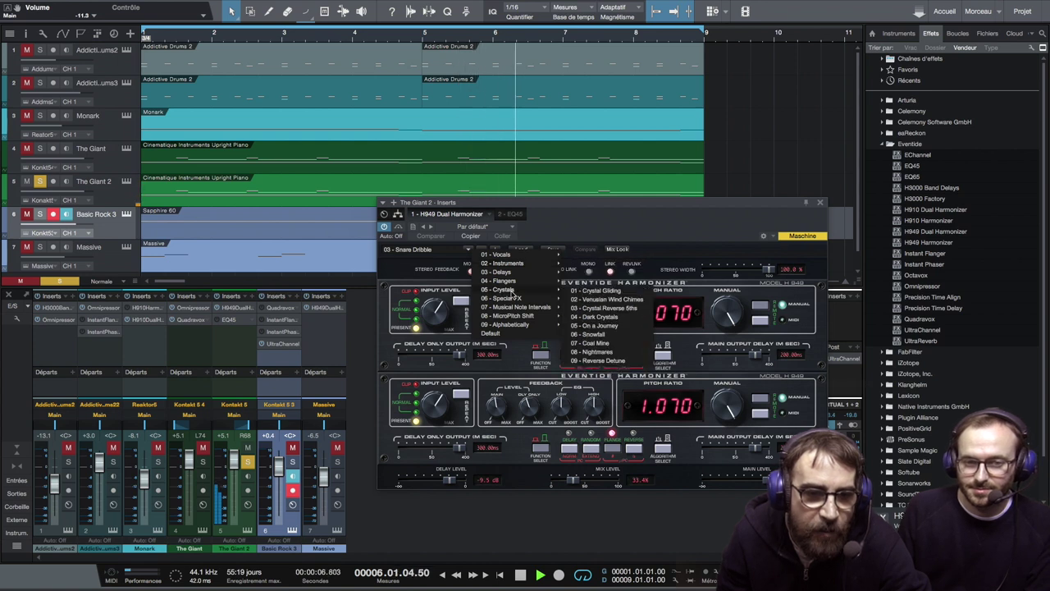
left_click(595, 291)
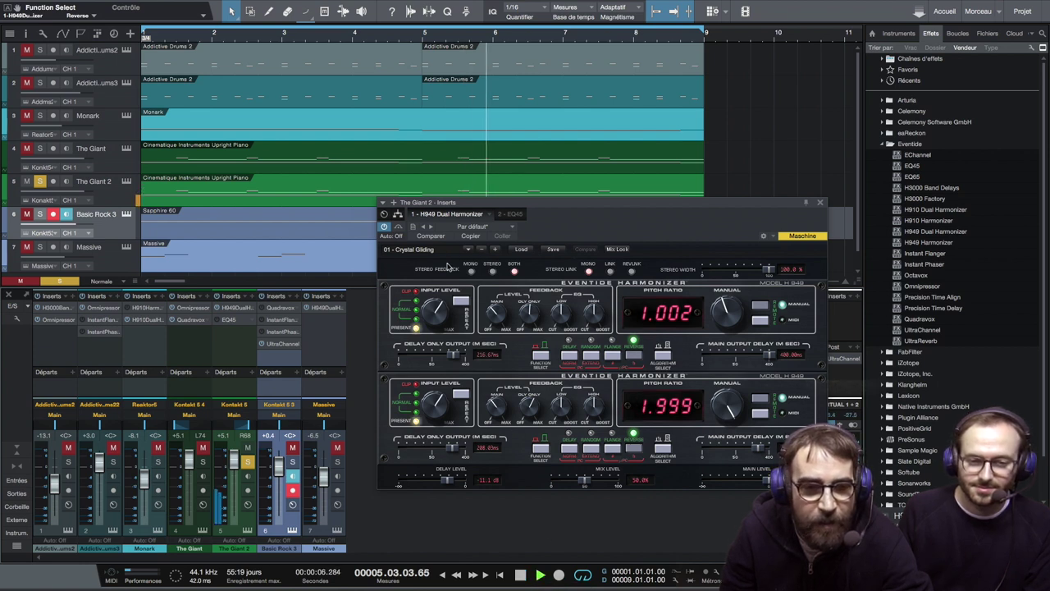
Audition the H949 Dual Harmonizer's Crystals presets from 02 - Venusian Wind Chimes through 06 - Snowfall on The Giant 2.
left_click(494, 250)
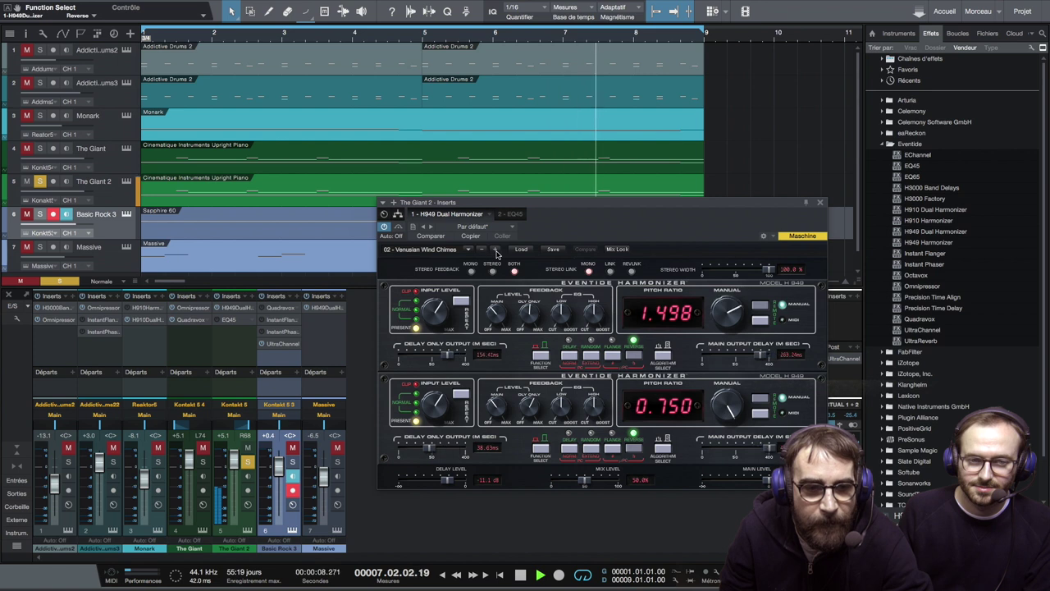
left_click(494, 250)
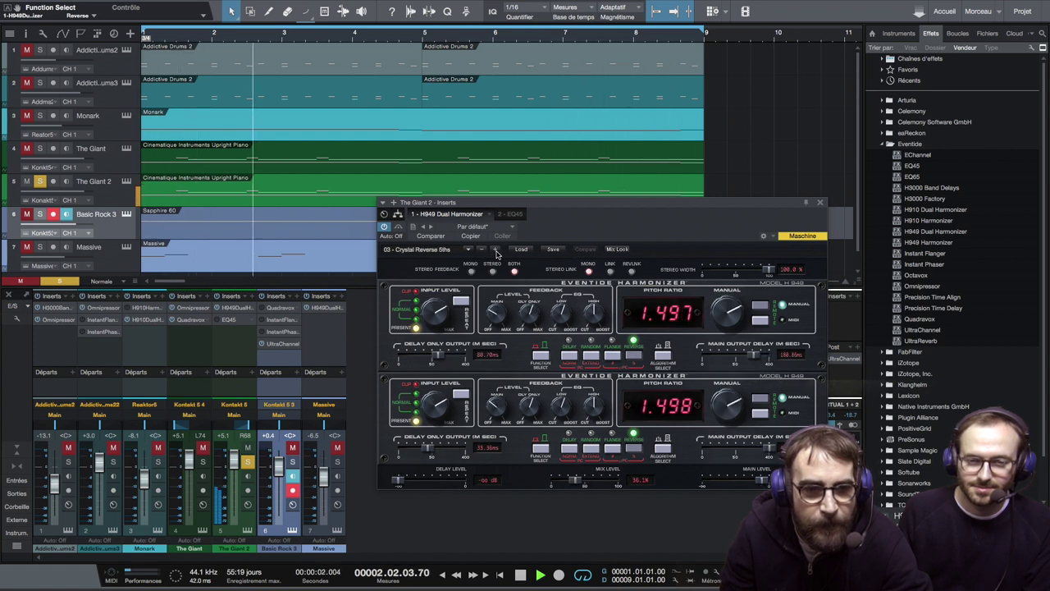
left_click(494, 249)
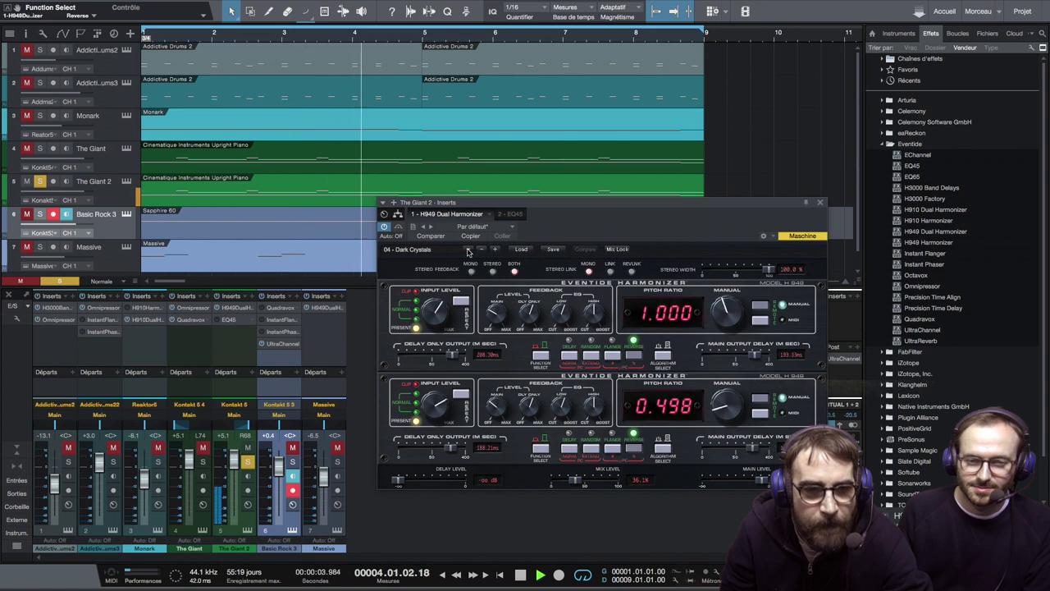
left_click(494, 249)
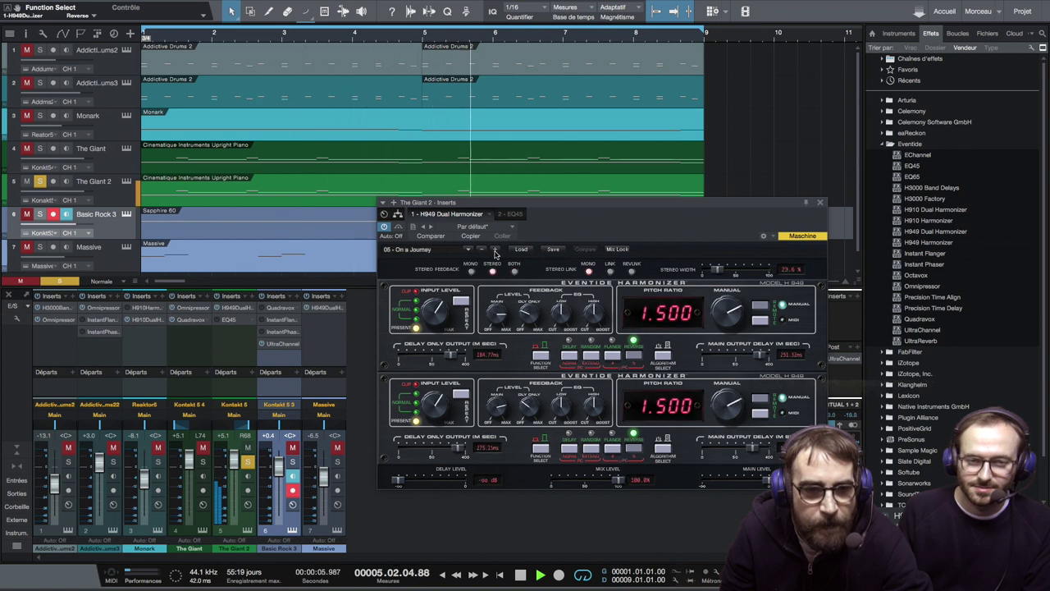
left_click(495, 249)
Load the H949 Dual Harmonizer preset 01 - Octave DOWN from the Musical Note Intervals category.
left_click(468, 250)
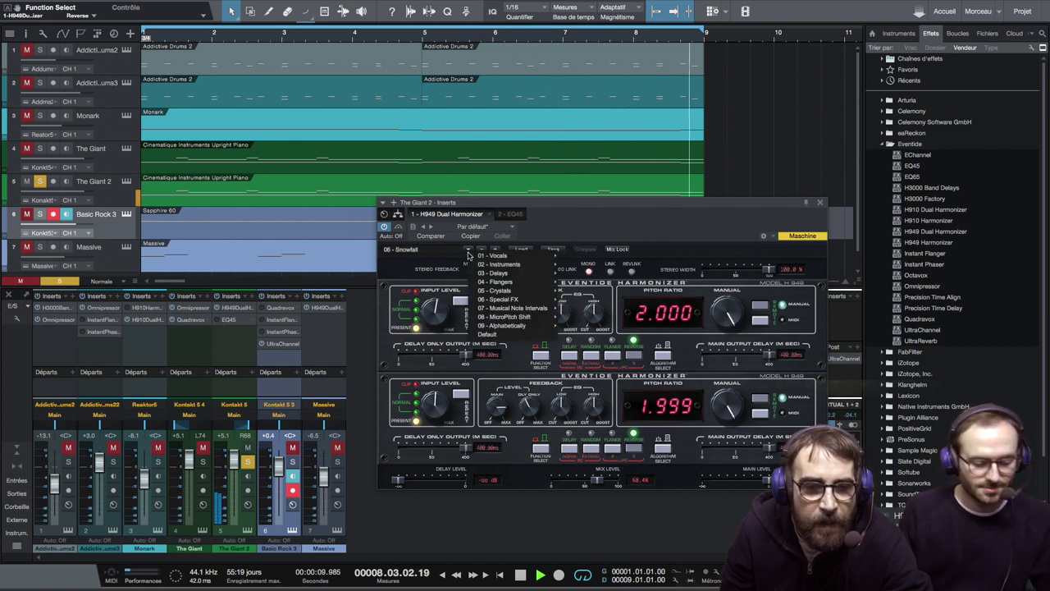
mouse_move(545, 307)
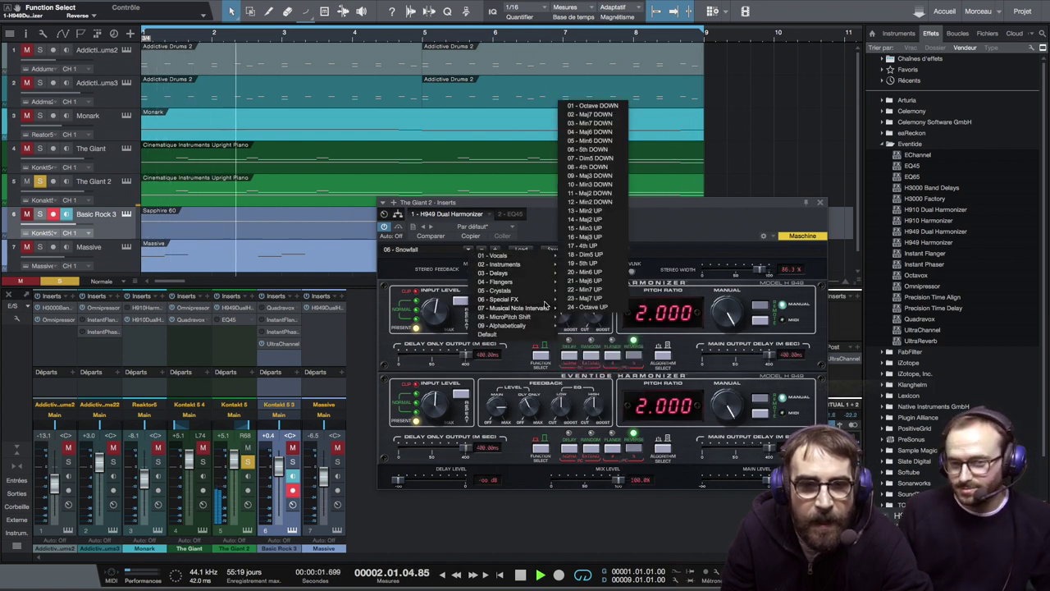
left_click(595, 107)
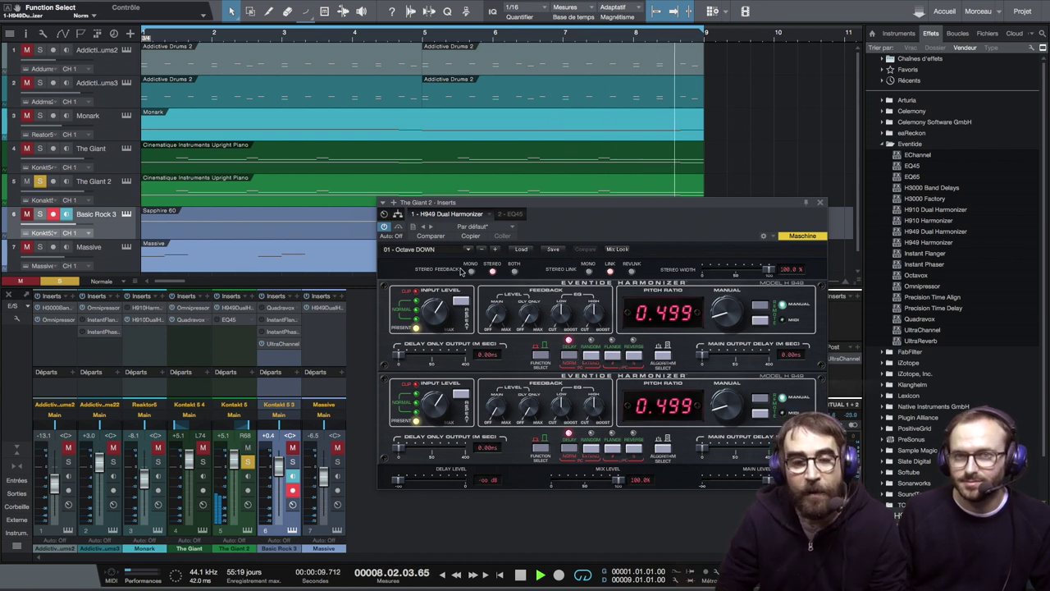
Audition the H949 Dual Harmonizer's Musical Note Intervals presets 11 - Maj2 DOWN and 24 - Octave UP on The Giant 2.
left_click(469, 250)
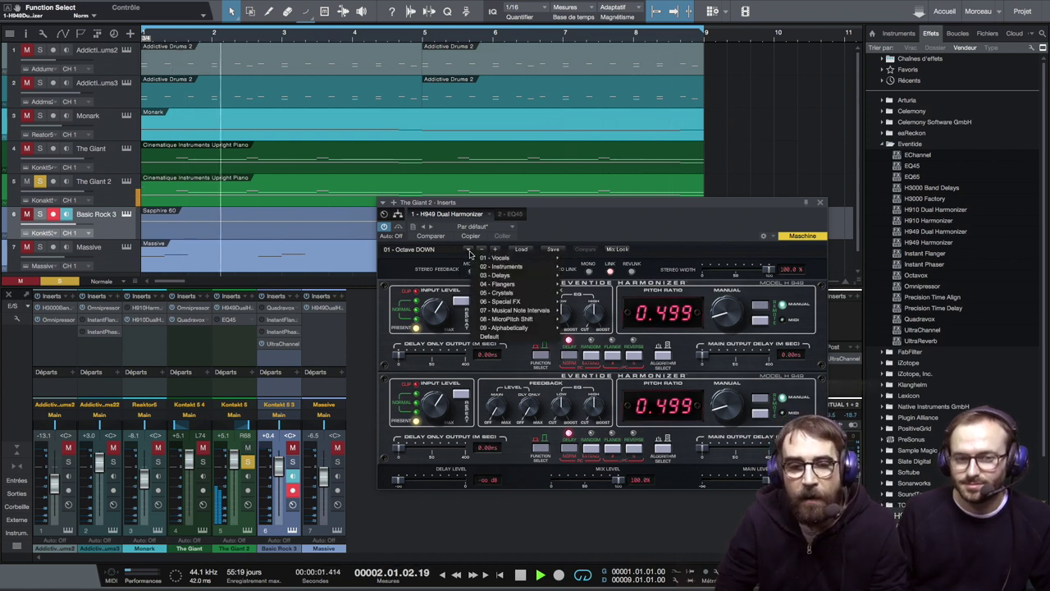
mouse_move(514, 317)
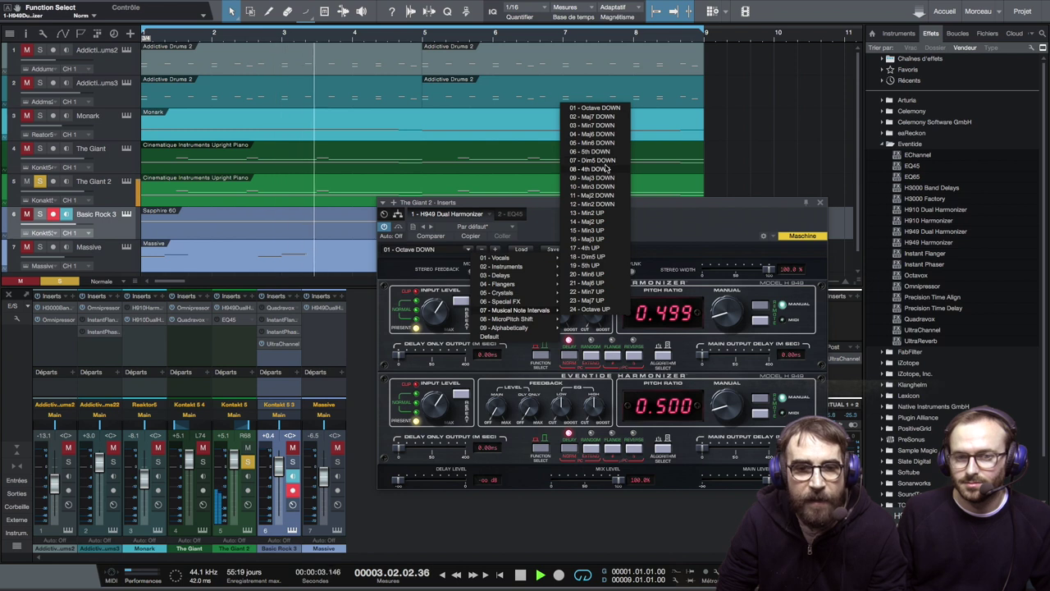
left_click(604, 203)
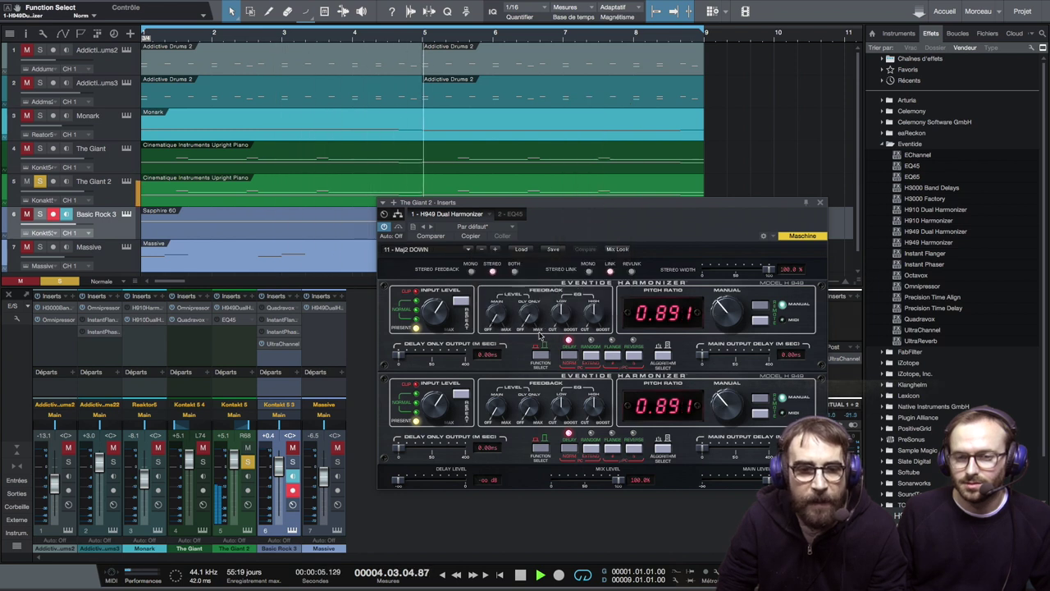
left_click(463, 251)
mouse_move(518, 317)
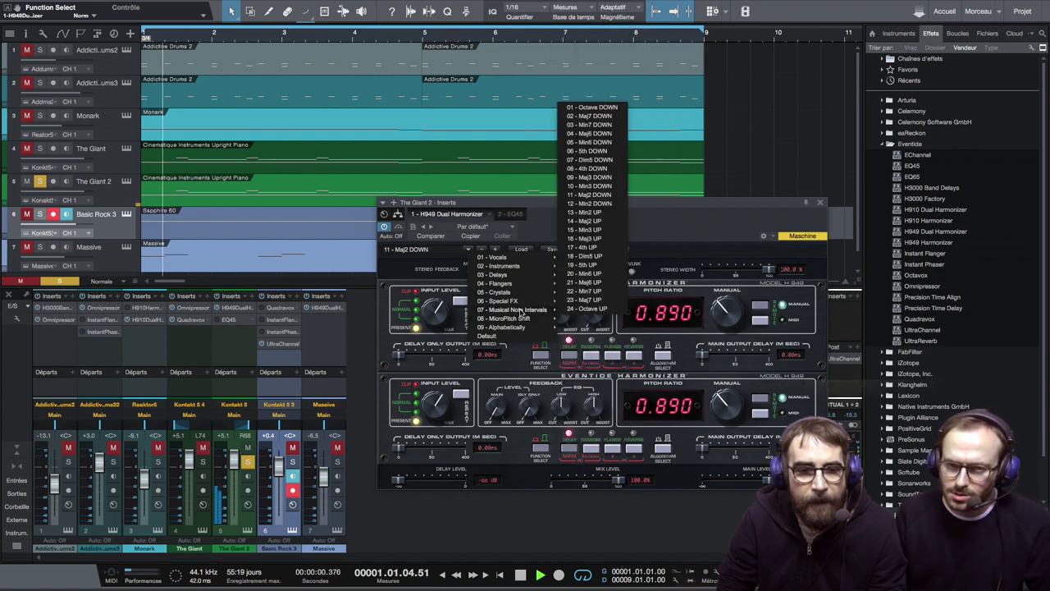
left_click(579, 308)
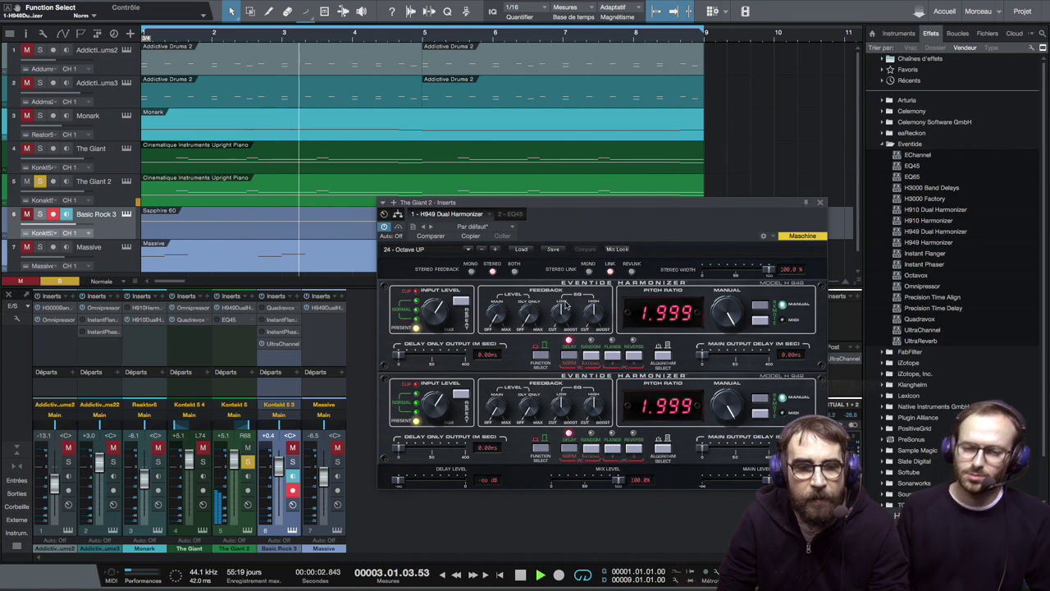
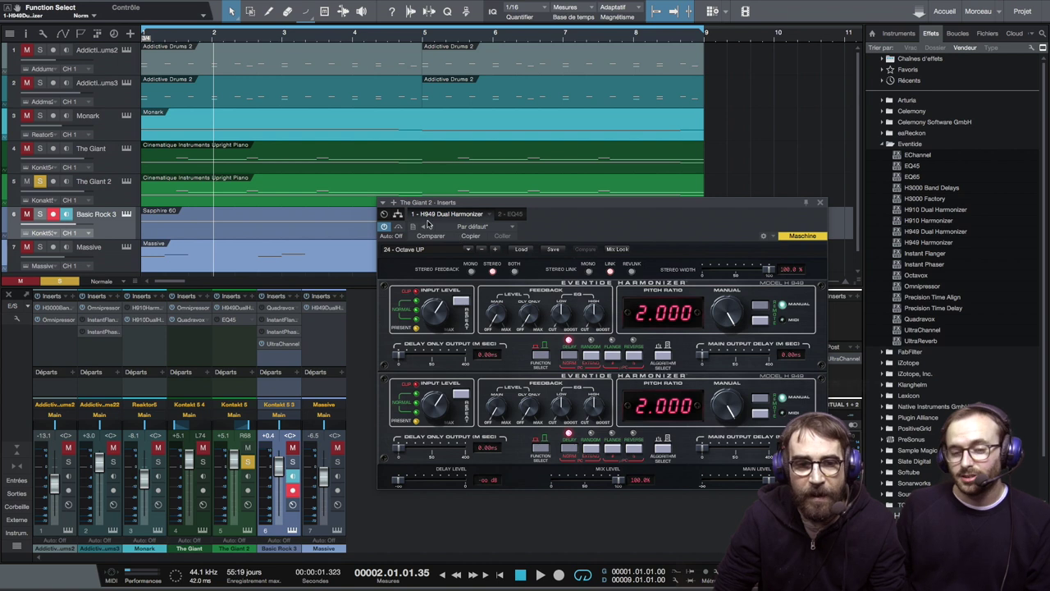
Solo the first Addictive Drums 2 channel and open its H3000 Band Delays insert, positioning the plug-in window clear of the mixer channels.
left_click_drag(486, 205, 555, 235)
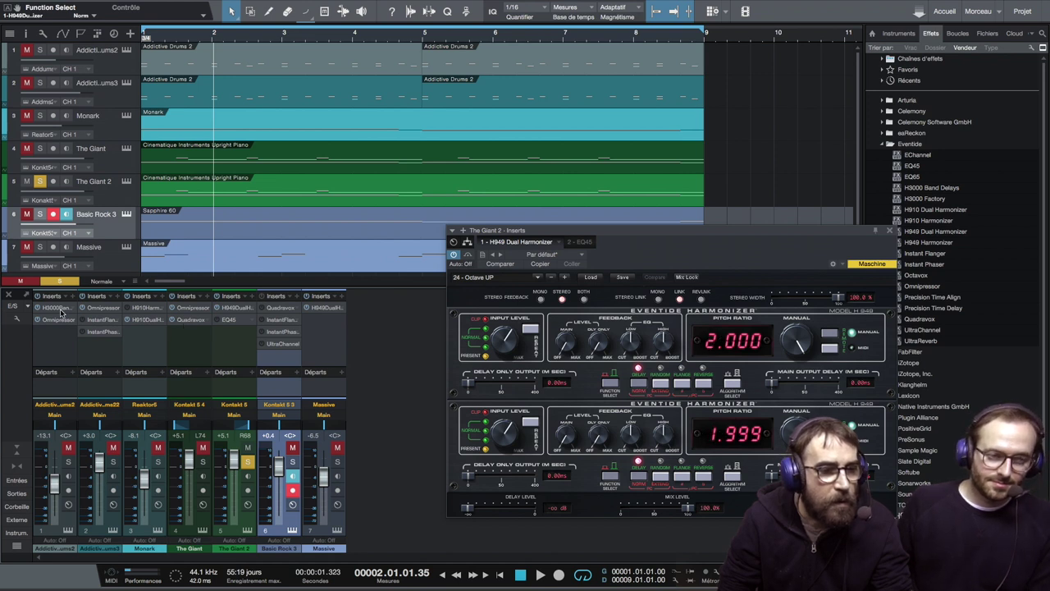
left_click(68, 462)
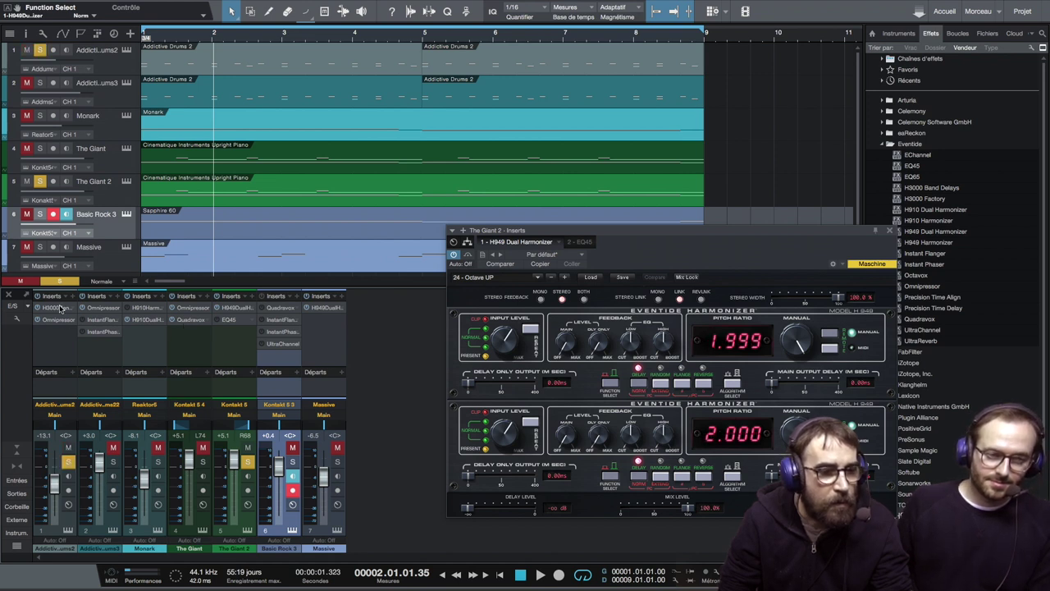
left_click(60, 308)
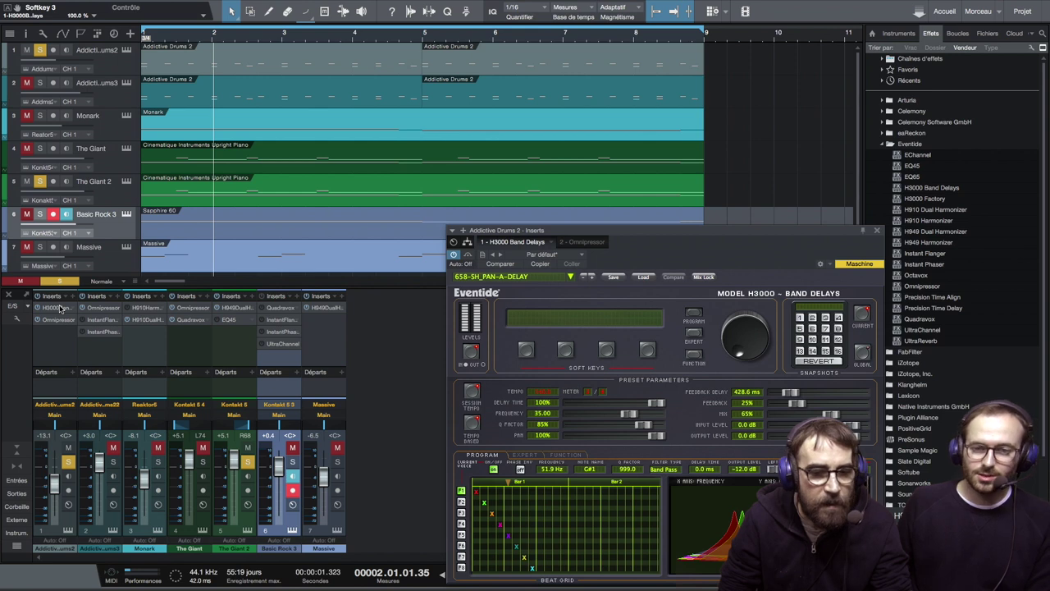
left_click_drag(744, 231, 749, 151)
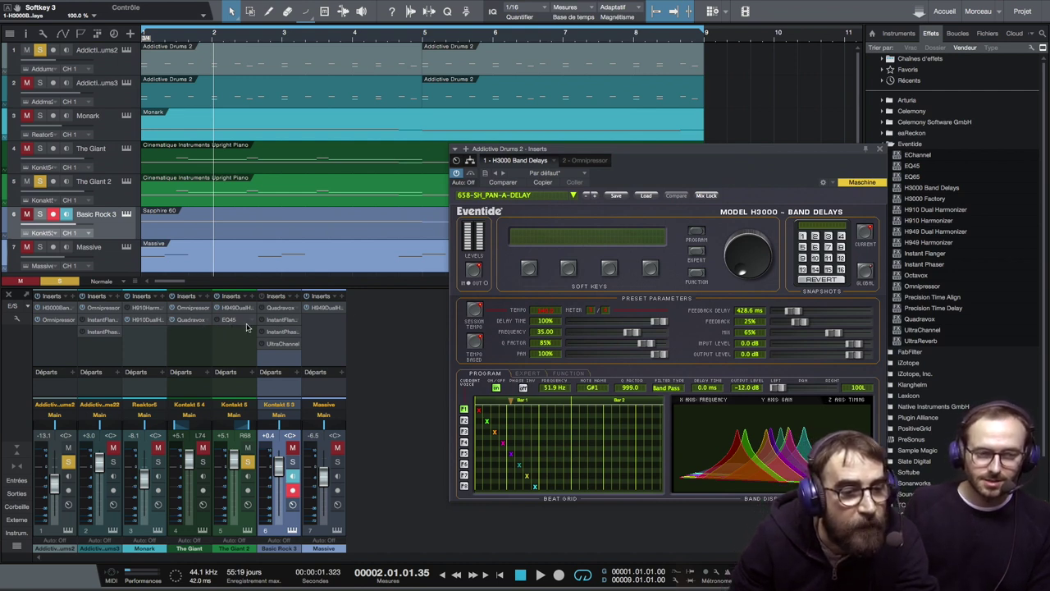
left_click_drag(764, 147, 738, 179)
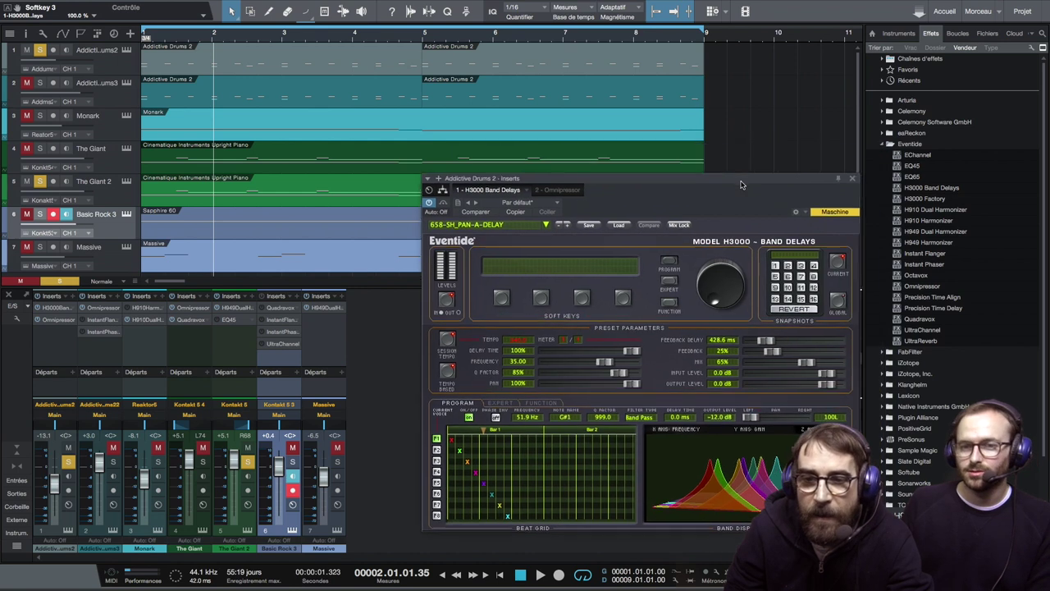
Insert the H3000 Factory on The Giant 2 channel, unsolo the first Addictive Drums 2 channel and reposition the plug-in window.
left_click_drag(932, 200, 221, 351)
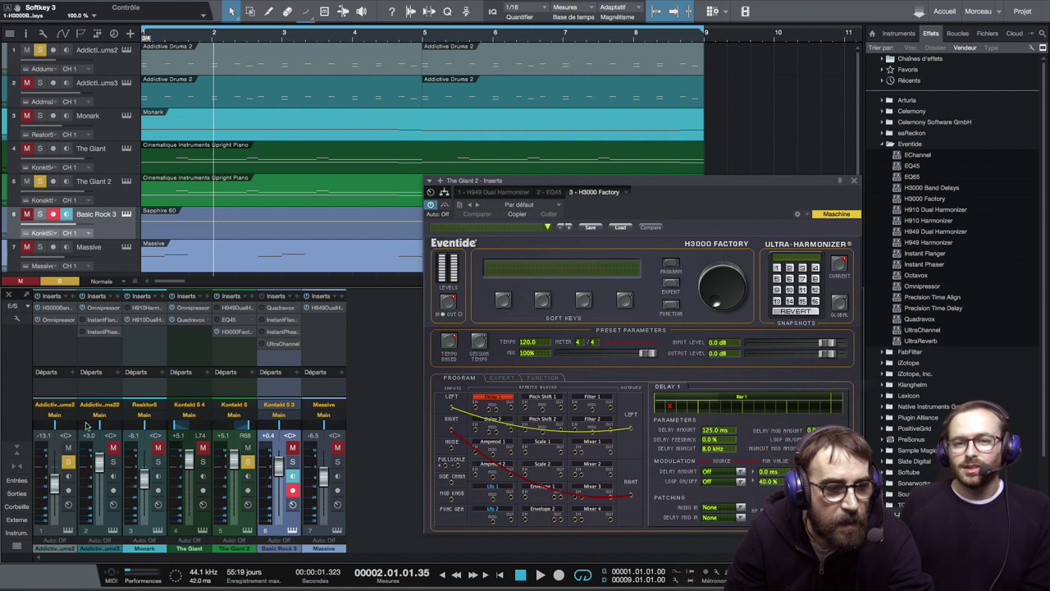
left_click(69, 462)
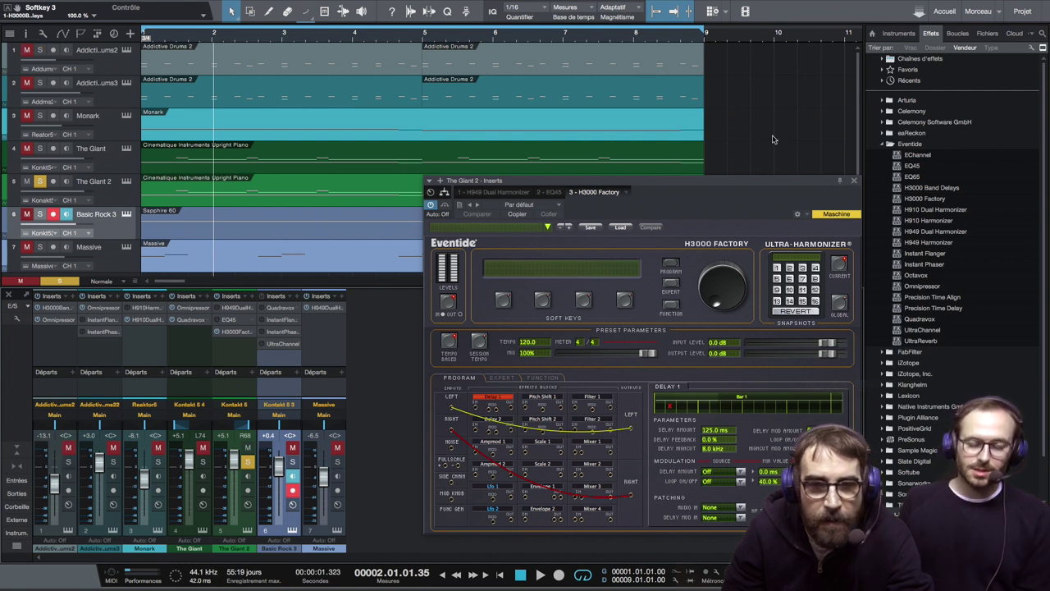
left_click_drag(725, 184, 693, 98)
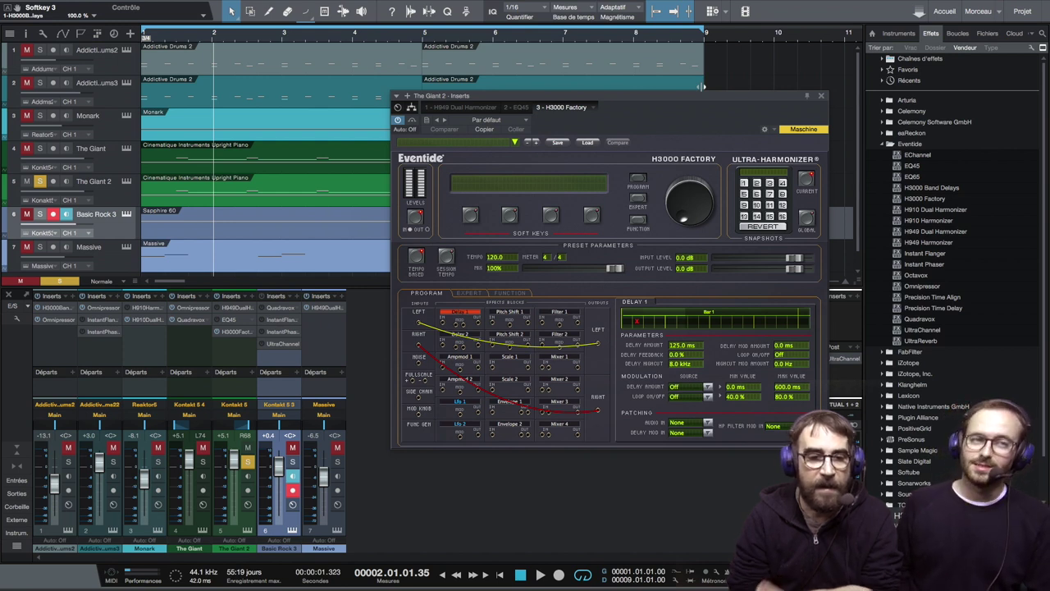
left_click_drag(695, 97, 653, 98)
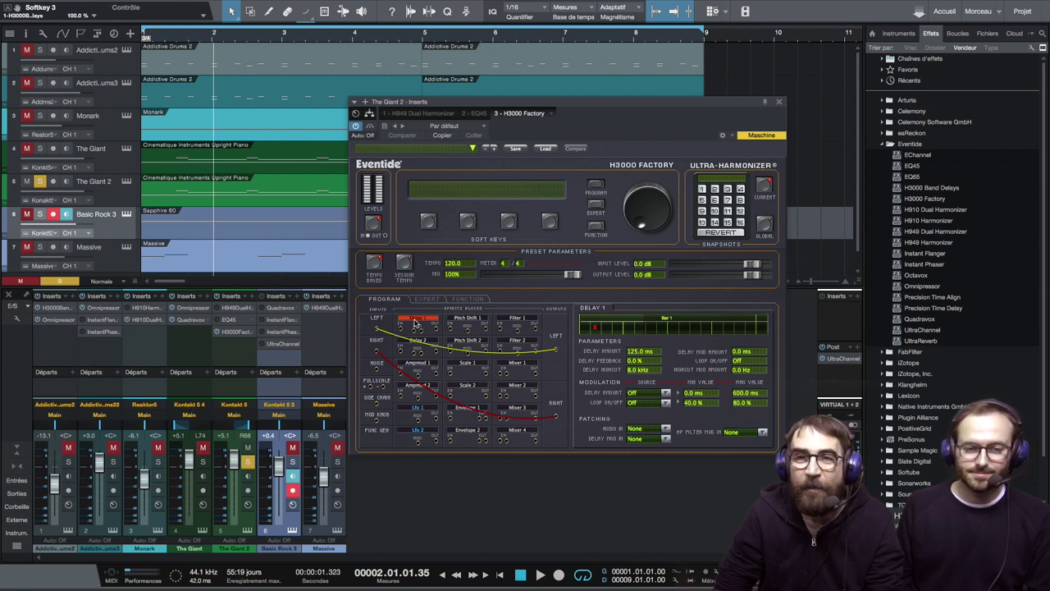
Examine the H3000 Factory's Pitch Shift 1 block and its Expert and Function pages, returning to the Program page.
left_click(471, 327)
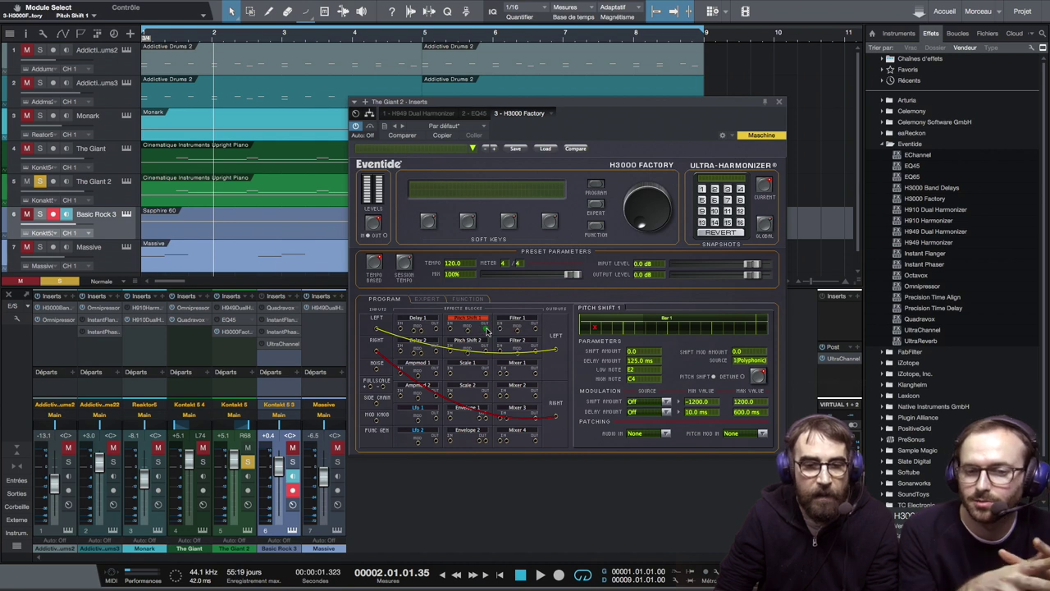
left_click(427, 299)
left_click(464, 299)
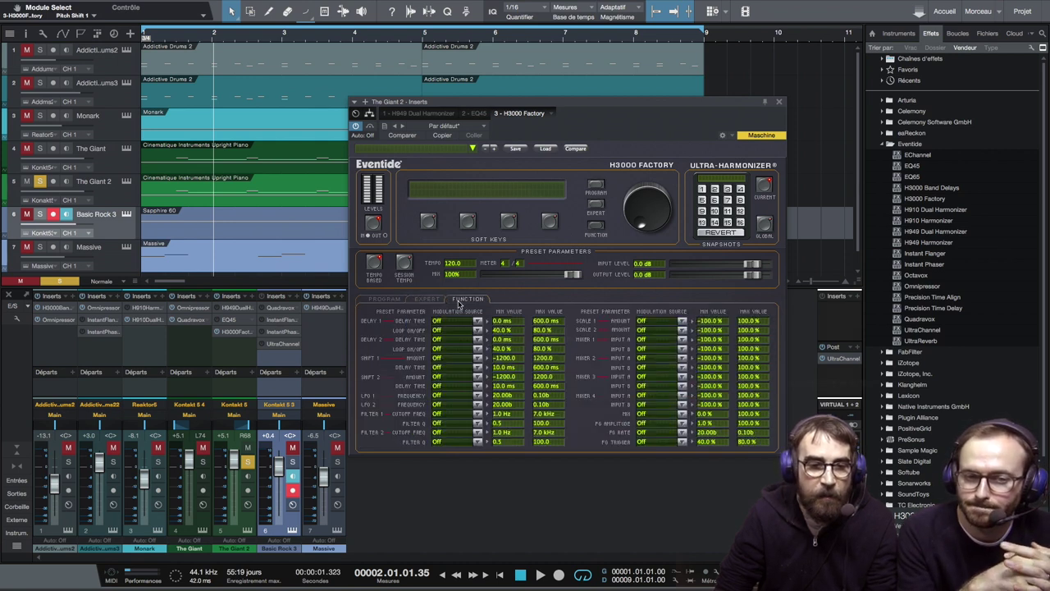
left_click(383, 300)
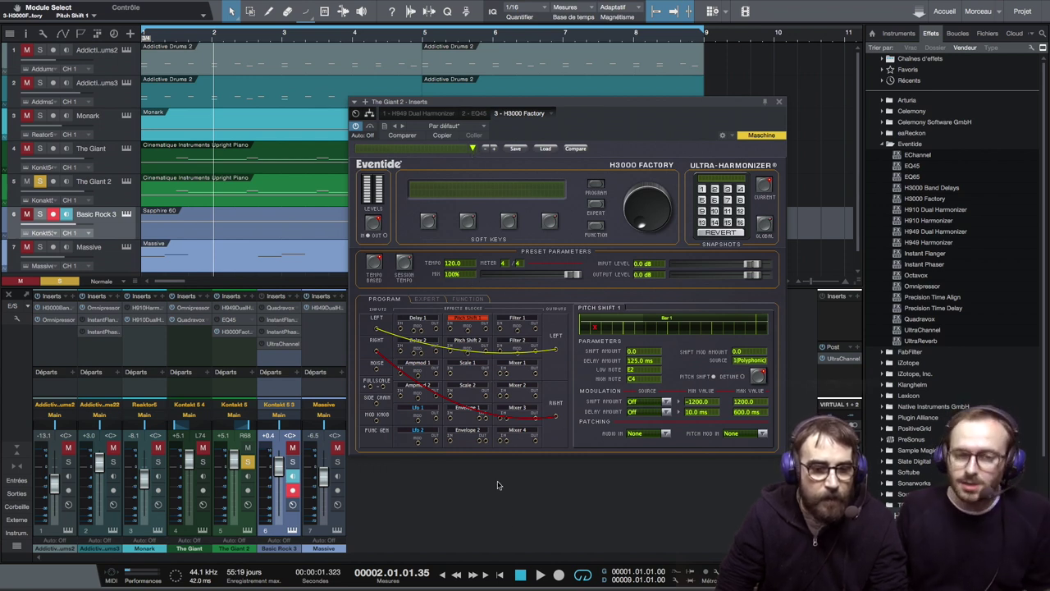
Play the song from the start and browse the H3000 Factory's H3000 Legacy and Vocals preset lists without loading a preset.
left_click(443, 575)
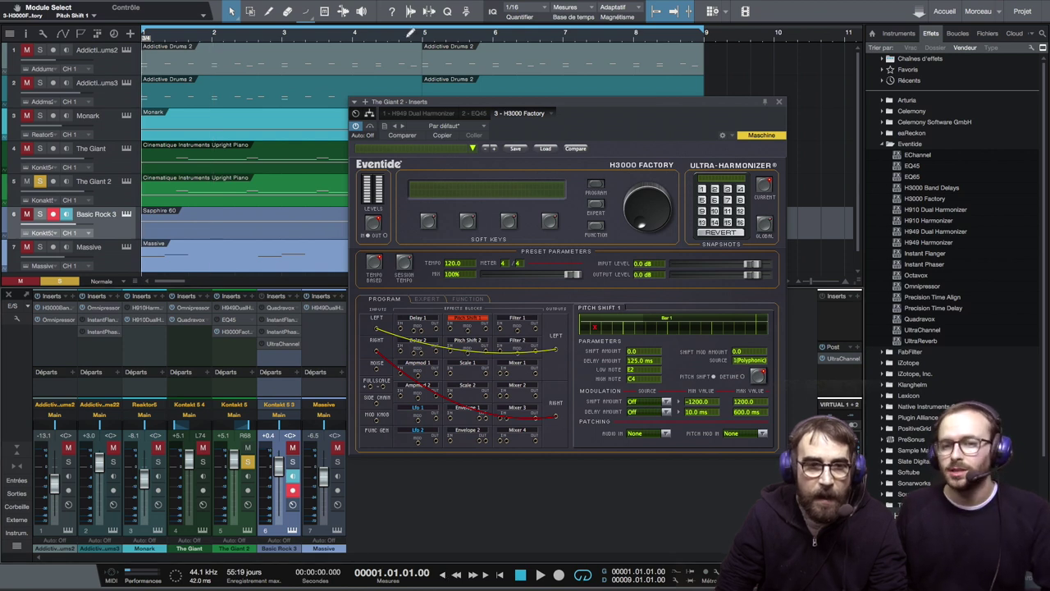
key("space")
left_click(473, 148)
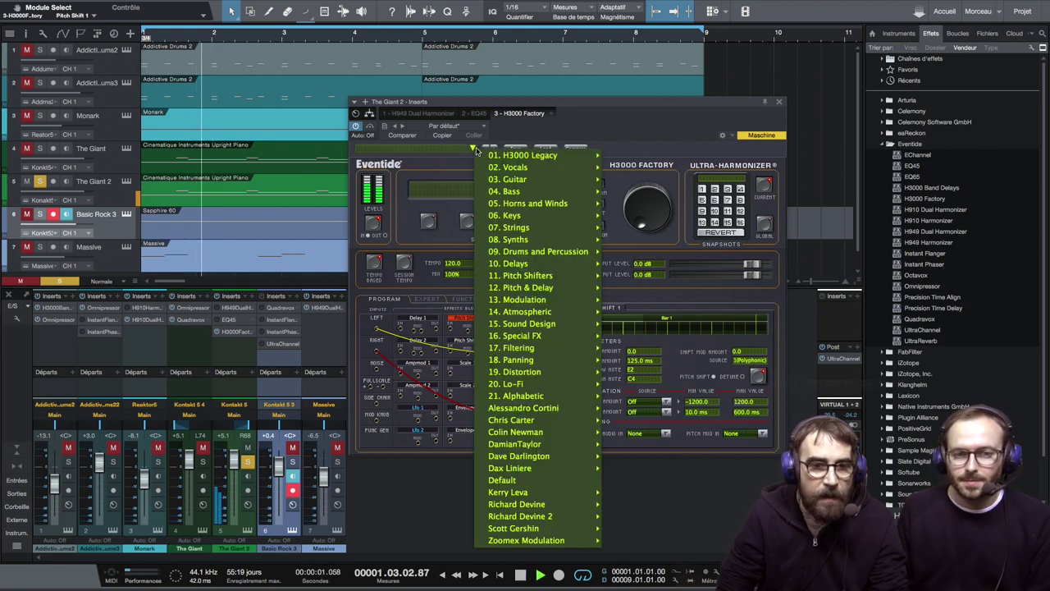
mouse_move(529, 155)
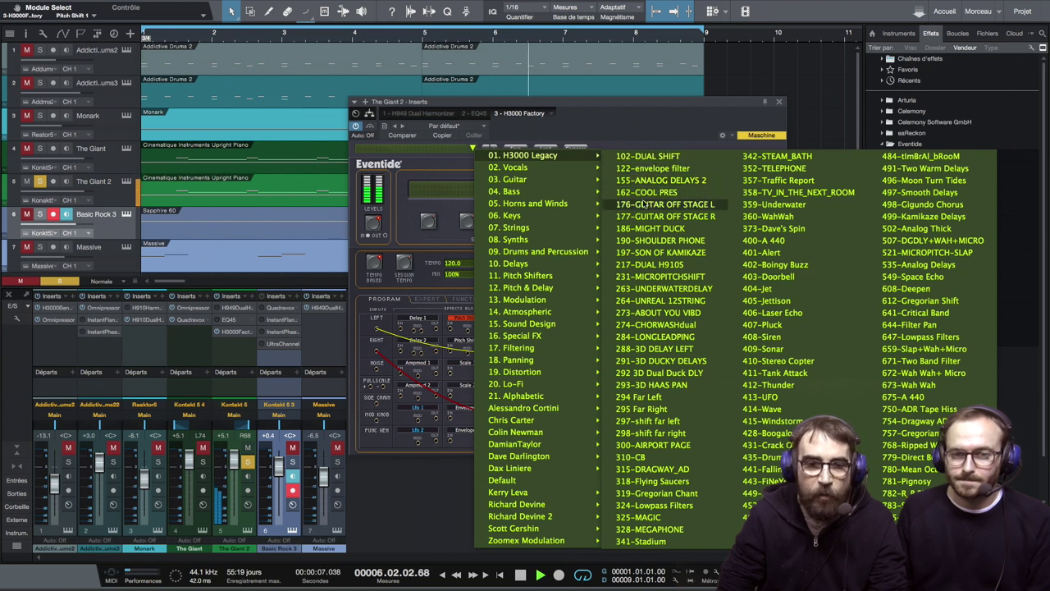
mouse_move(555, 173)
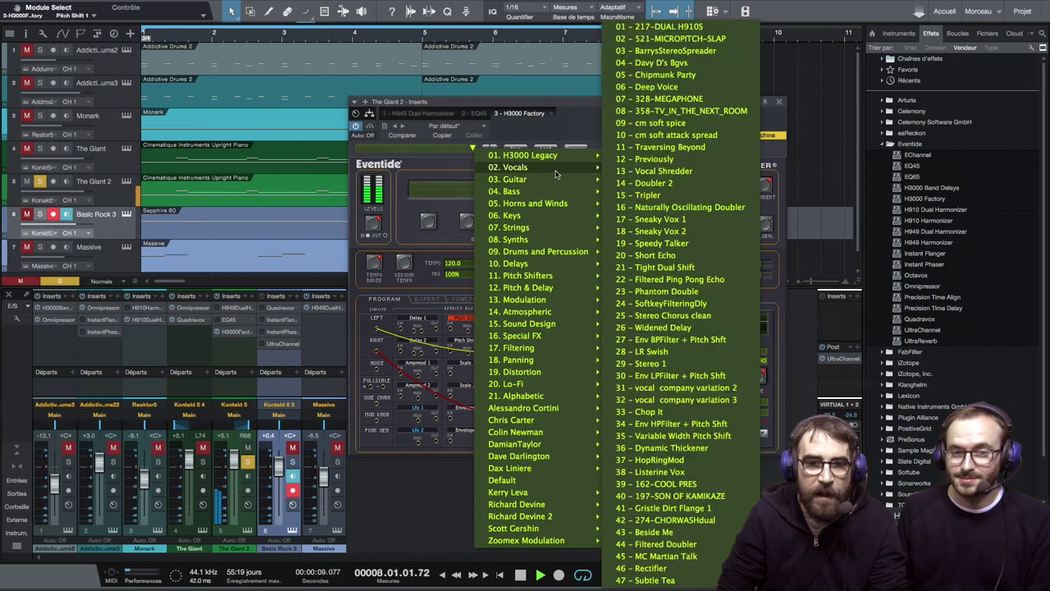
left_click(569, 109)
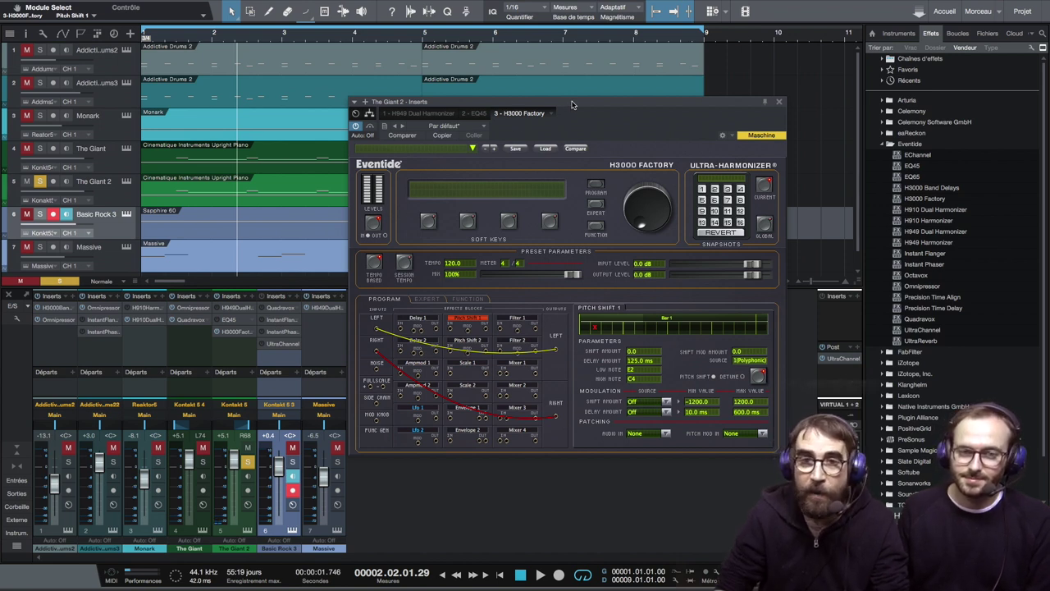
Load the H3000 Legacy preset 102-DUAL SHIFT in the H3000 Factory and play the song from the start.
left_click(472, 150)
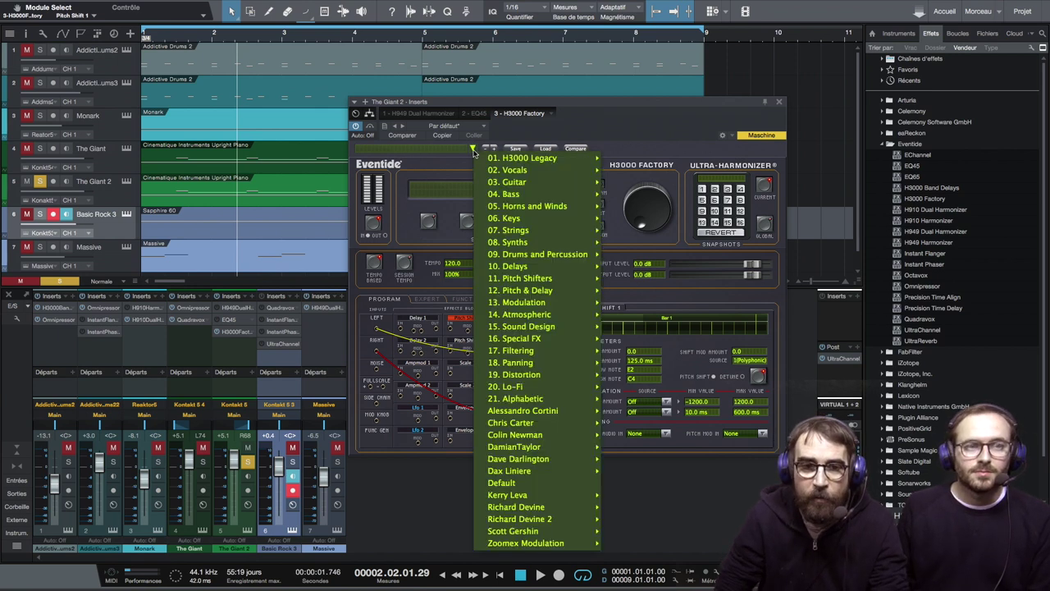
mouse_move(542, 159)
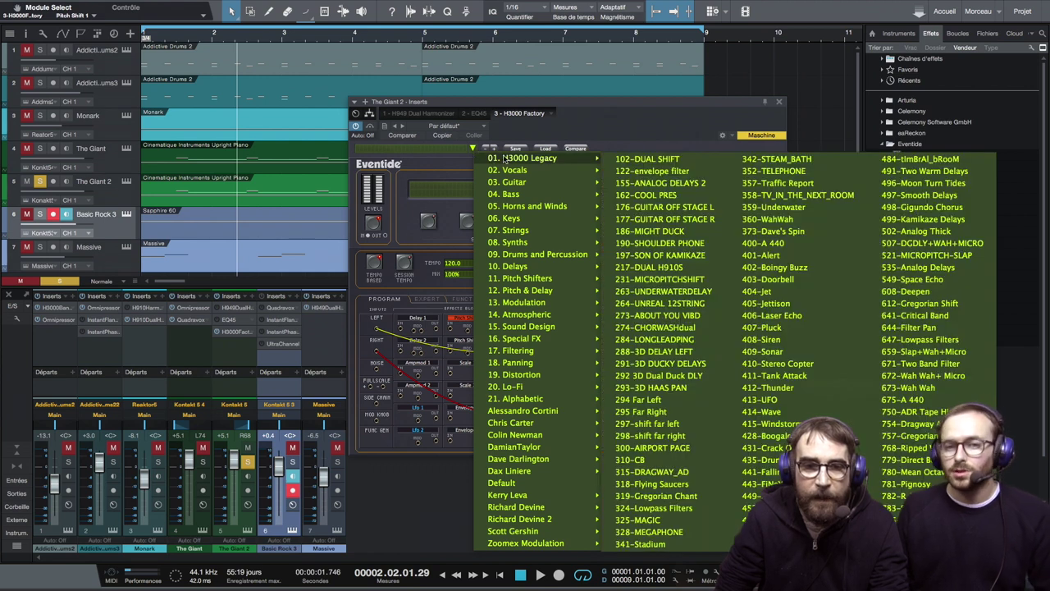
left_click(632, 160)
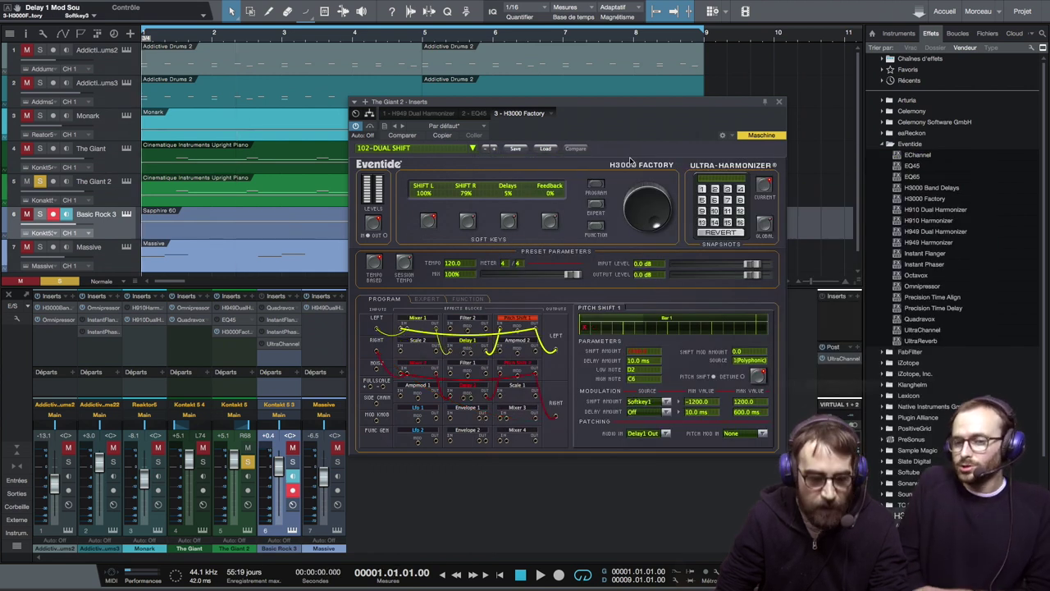
key("space")
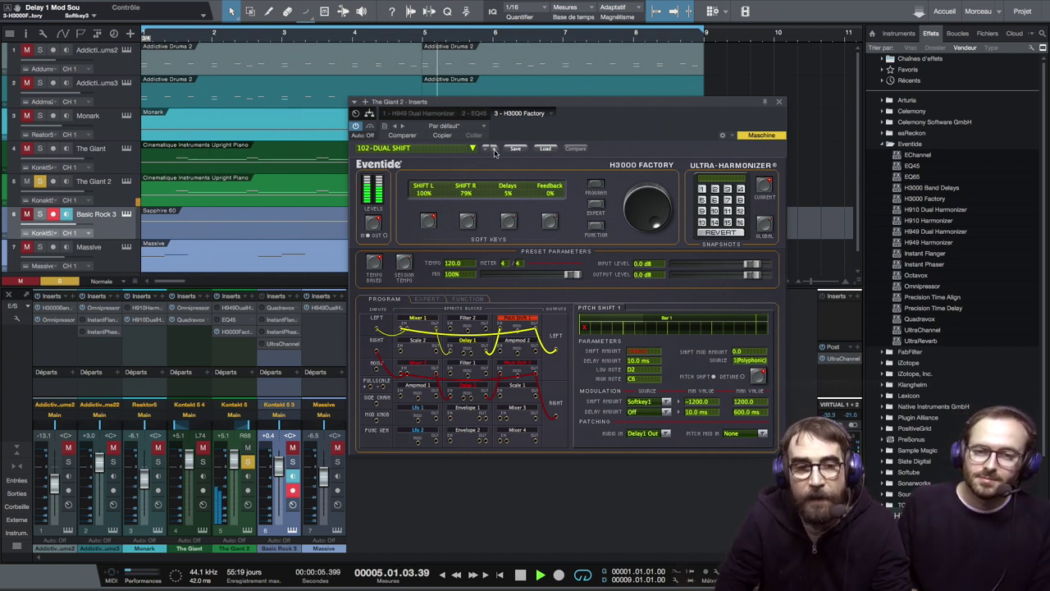
Audition the H3000 Factory's H3000 Legacy presets from 122-envelope filter through 197-SON OF KAMIKAZE on The Giant 2.
left_click(493, 150)
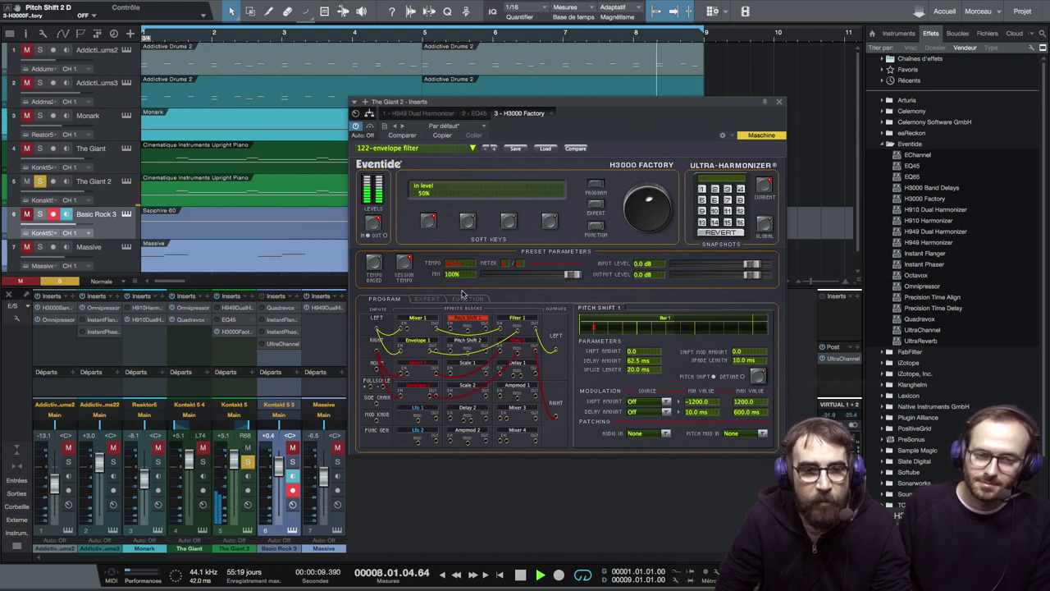
left_click(493, 149)
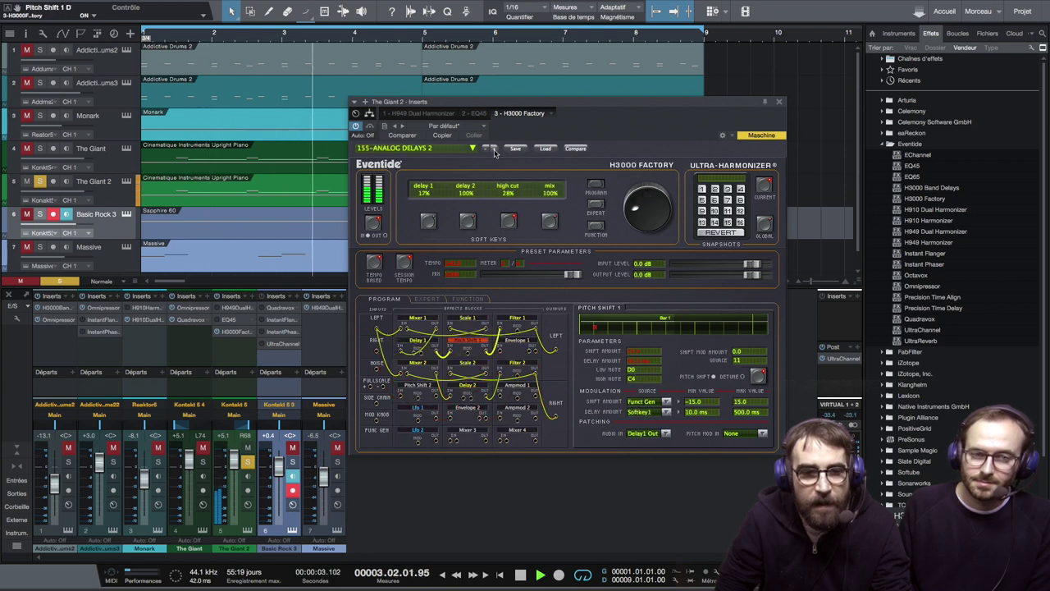
left_click(493, 149)
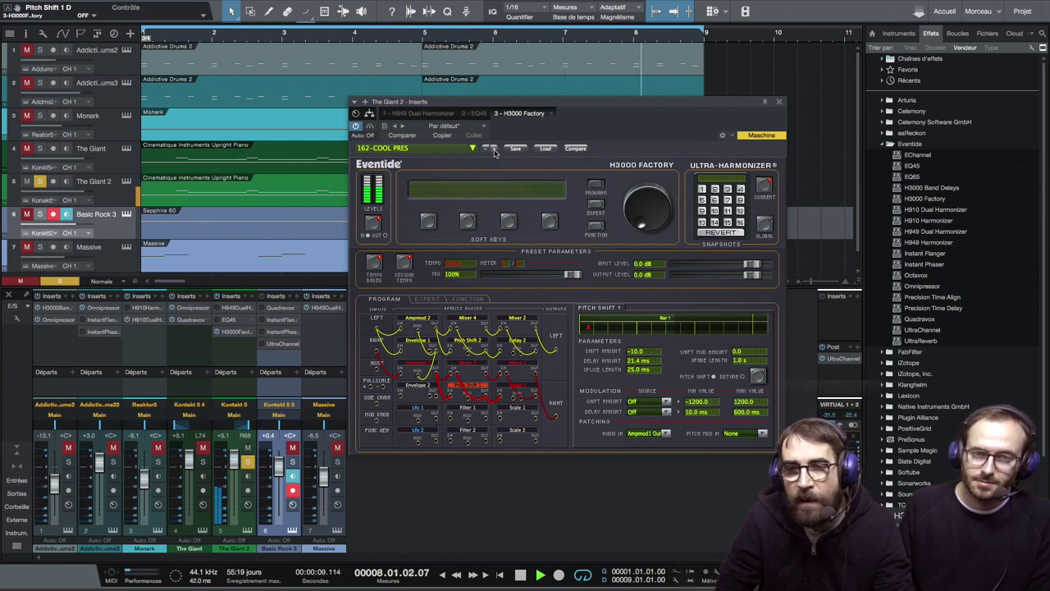
left_click(493, 150)
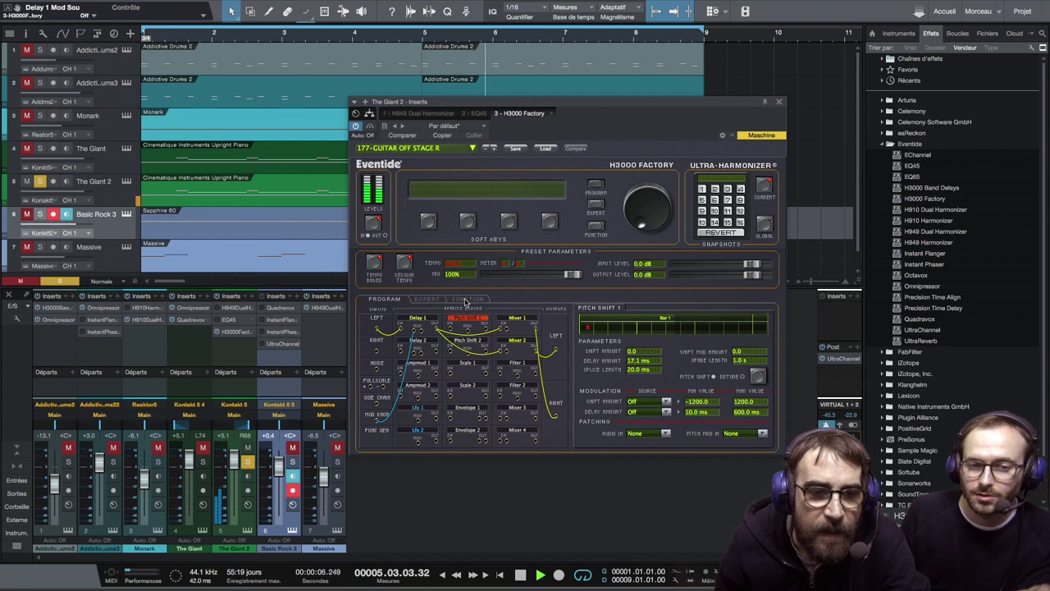
left_click(493, 150)
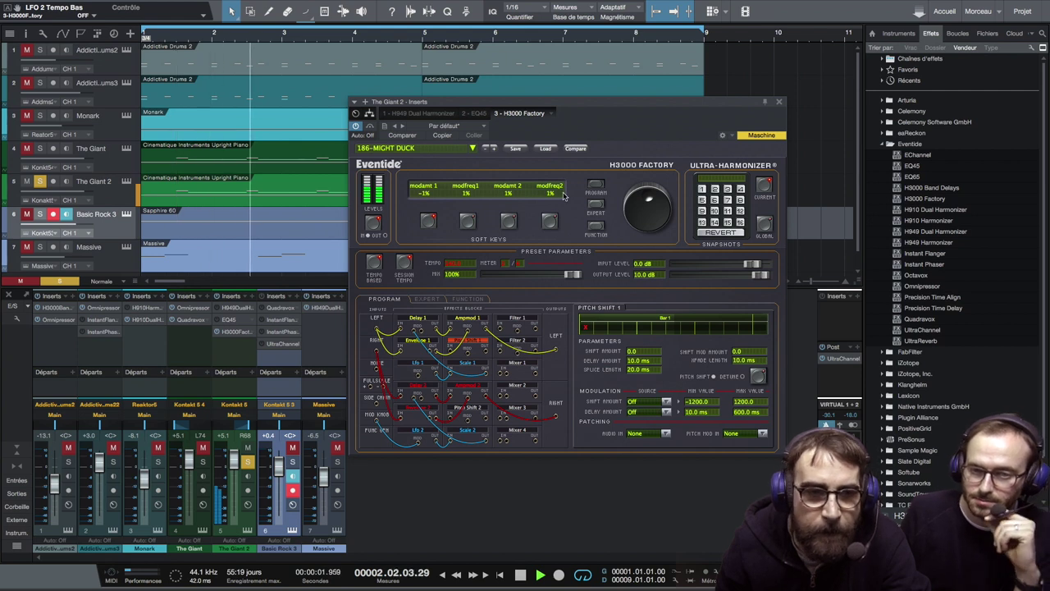
left_click(493, 149)
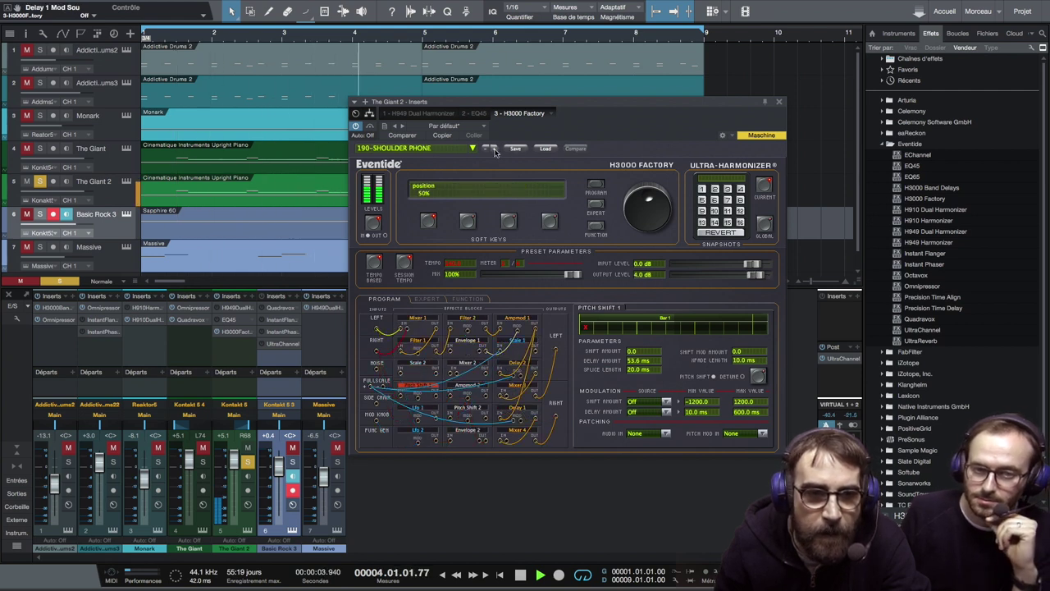
left_click(493, 150)
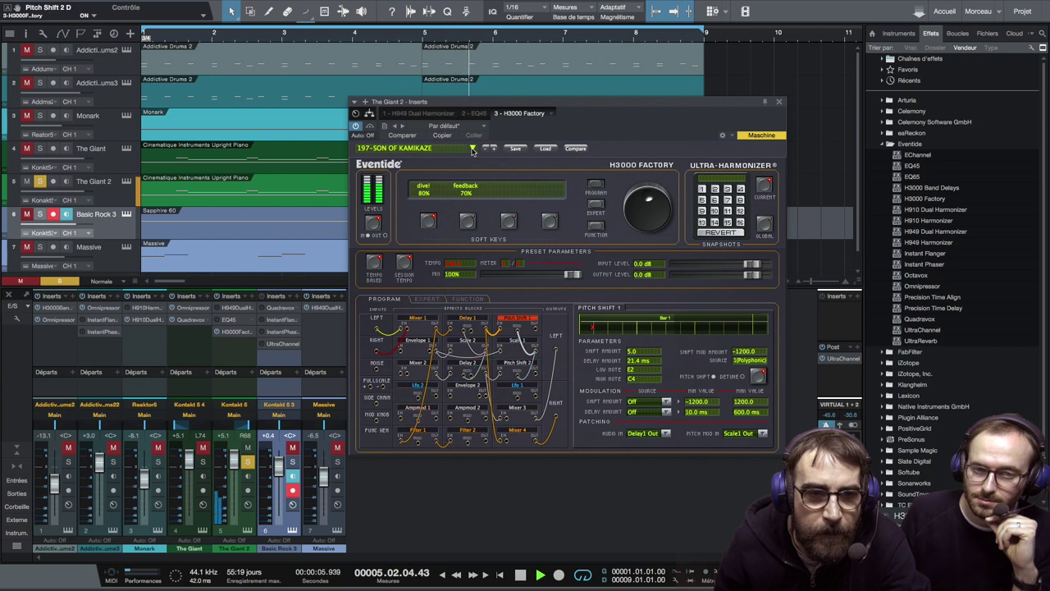
Audition the H3000 Factory's Special FX presets 01 - Aliens, 02 - Invertor and 03 - MC Champagne Glasses on The Giant 2.
left_click(472, 149)
mouse_move(533, 337)
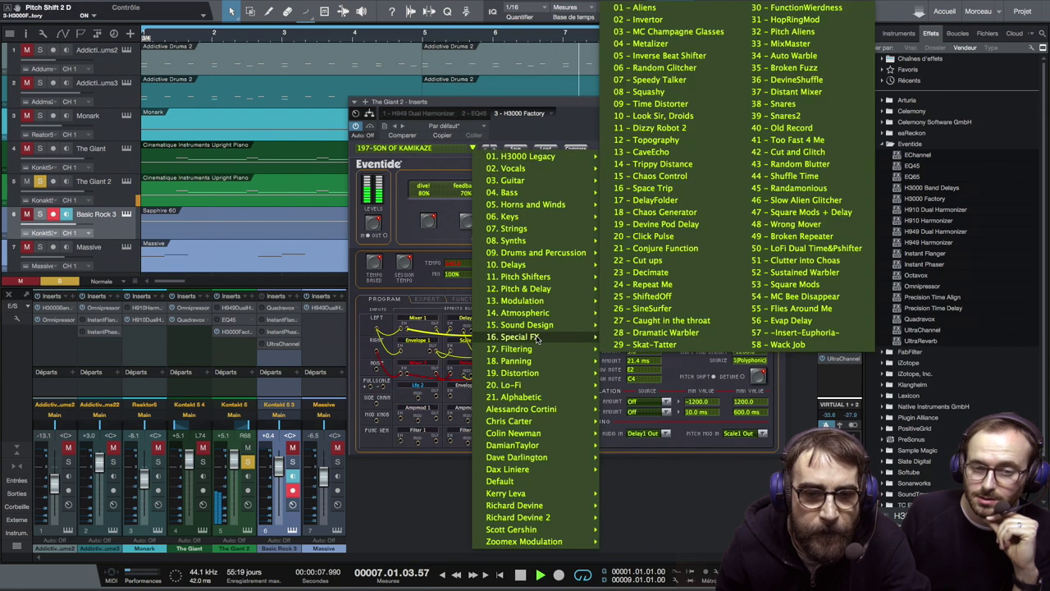
left_click(658, 9)
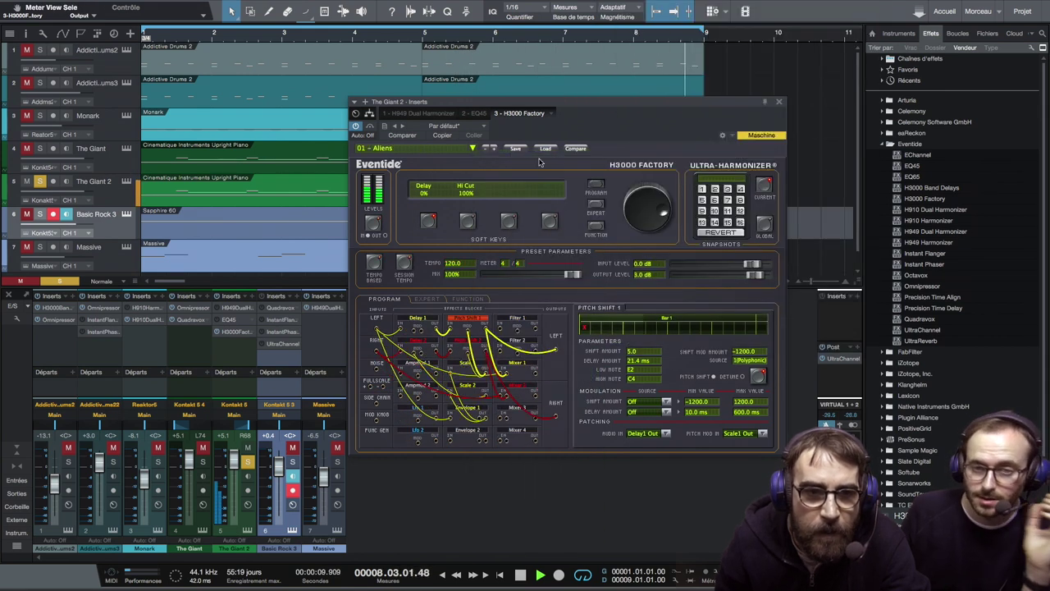
left_click(493, 150)
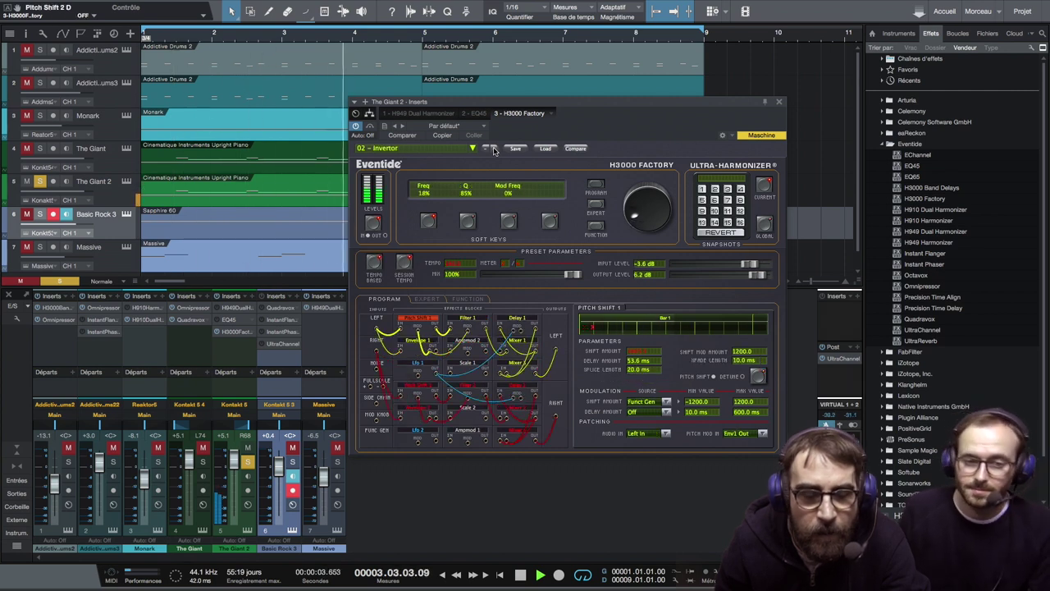
left_click(493, 150)
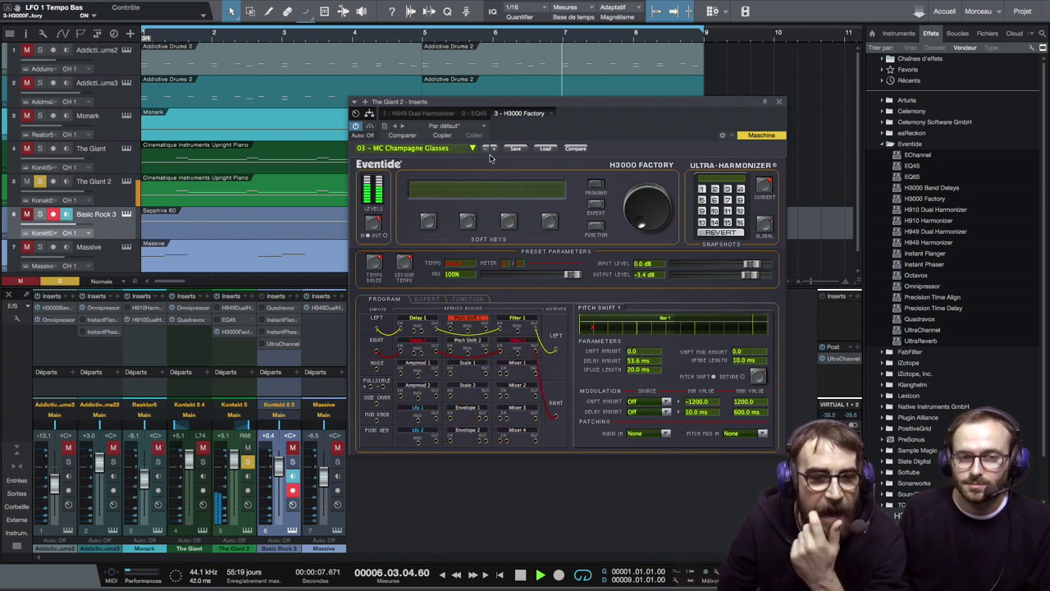
Review the H3000 Factory's Expert and Function pages and set the Delay 1 delay time's modulation source to Funct Gen.
left_click(429, 299)
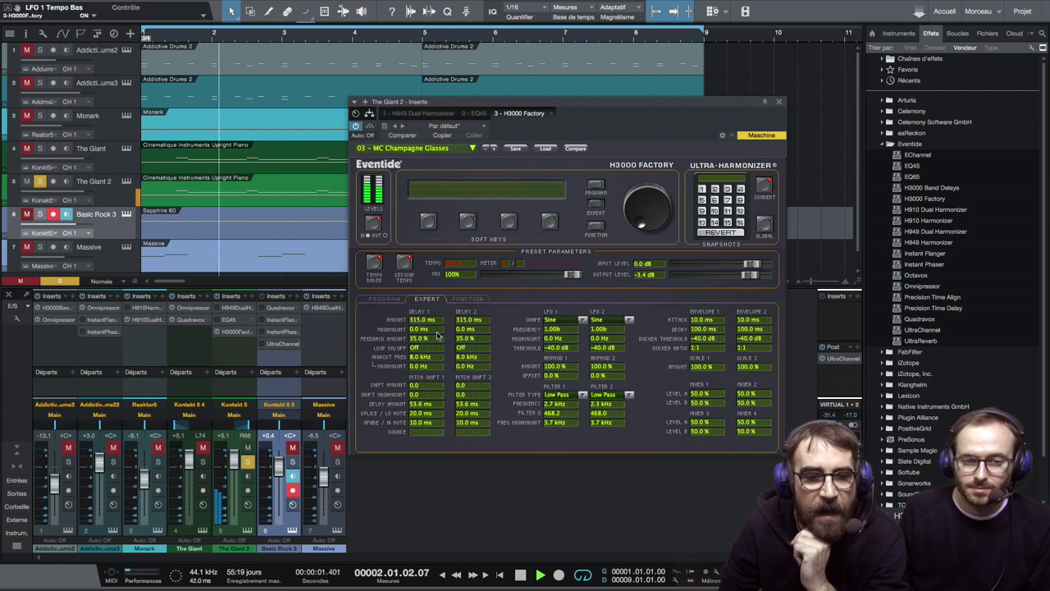
left_click(386, 299)
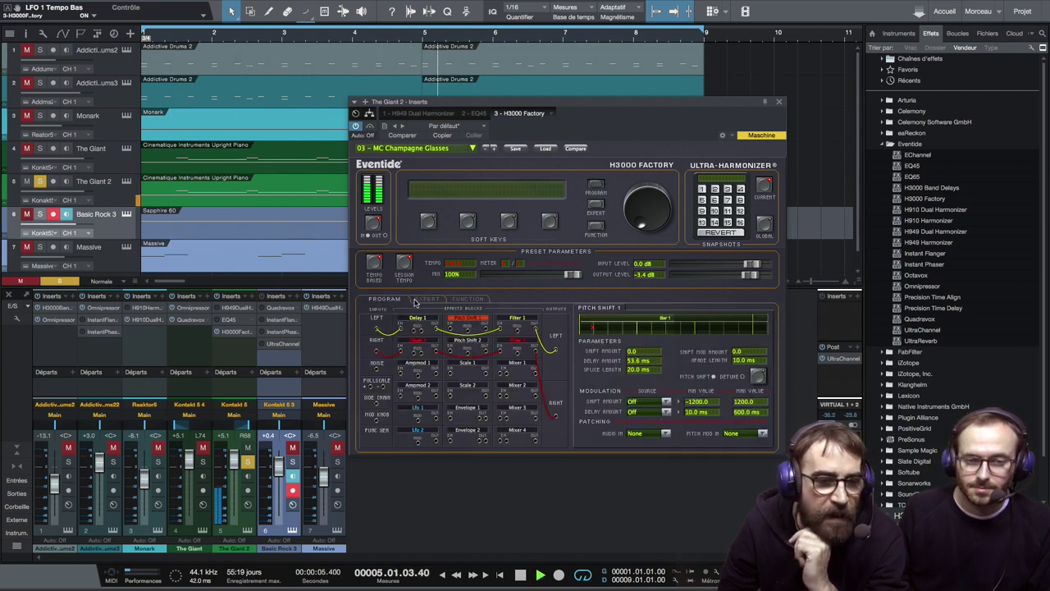
left_click(426, 300)
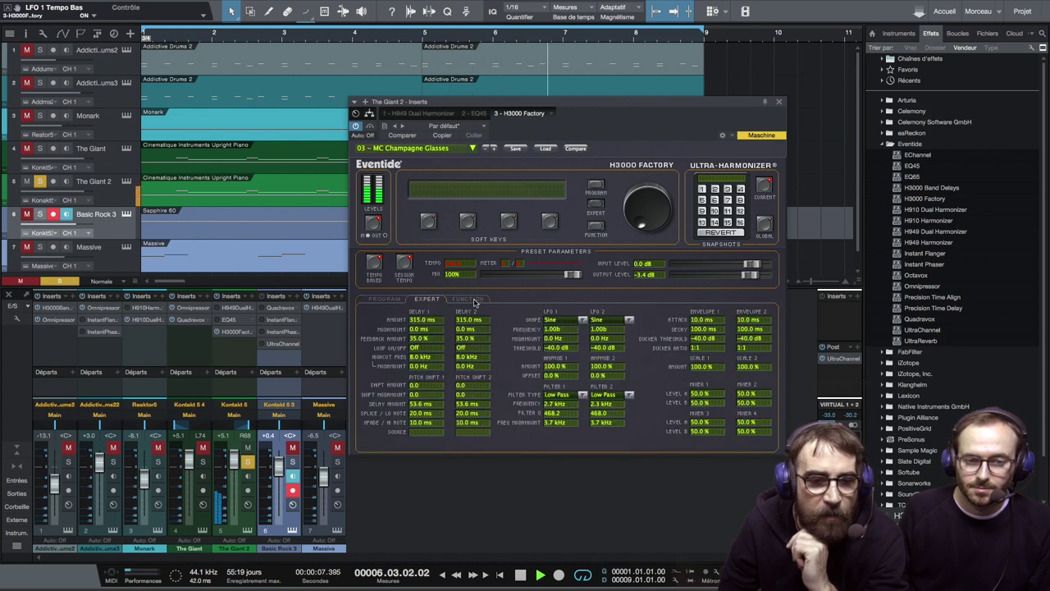
left_click(469, 299)
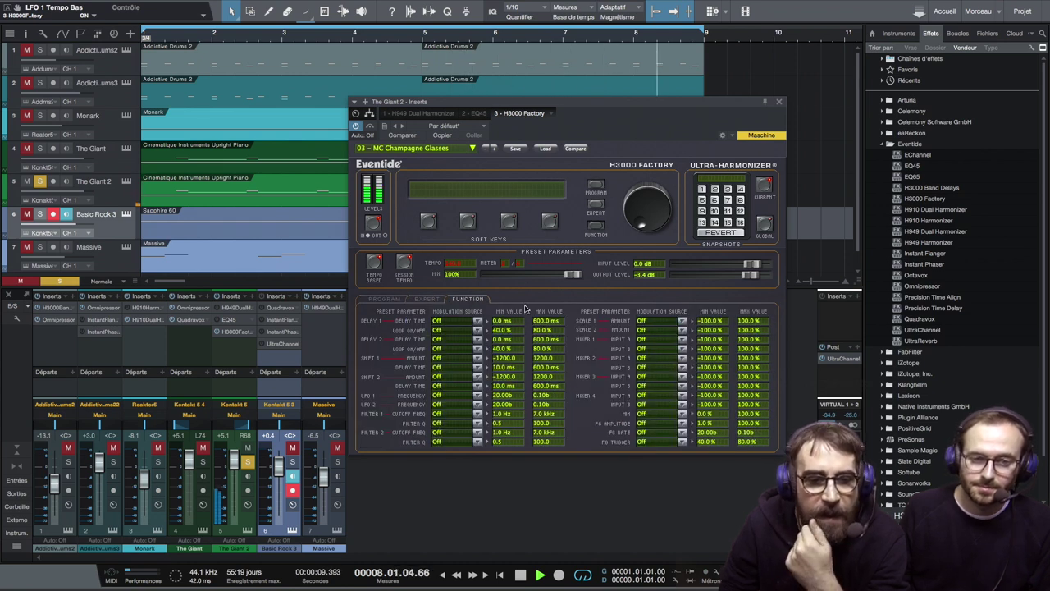
left_click(479, 322)
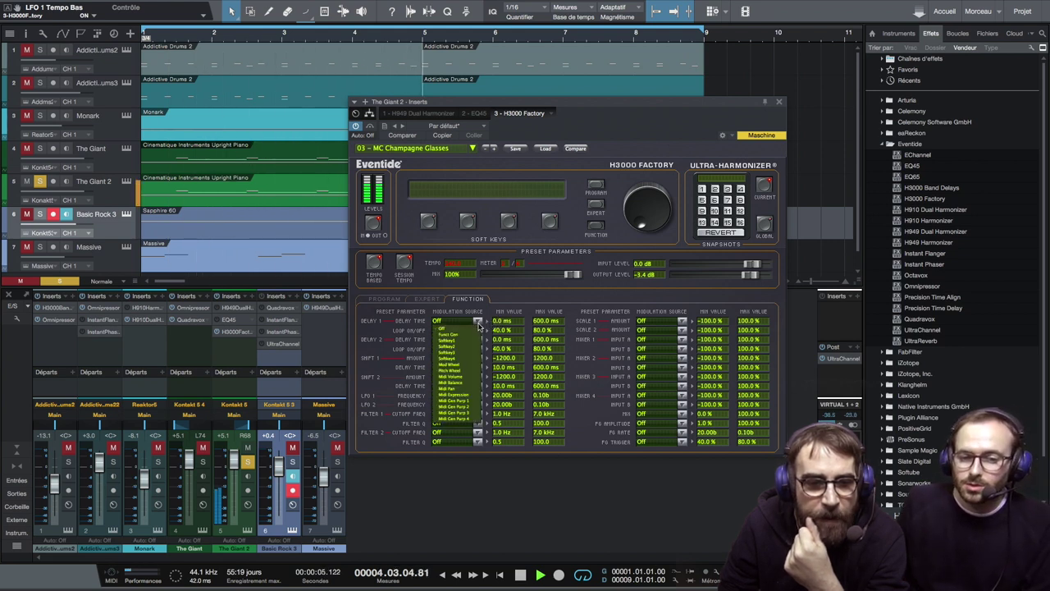
left_click(474, 334)
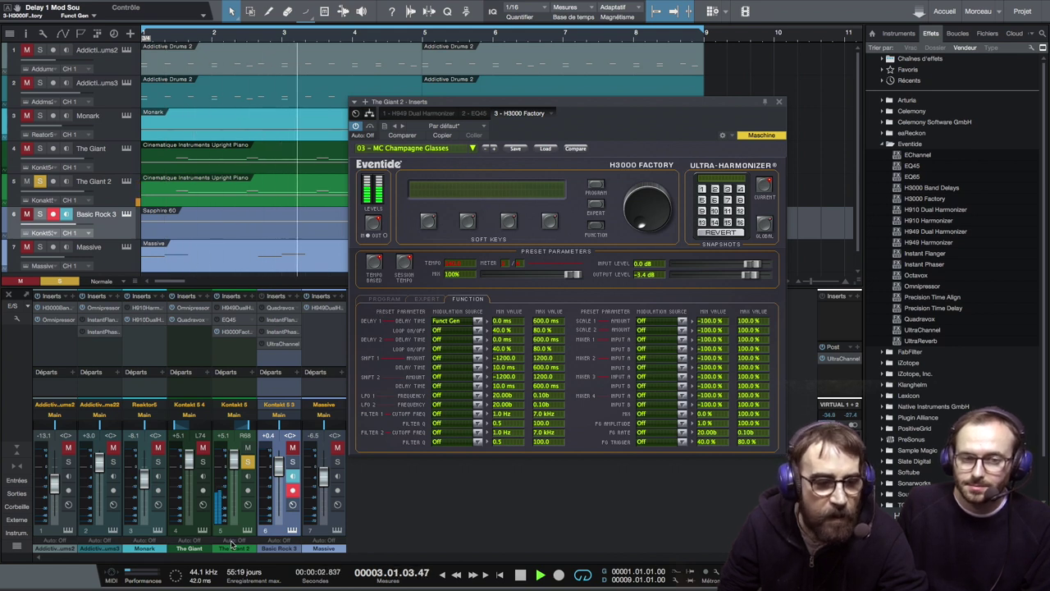
Solo the first Addictive Drums 2 channel instead of The Giant 2, restart playback and open its H3000 Band Delays insert.
left_click(520, 575)
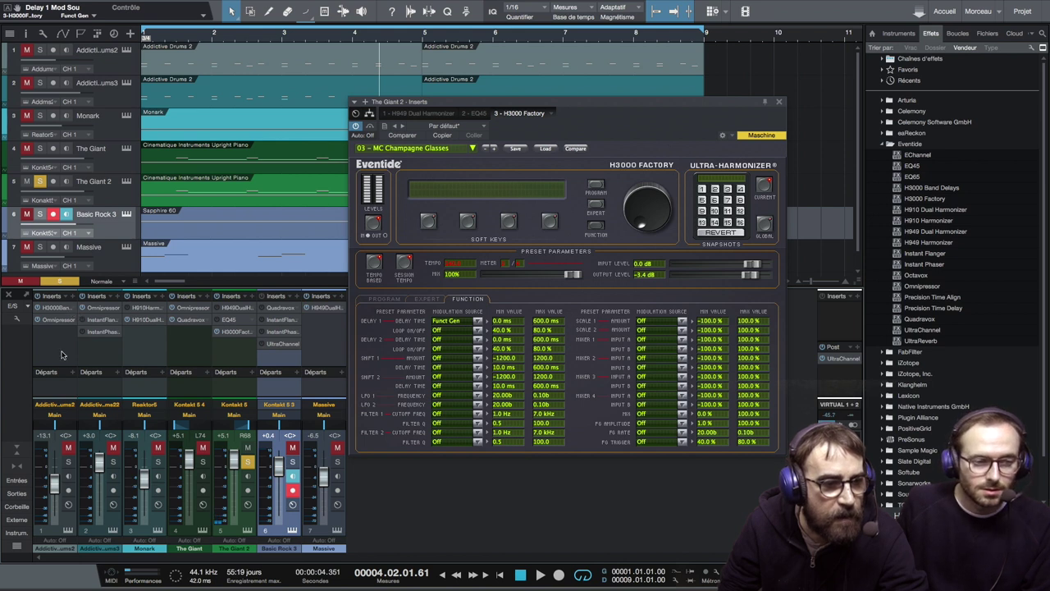
left_click(247, 462)
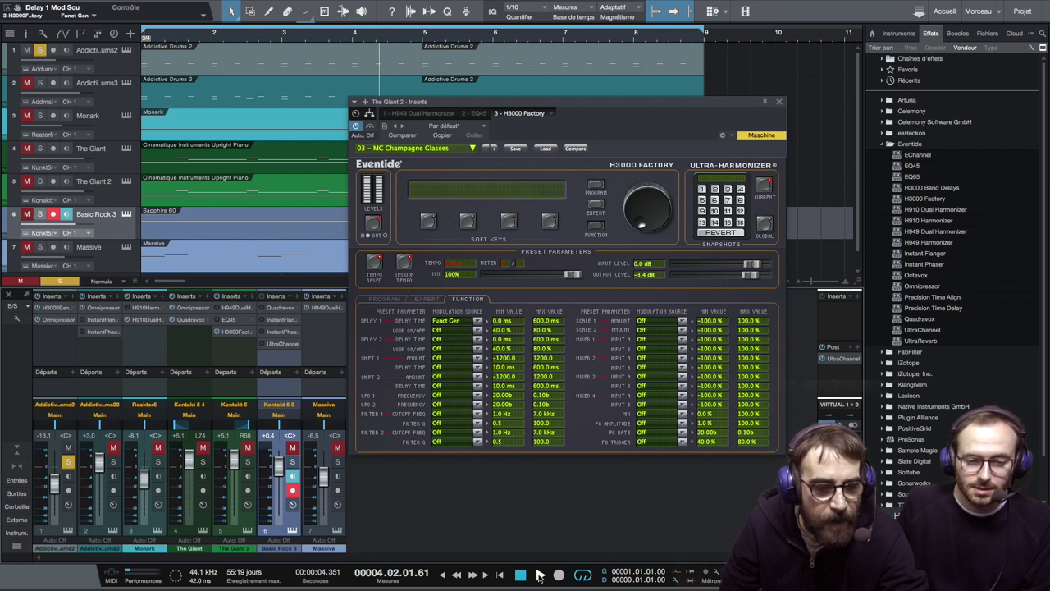
left_click(539, 575)
left_click(59, 310)
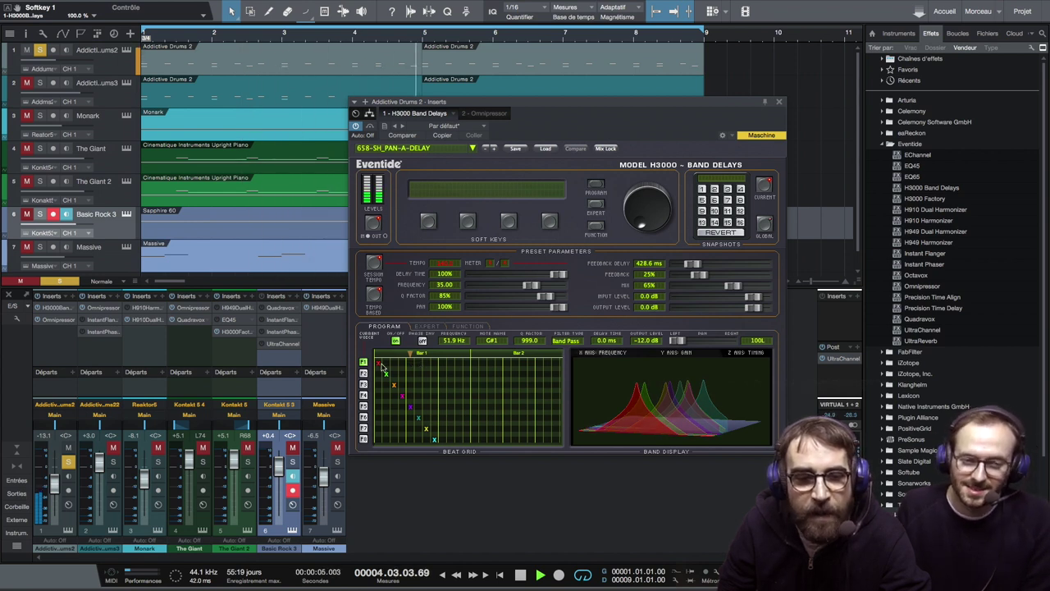
In the Band Delays beat grid, move voice F1 to 535.7 ms, F3 to 0.0 ms and F7 to 214.3 ms, stopping playback meanwhile.
left_click_drag(377, 363, 378, 389)
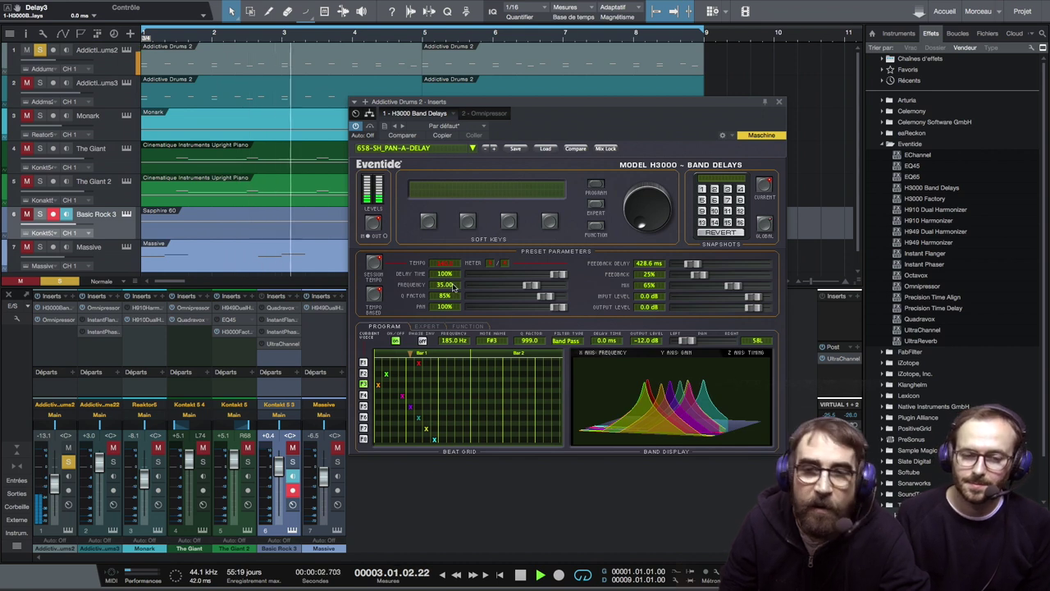
left_click(520, 573)
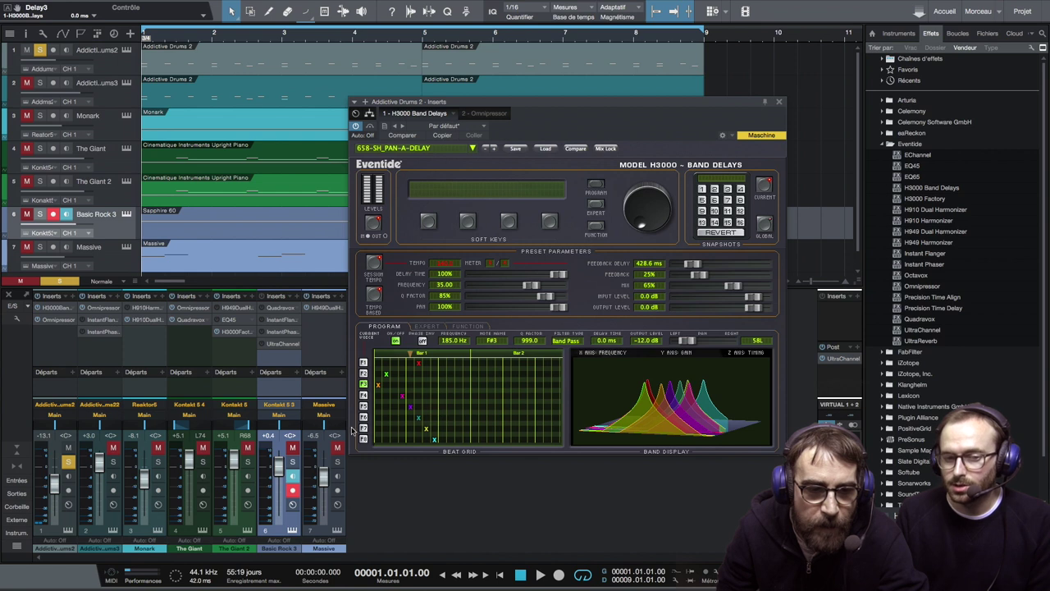
mouse_move(400, 433)
left_mouse_down()
mouse_move(442, 432)
mouse_move(409, 433)
left_mouse_up()
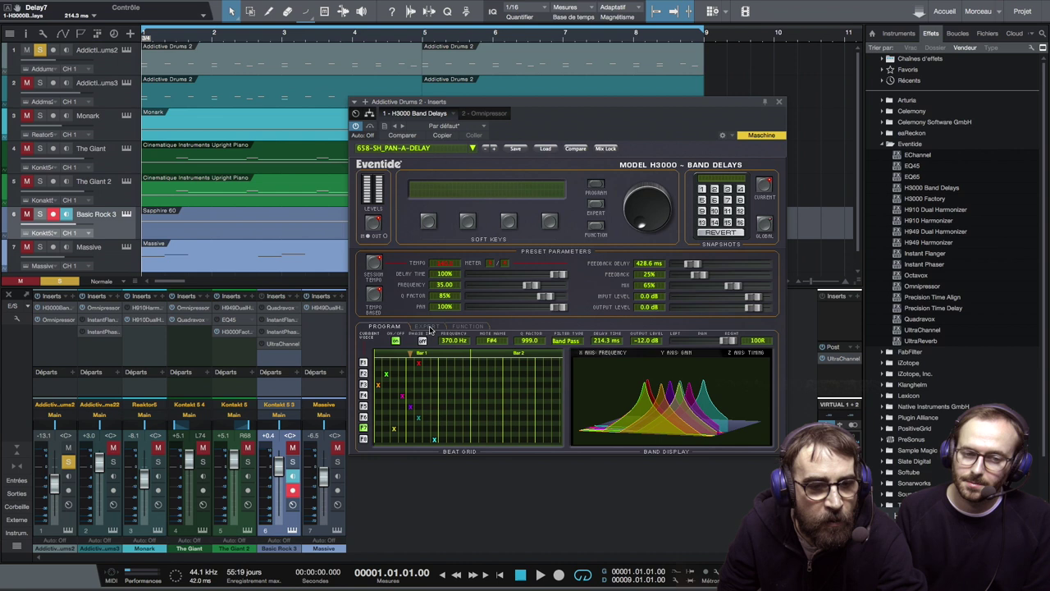
View the Band Delays' Expert and Function pages, start playback and lower the soloed drum channel's volume to -22.4 dB.
left_click(427, 327)
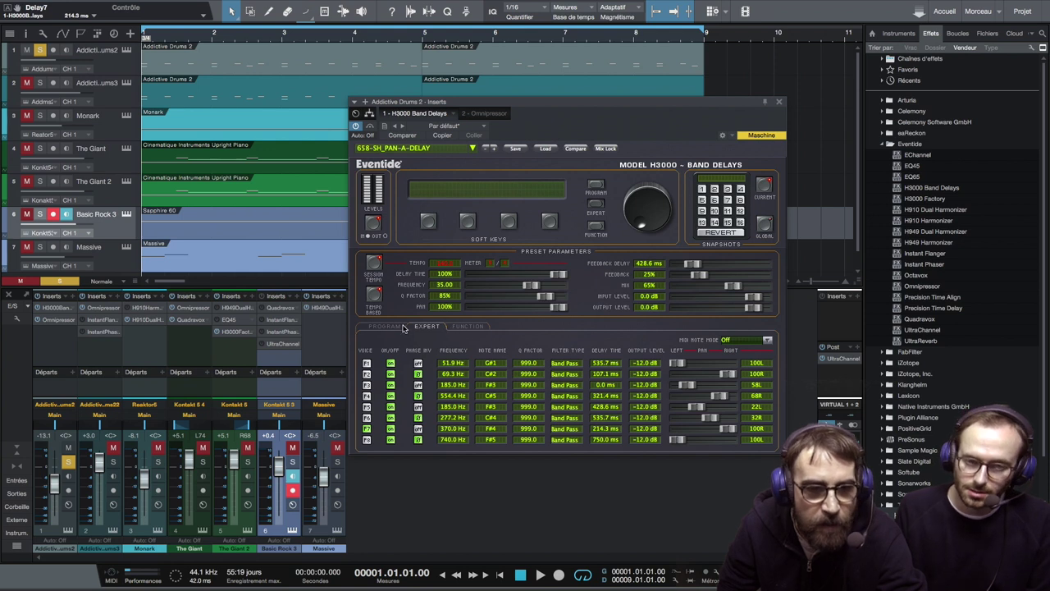
left_click(469, 326)
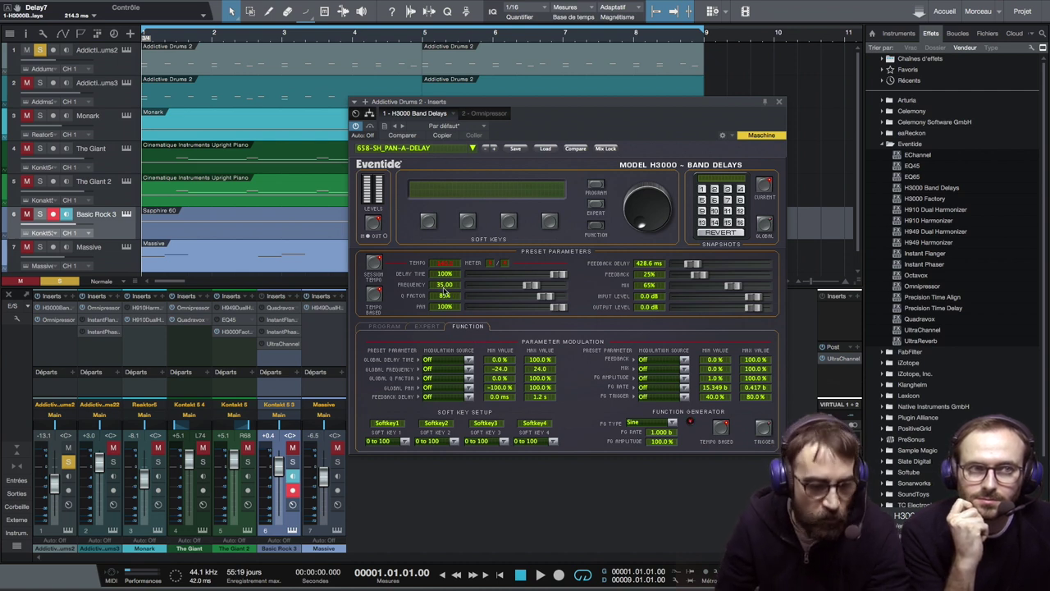
key("space")
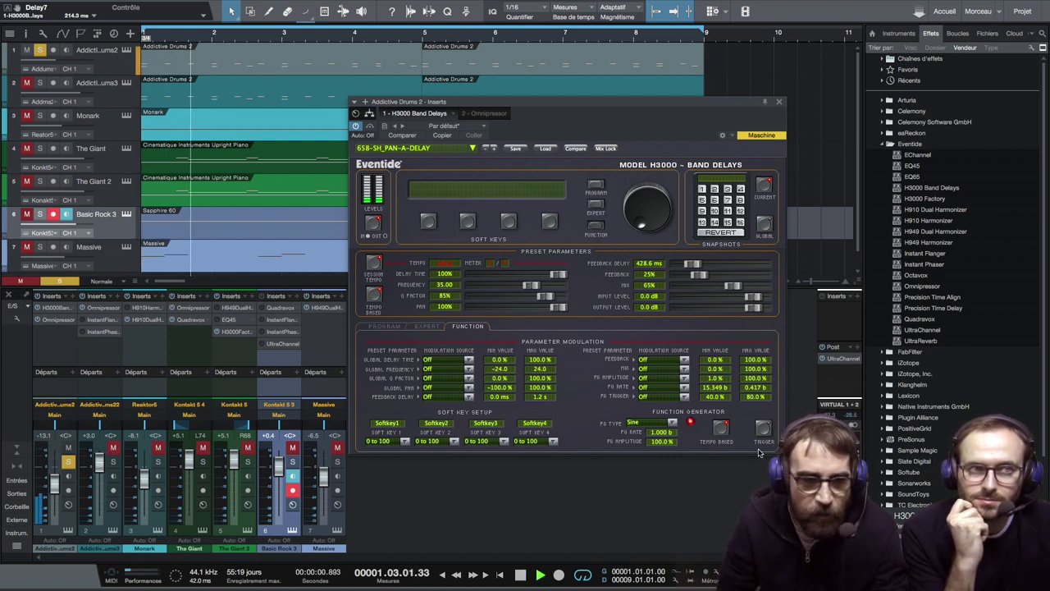
left_click_drag(54, 481, 55, 494)
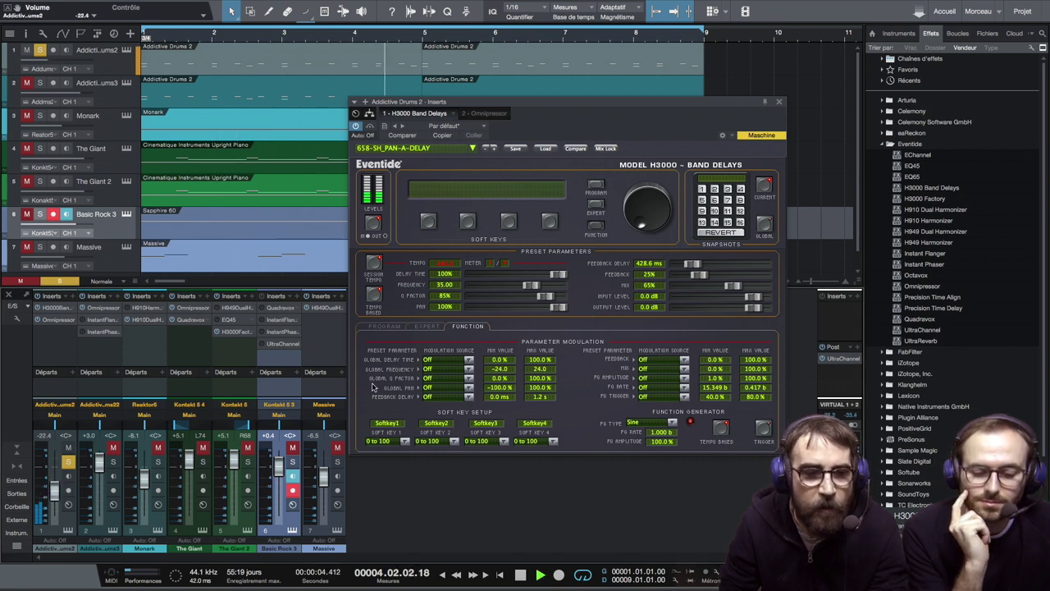
Modulate the Band Delays' global delay time with Funct Gen, with a minimum of 14.5% and a maximum of 94.2%.
left_click(468, 360)
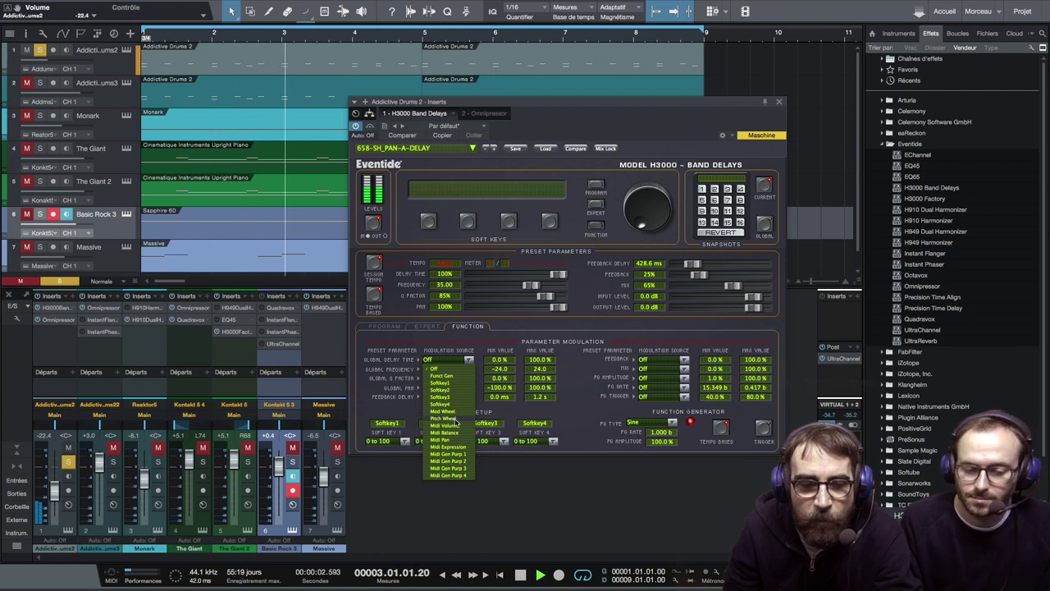
left_click(457, 377)
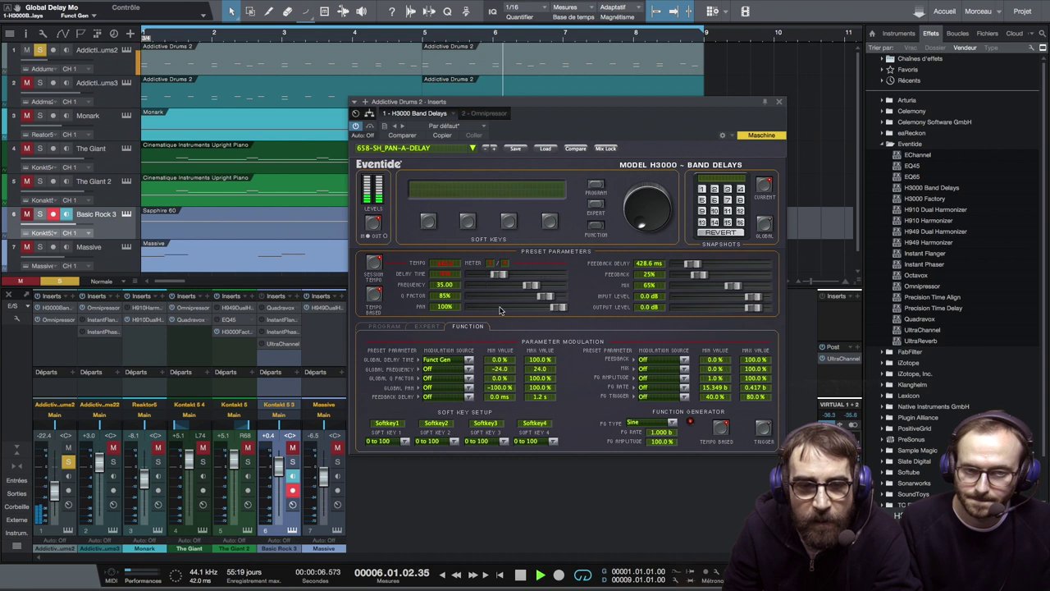
left_click_drag(504, 359, 498, 346)
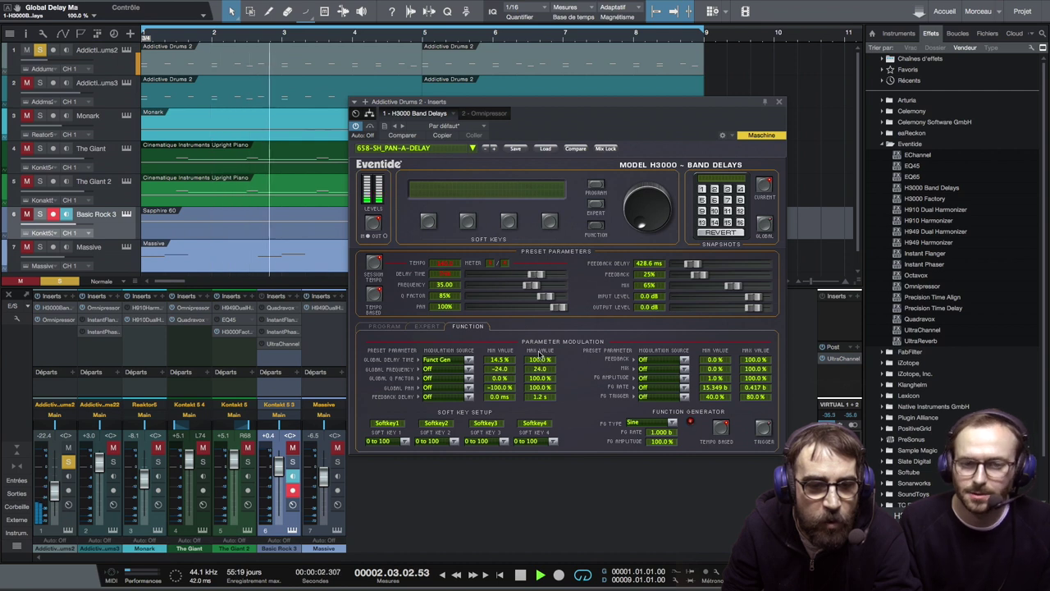
left_click_drag(541, 362, 539, 369)
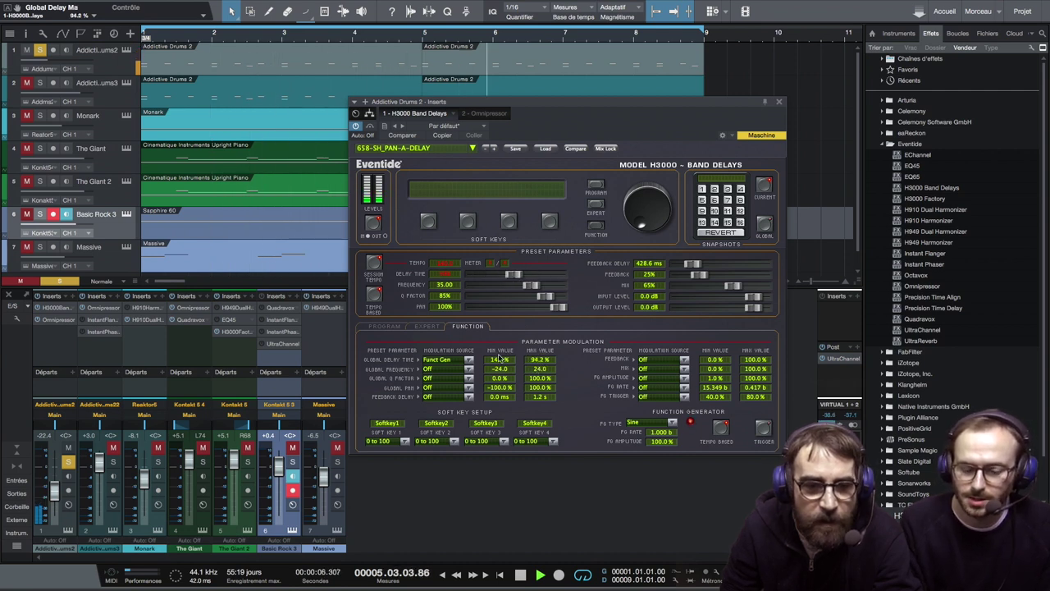
Set the function generator type to Ramp and assign Funct Gen as modulation source for the feedback and global frequency.
left_click(672, 423)
left_click(660, 432)
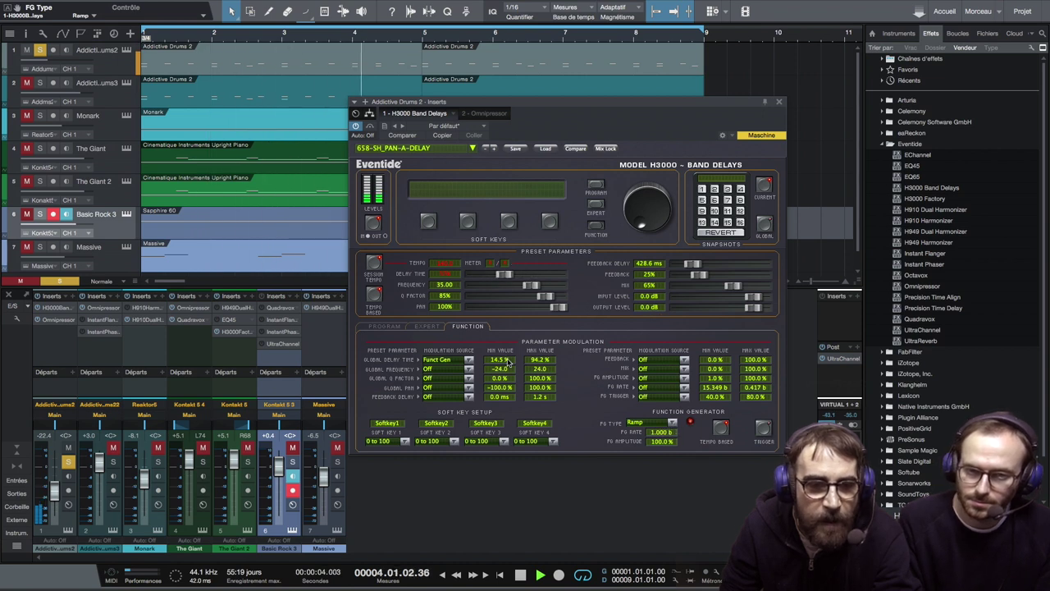
left_click(685, 361)
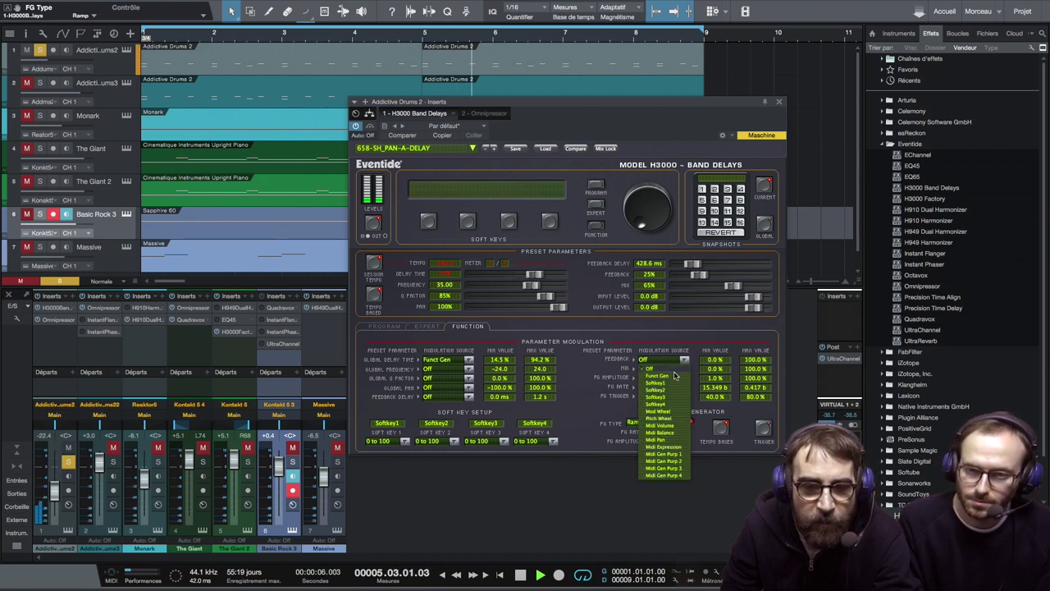
left_click(669, 373)
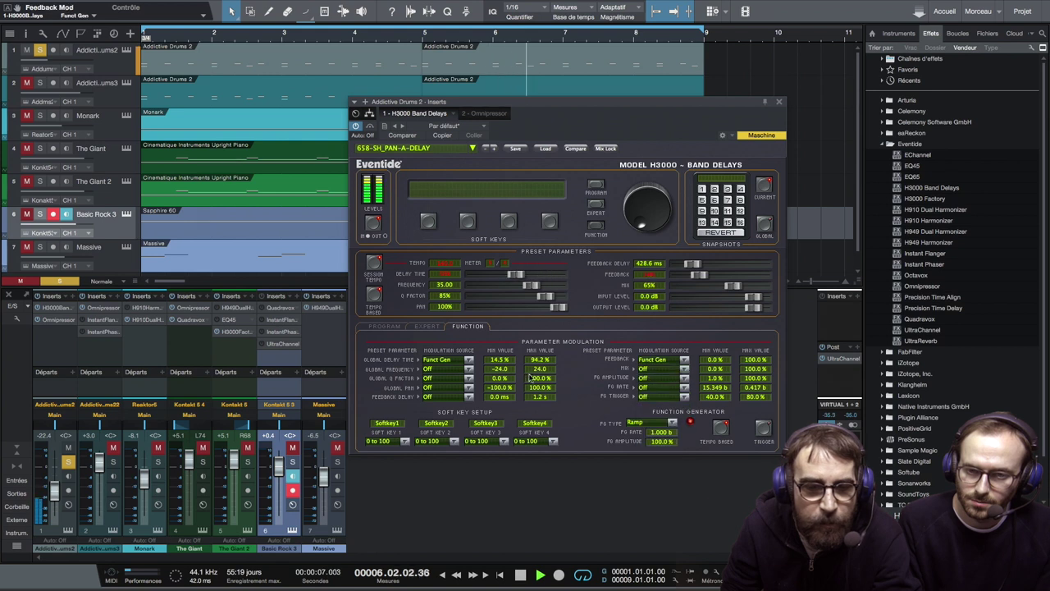
left_click(468, 369)
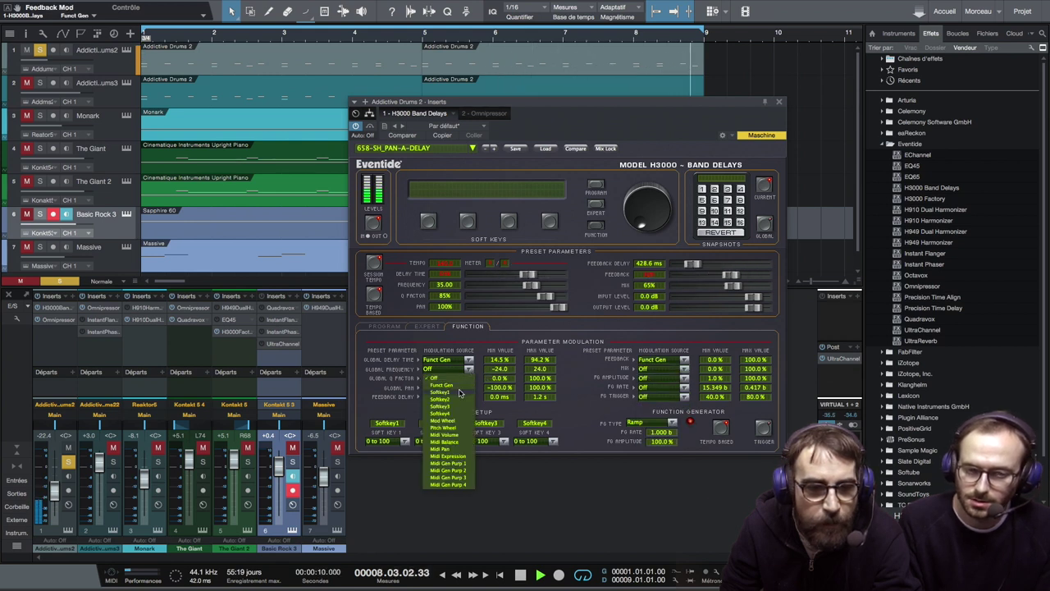
left_click(458, 385)
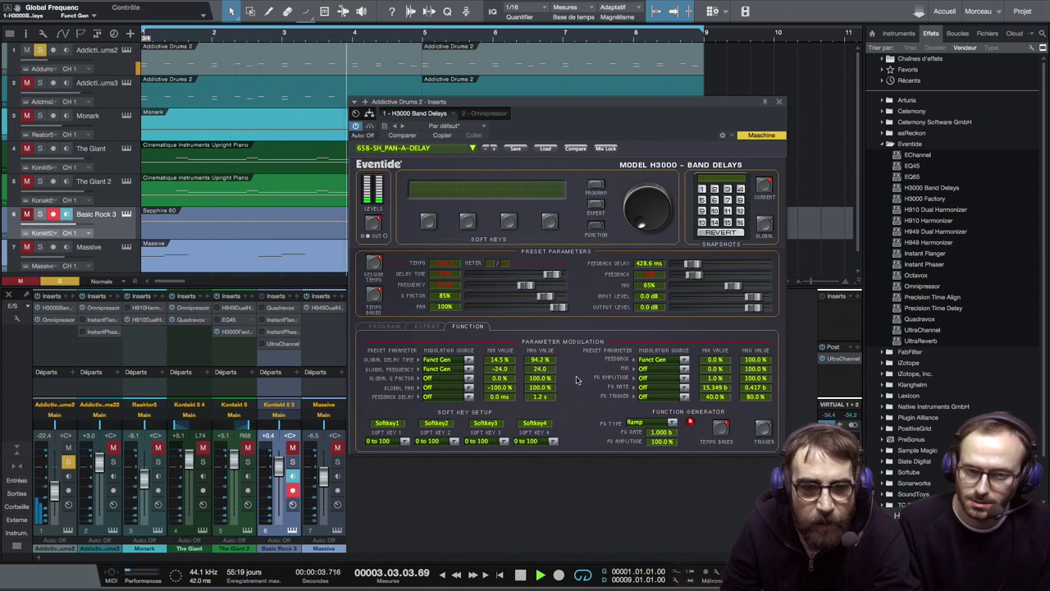
Switch the function generator type to Triangle, stop playback, and change the type to Peak and finally Sample & Hold.
left_click(672, 423)
left_click(658, 446)
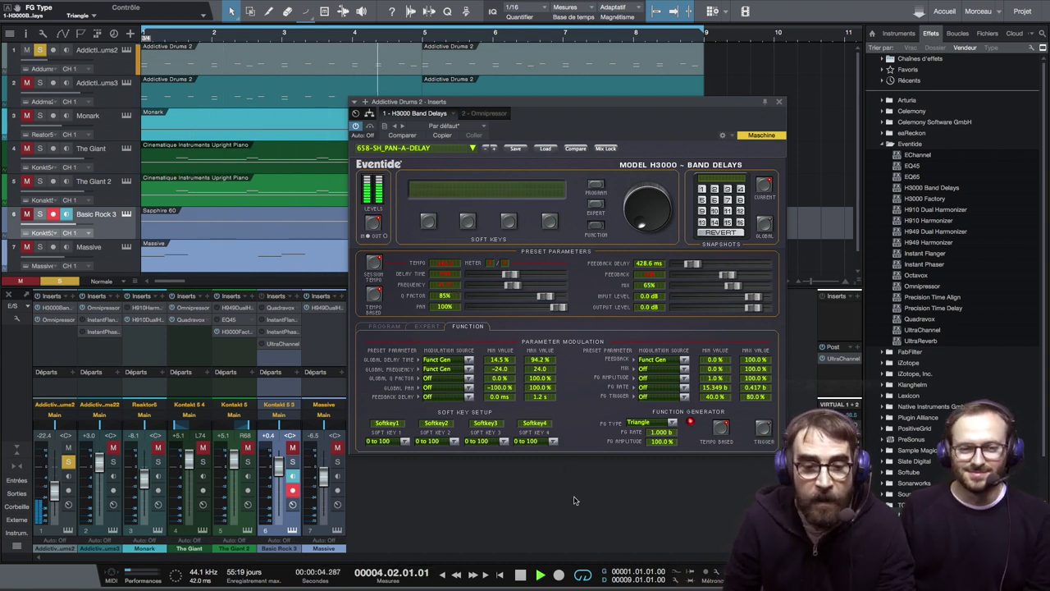
left_click(520, 575)
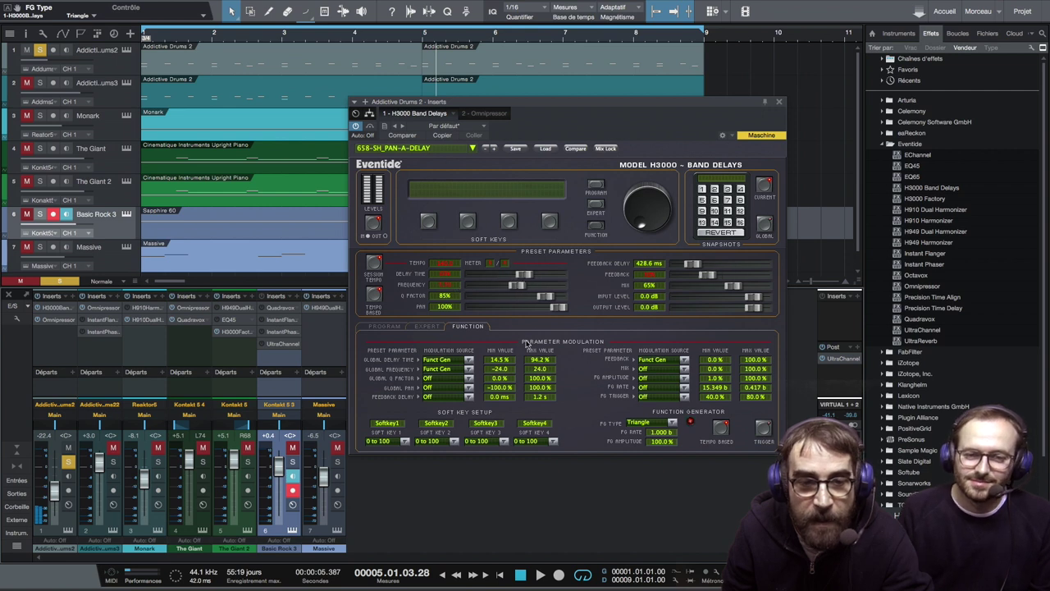
left_click(673, 423)
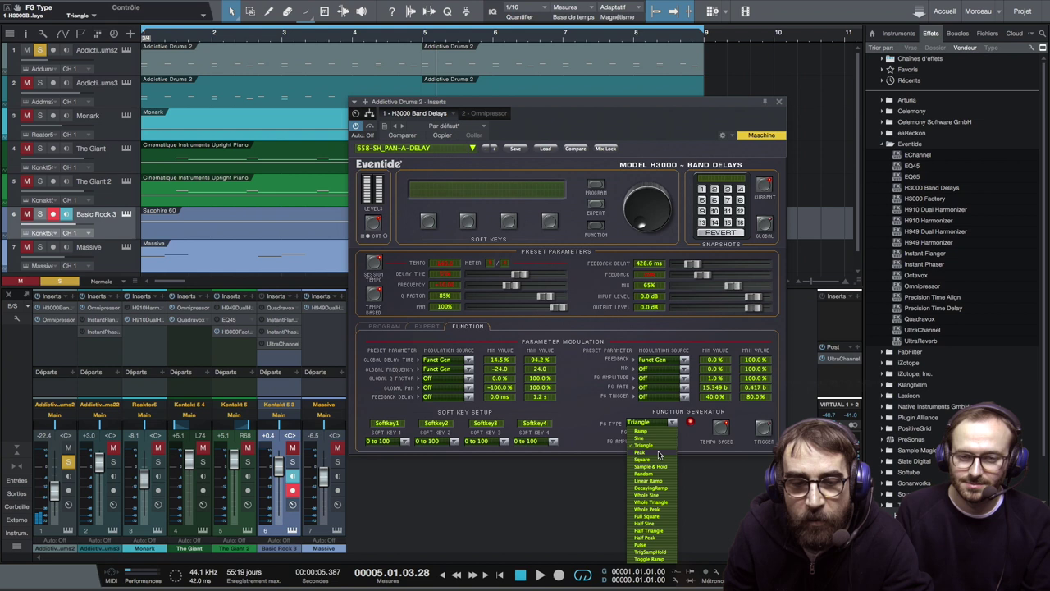
left_click(658, 450)
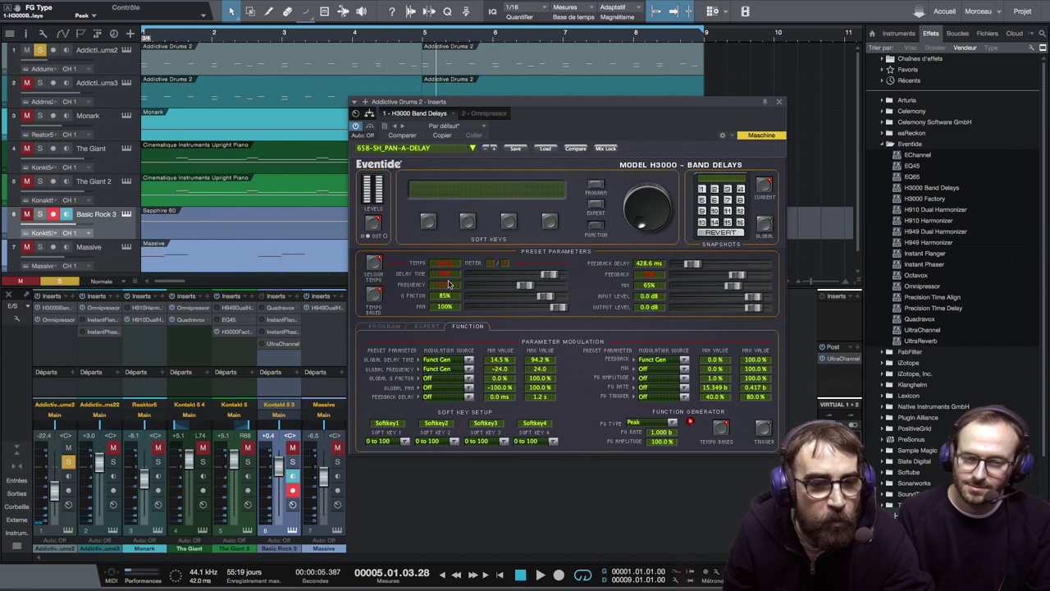
left_click(672, 424)
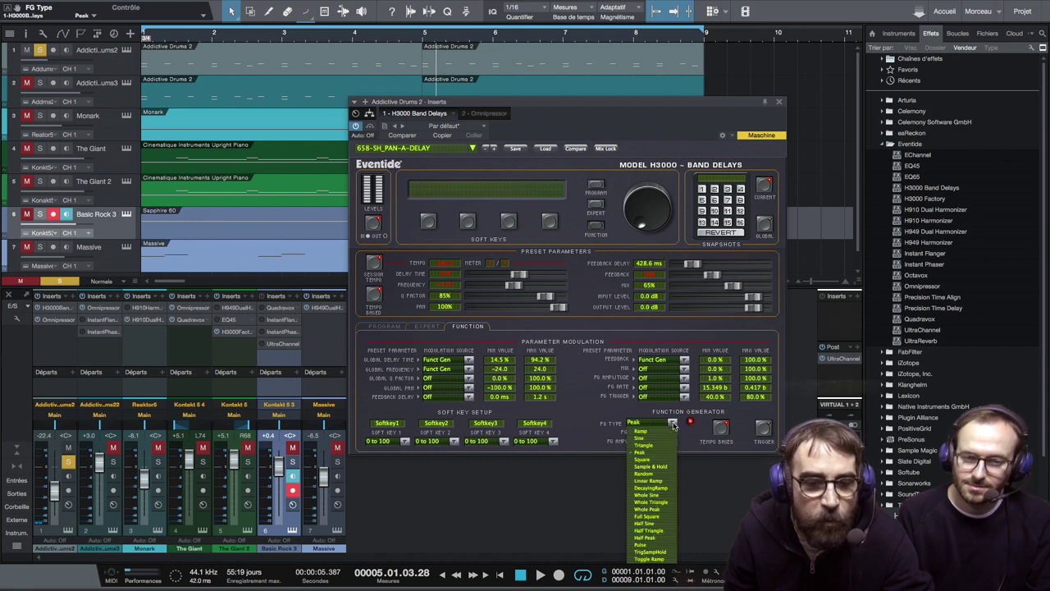
left_click(661, 467)
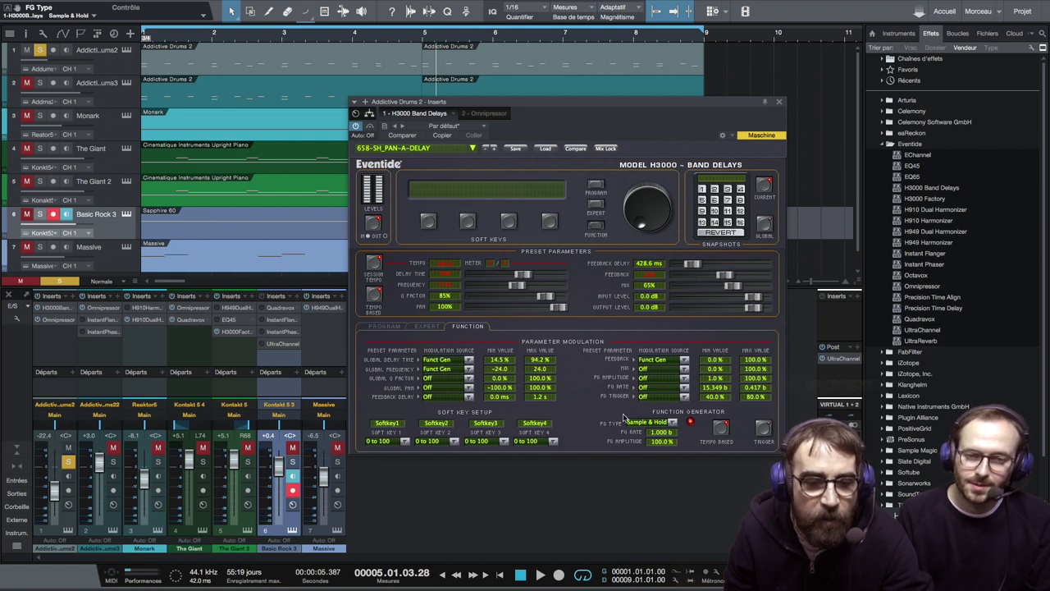
View the Band Delays' Expert and Program pages and start playback.
left_click(427, 326)
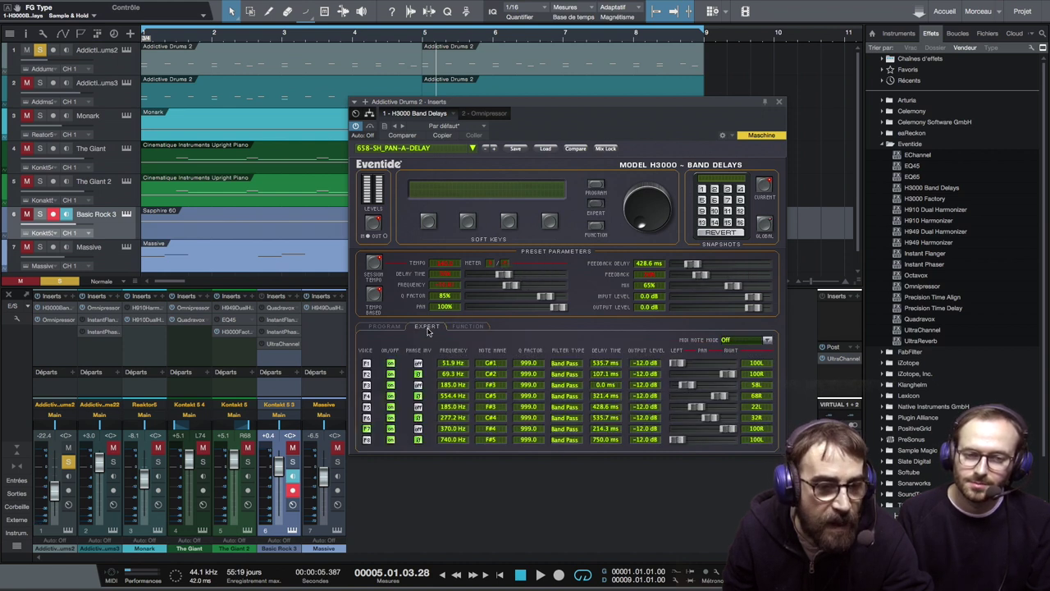
left_click(397, 327)
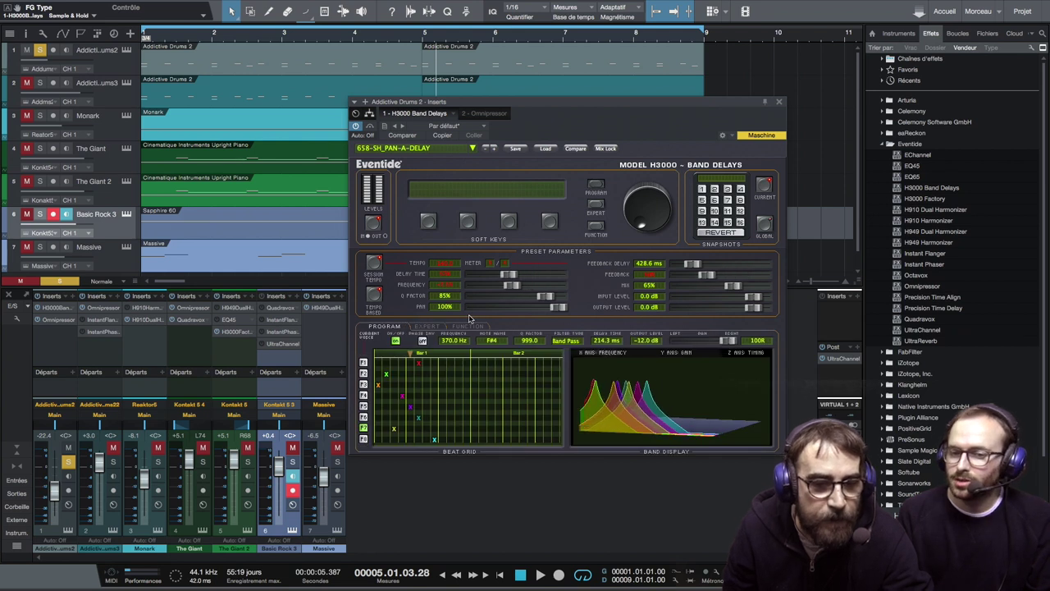
key("space")
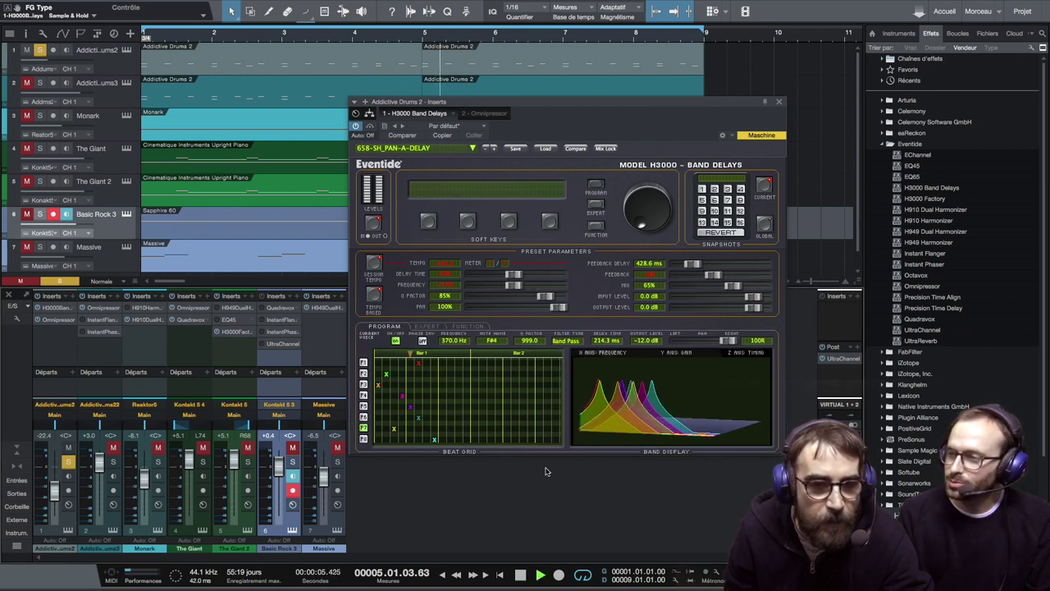
Audition the Band Delays presets 01 - Cold Night, 02 - Dreamin', 03 - Flangey and 04 - Wormhole.
left_click(473, 148)
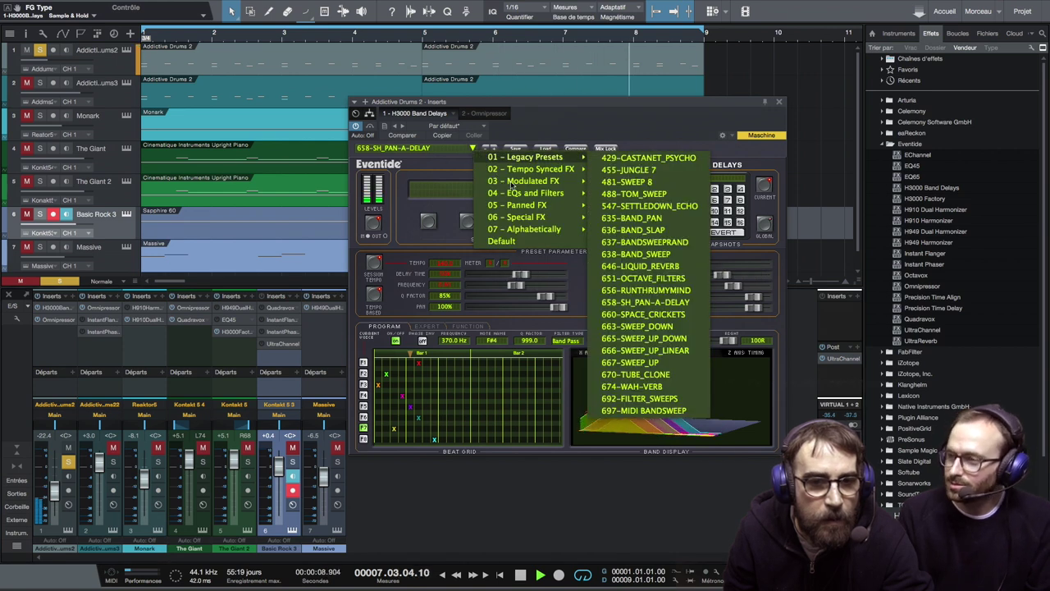
mouse_move(513, 185)
left_click(632, 181)
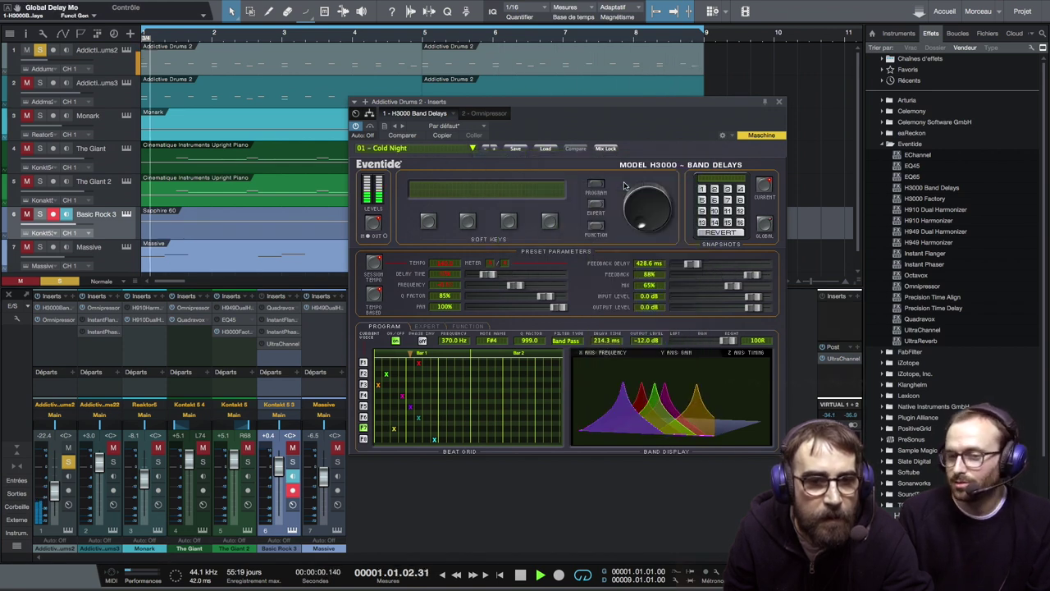
left_click(494, 148)
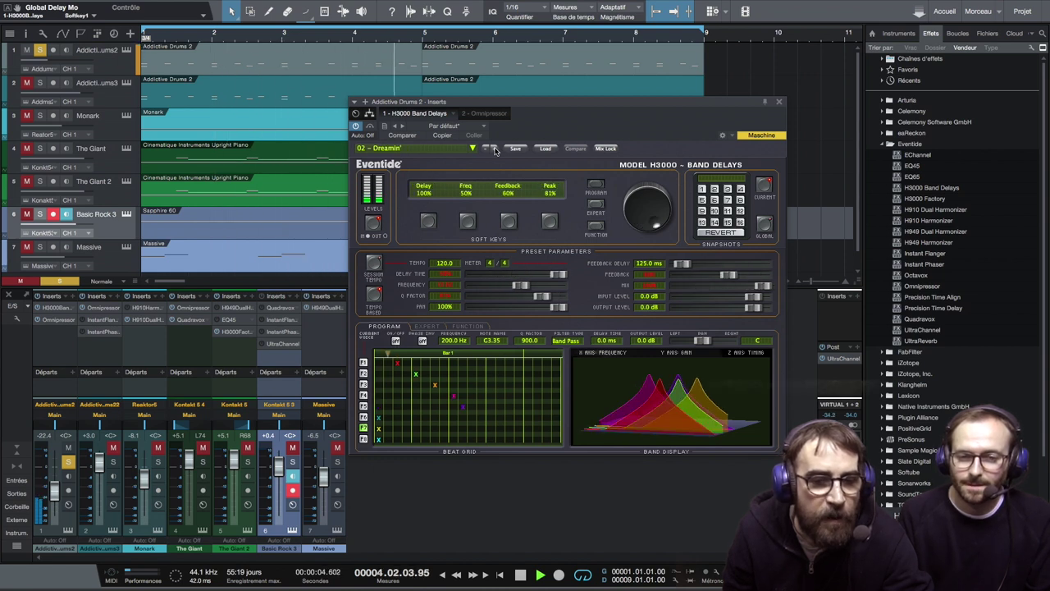
left_click(494, 148)
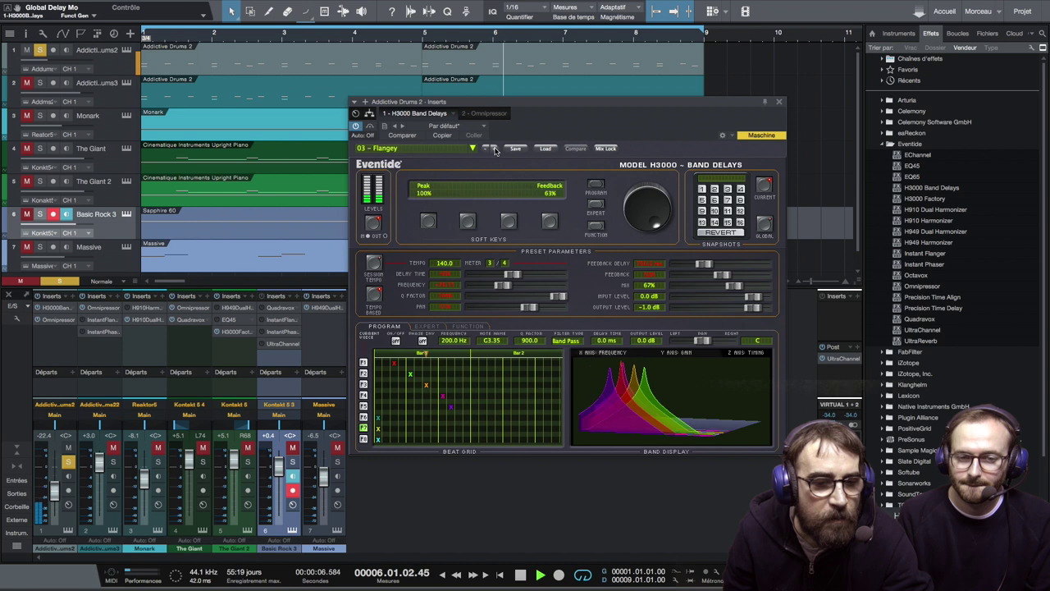
left_click(494, 148)
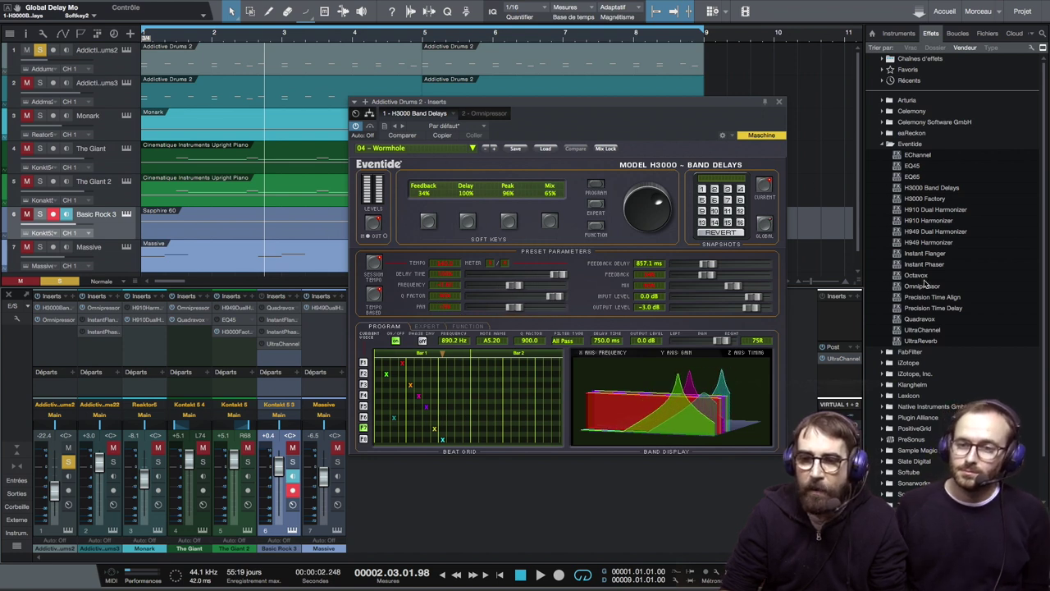
Insert UltraReverb as the fourth effect on The Giant 2 channel and move its window clear of the effects list.
left_click(929, 340)
left_click_drag(900, 338, 238, 342)
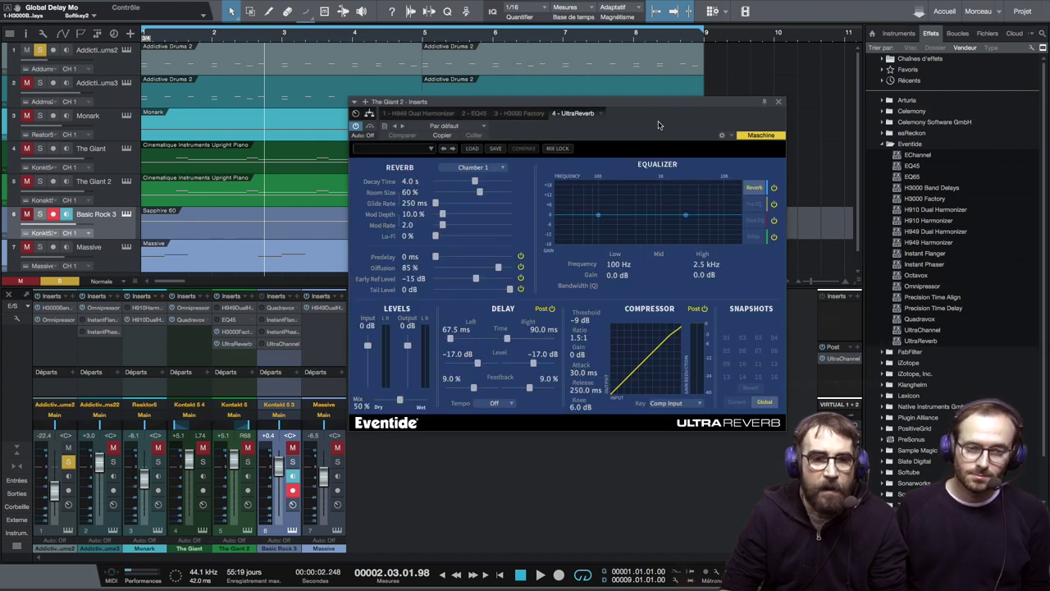
left_click_drag(529, 132, 571, 155)
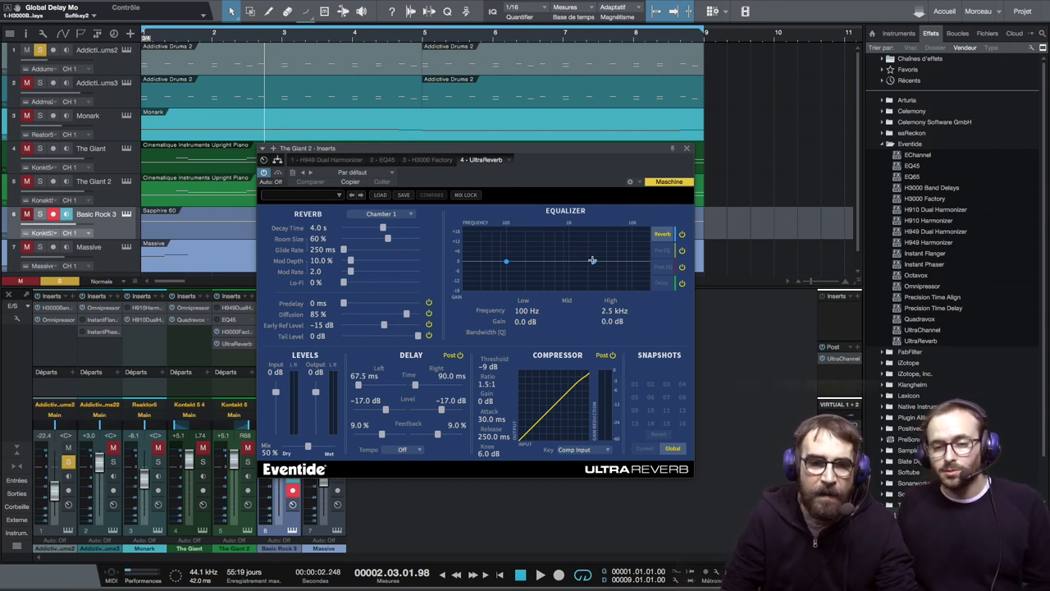
Set the UltraReverb equalizer's high frequency to 2.7 kHz and low frequency to 90 Hz, and close the plug-in.
mouse_move(594, 261)
left_mouse_down()
mouse_move(591, 271)
mouse_move(596, 254)
left_mouse_up()
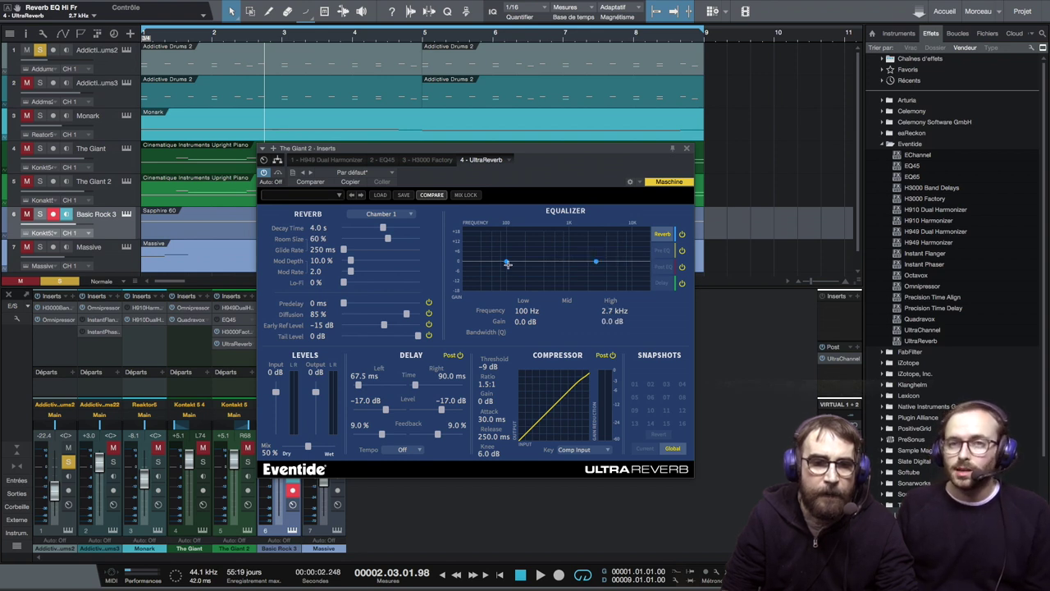
left_click_drag(505, 262, 503, 250)
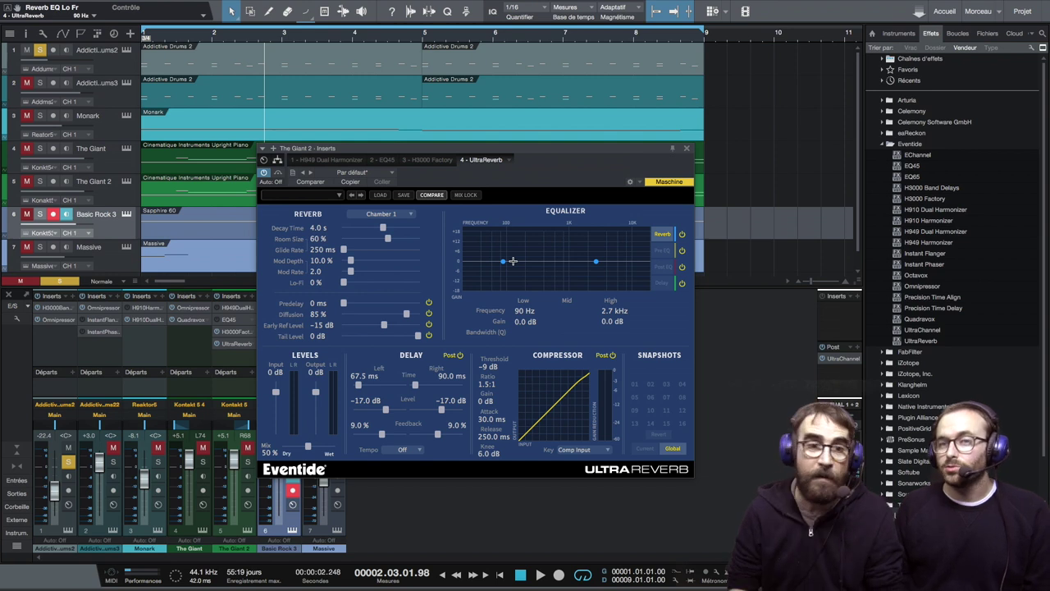
left_click_drag(558, 152, 678, 174)
left_click(807, 172)
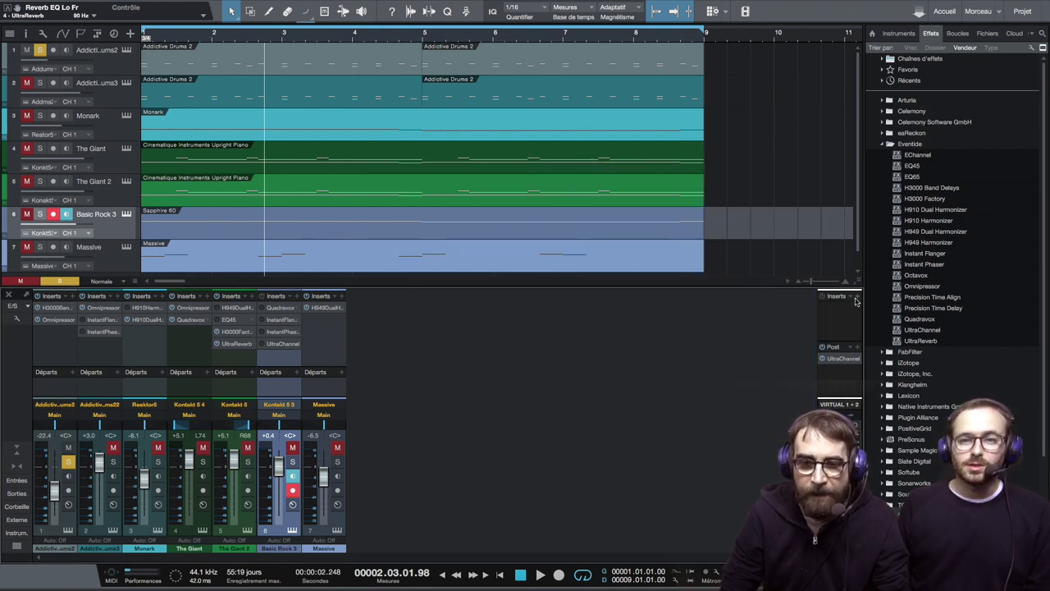
Solo The Giant channel and take the first Addictive Drums channel out of solo.
left_click_drag(914, 277, 990, 267)
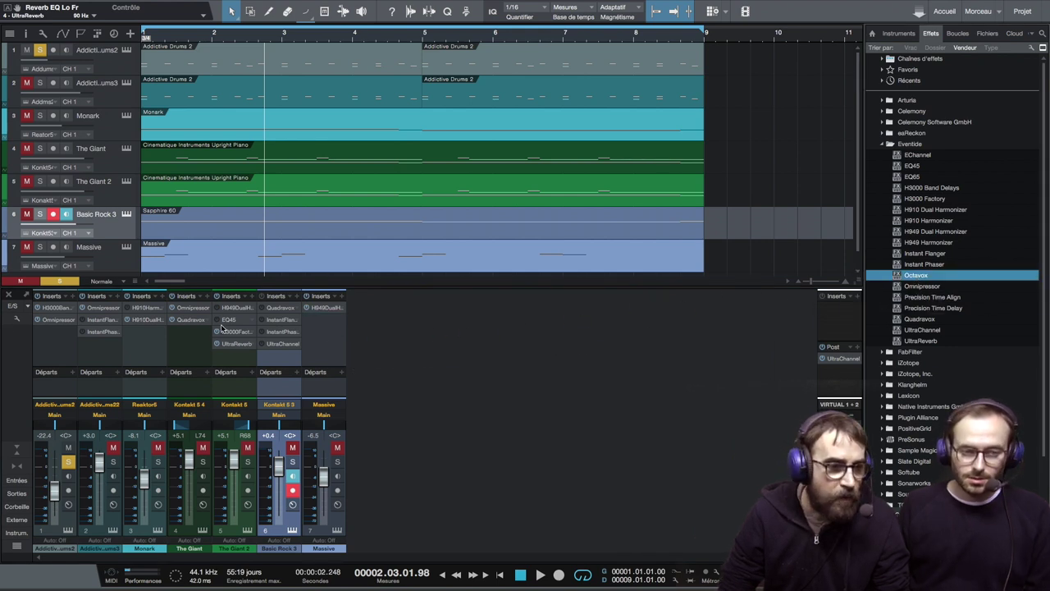
left_click(203, 462)
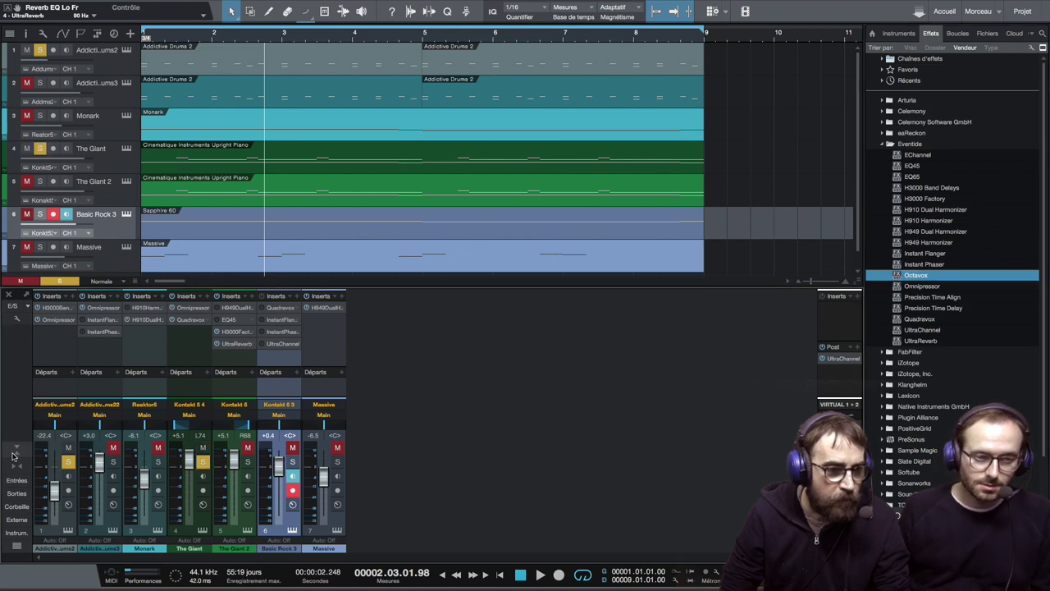
left_click(69, 462)
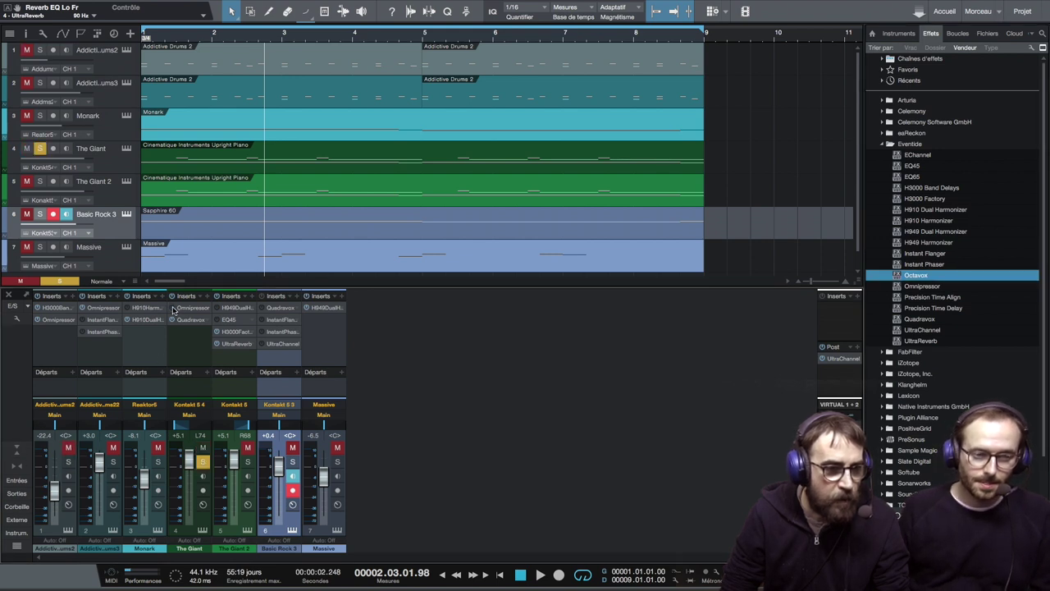
Play the soloed The Giant track from the song start and show its Quadravox insert.
right_click(439, 548)
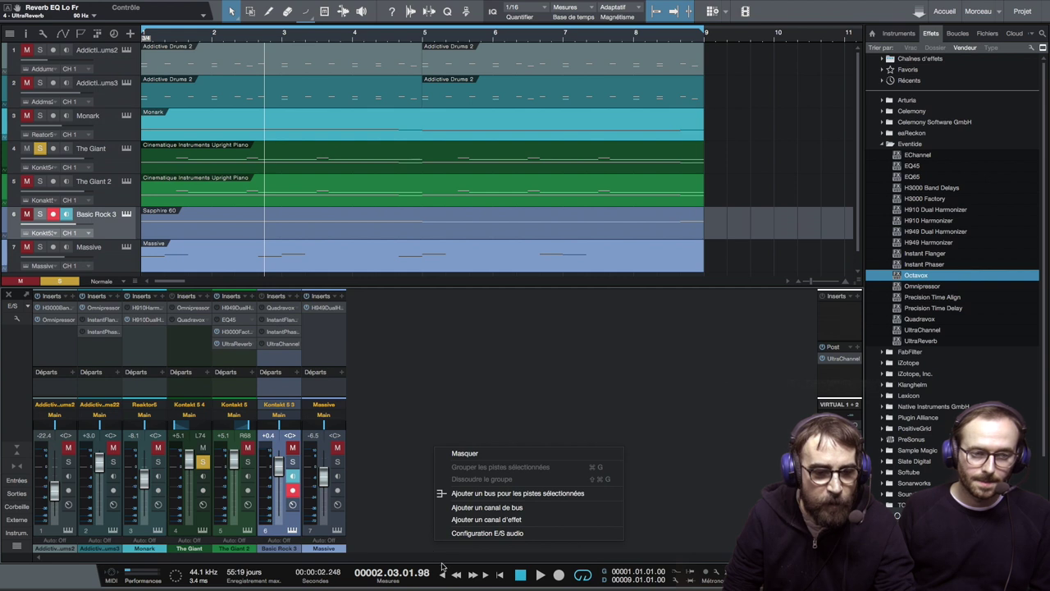
left_click(442, 574)
left_click(443, 578)
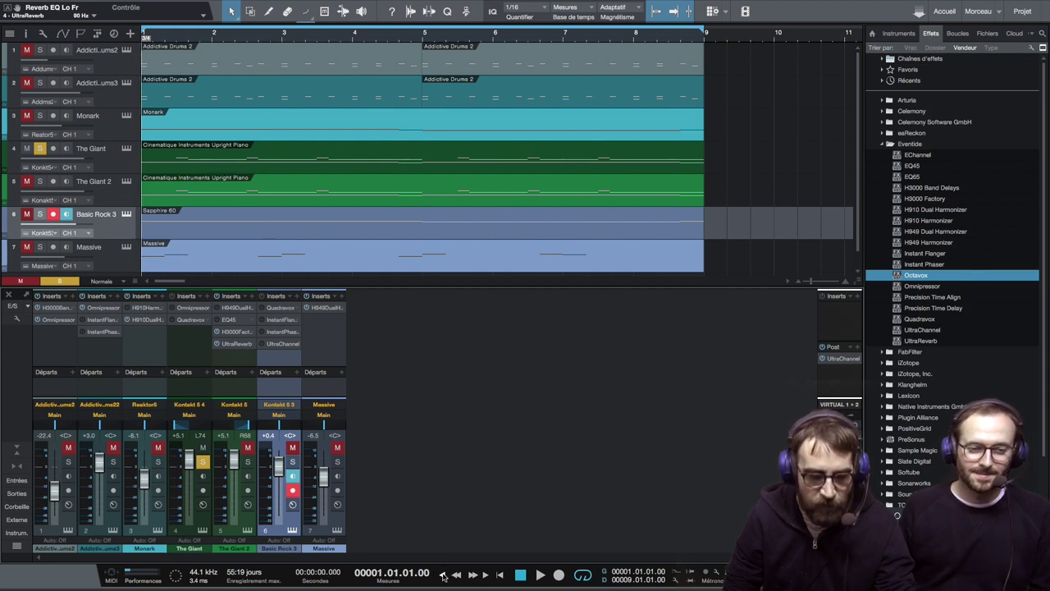
key("space")
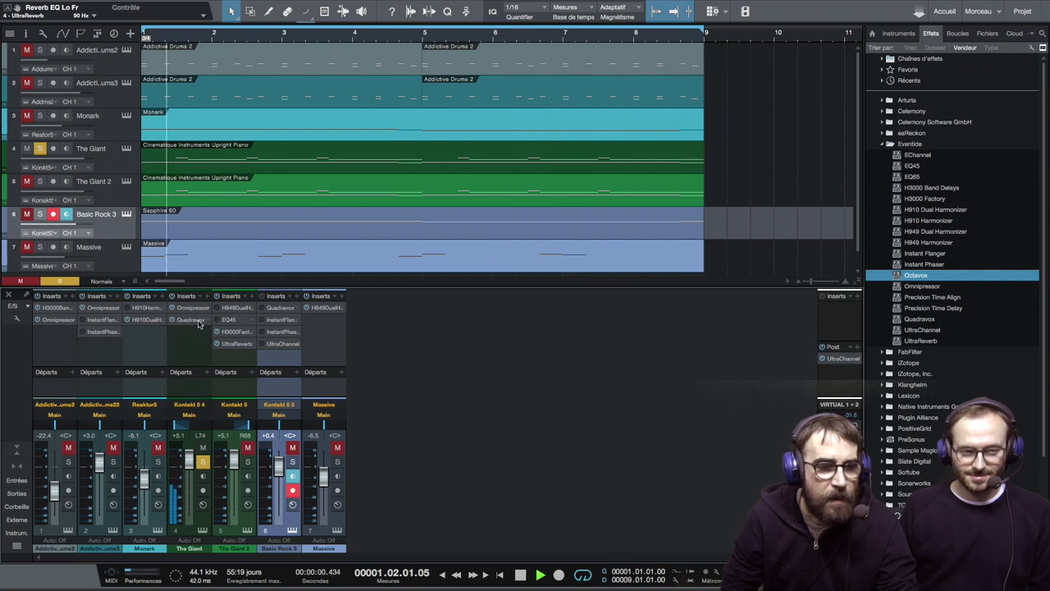
left_click(198, 322)
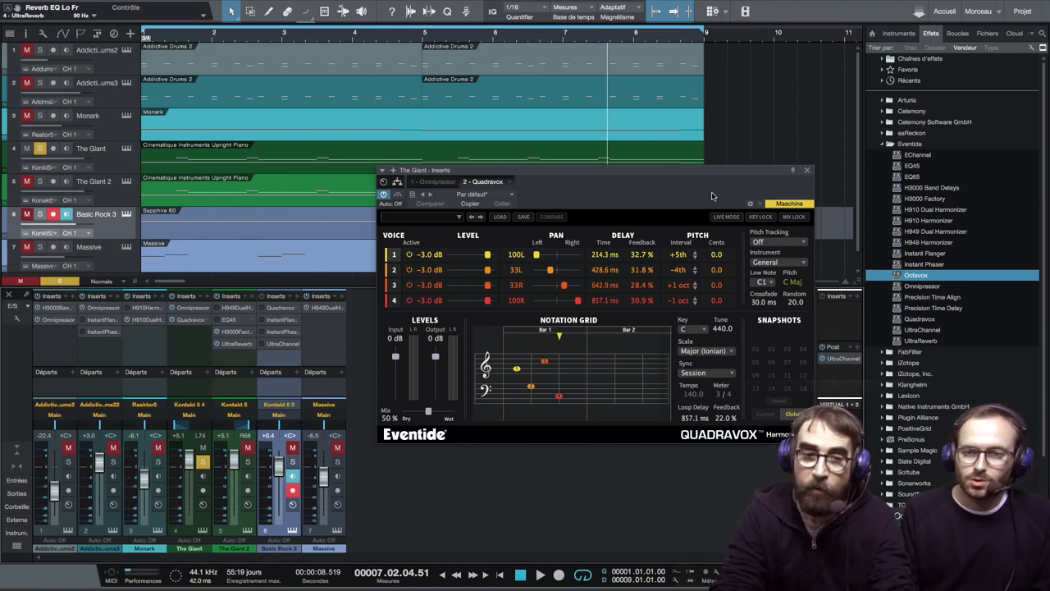
Close the Quadravox window and the eventide song without saving the changes.
left_click(807, 170)
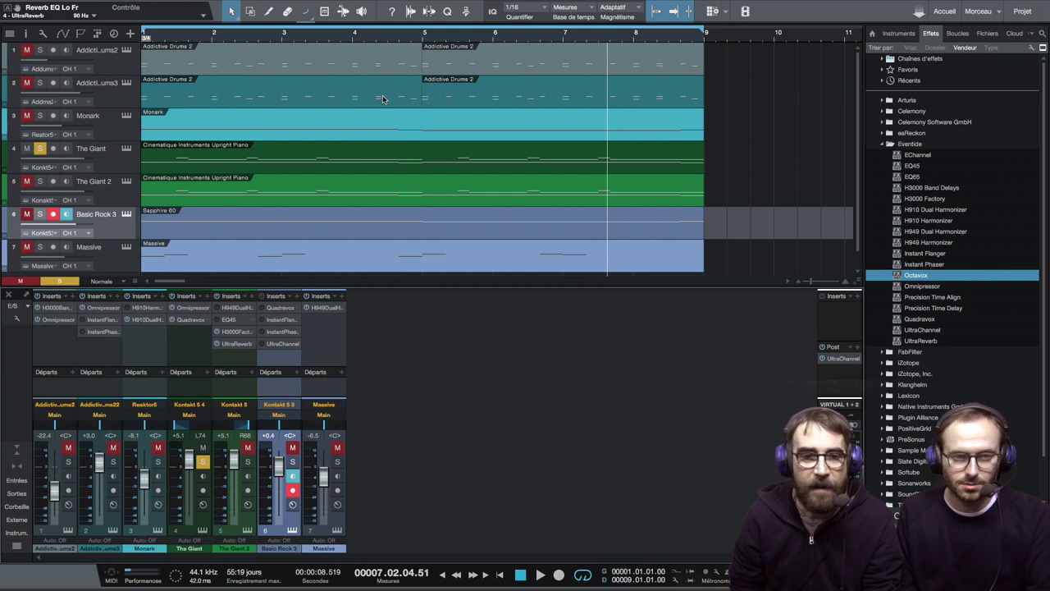
key("super+w")
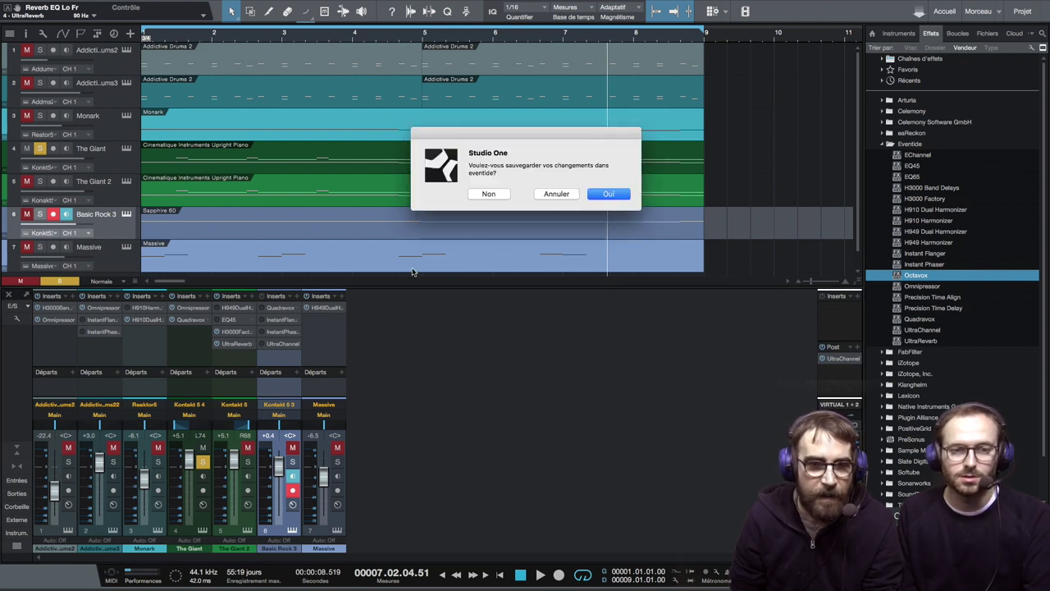
left_click(490, 195)
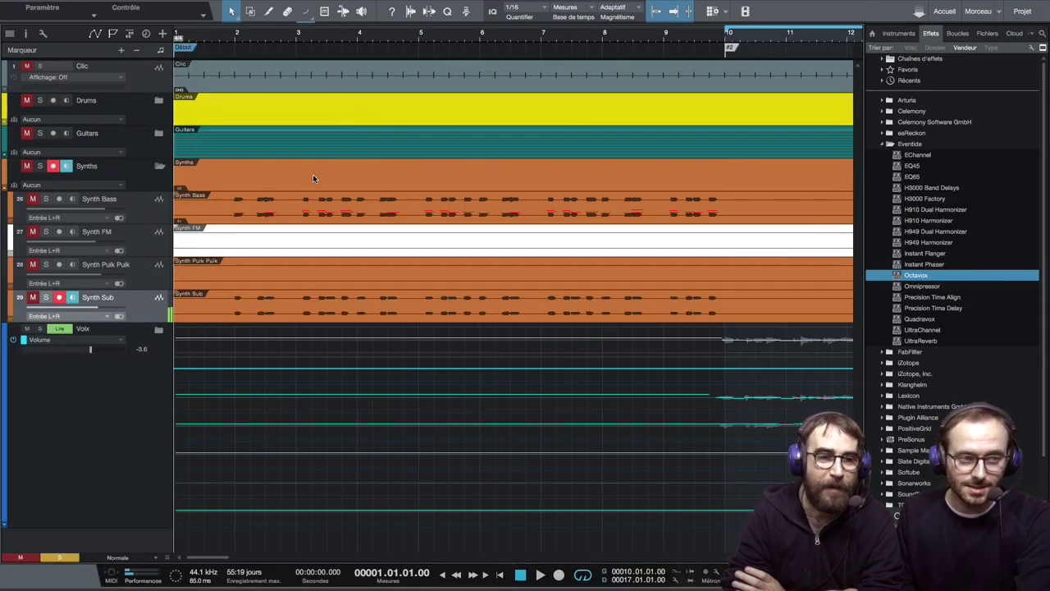
Collapse the Synths folder and expand the Voix folder to show the vocal tracks around bar 10.
left_click(159, 166)
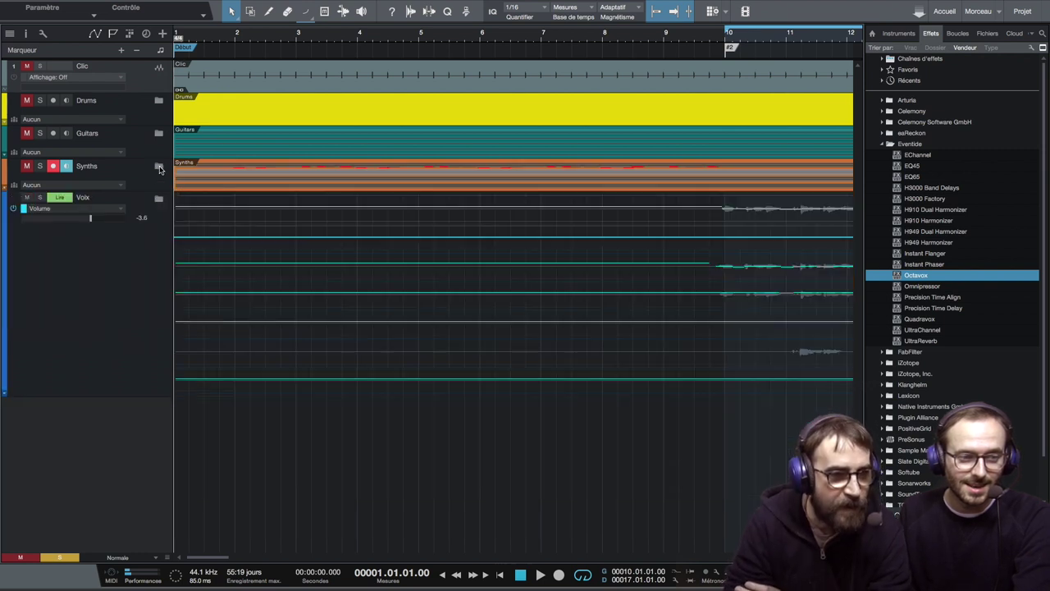
left_click(159, 198)
scroll(389, 490, "right", 5)
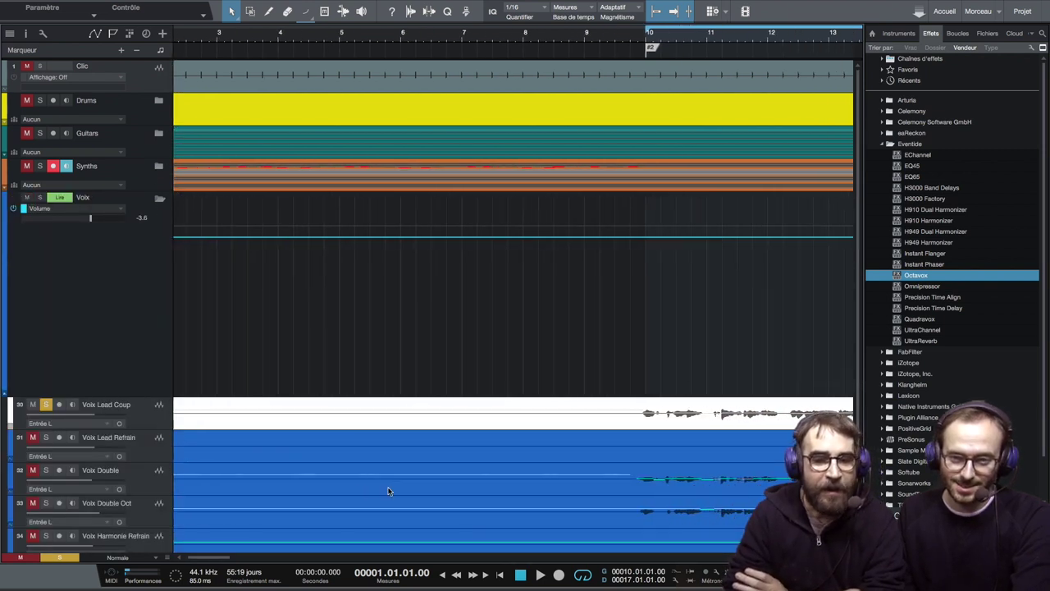
scroll(389, 491, "right", 3)
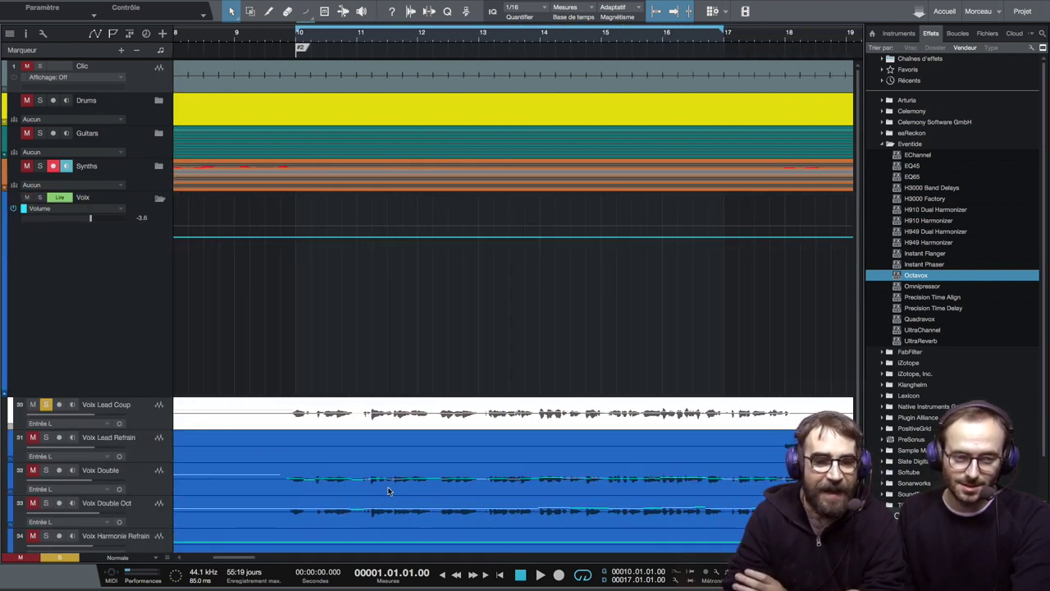
Audition the soloed Voix Lead Coup track from bar 10 and place its Quadravox window over the arrangement.
left_click(301, 38)
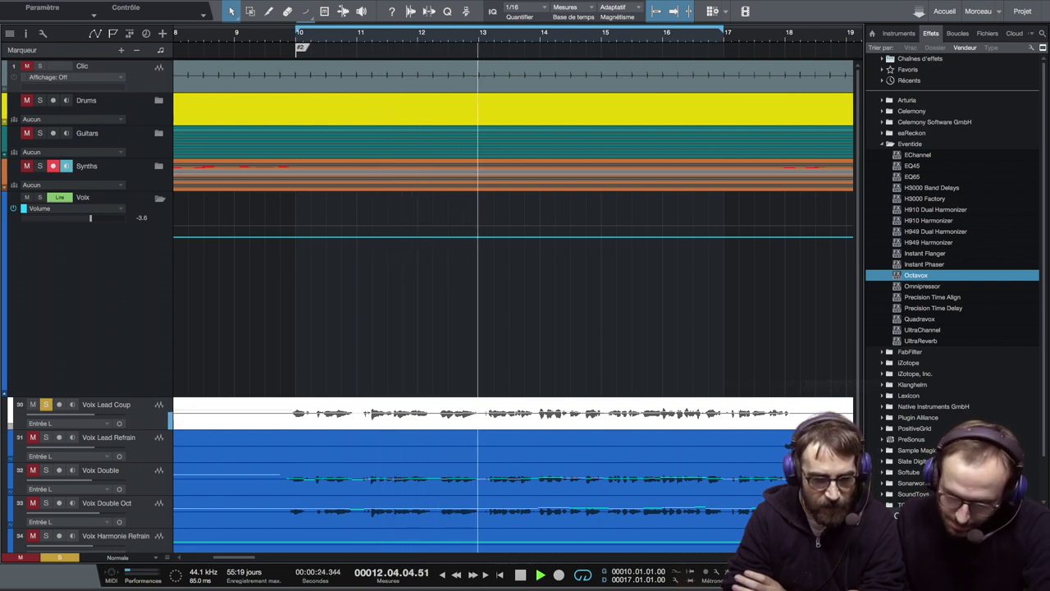
key("space")
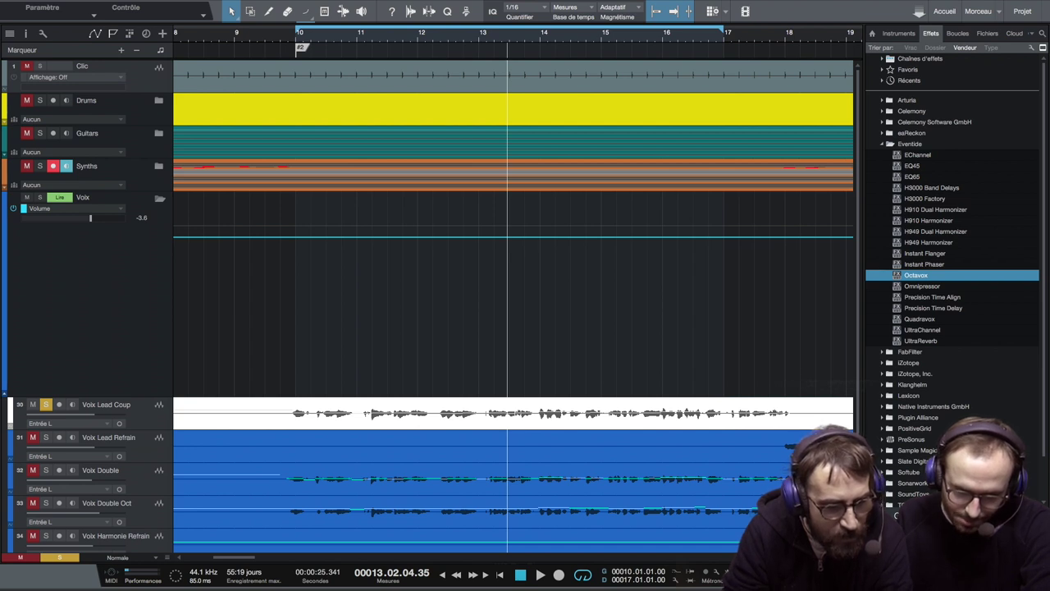
key("space")
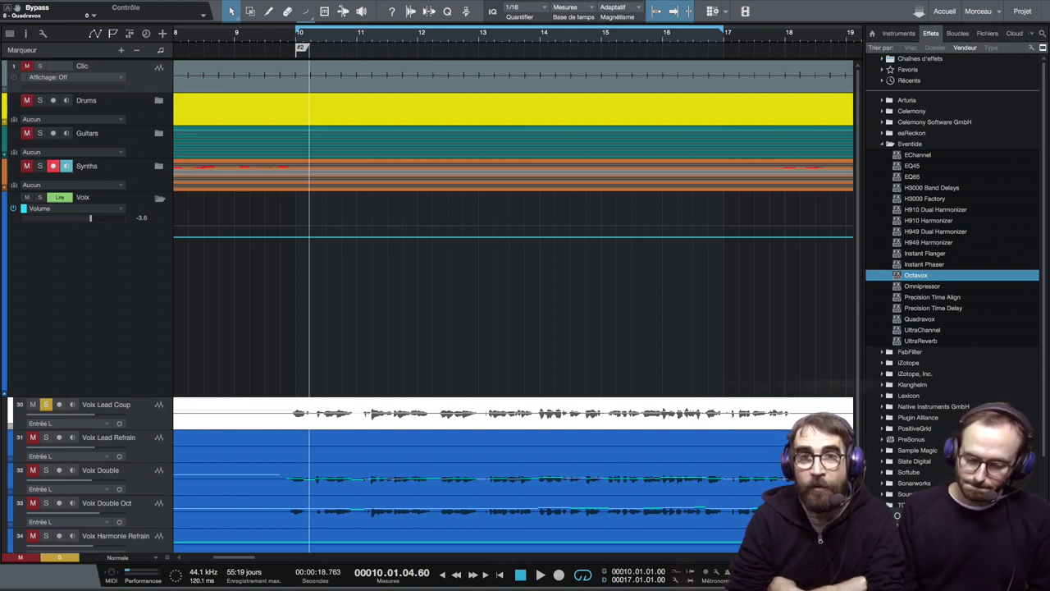
left_click_drag(763, 320, 543, 142)
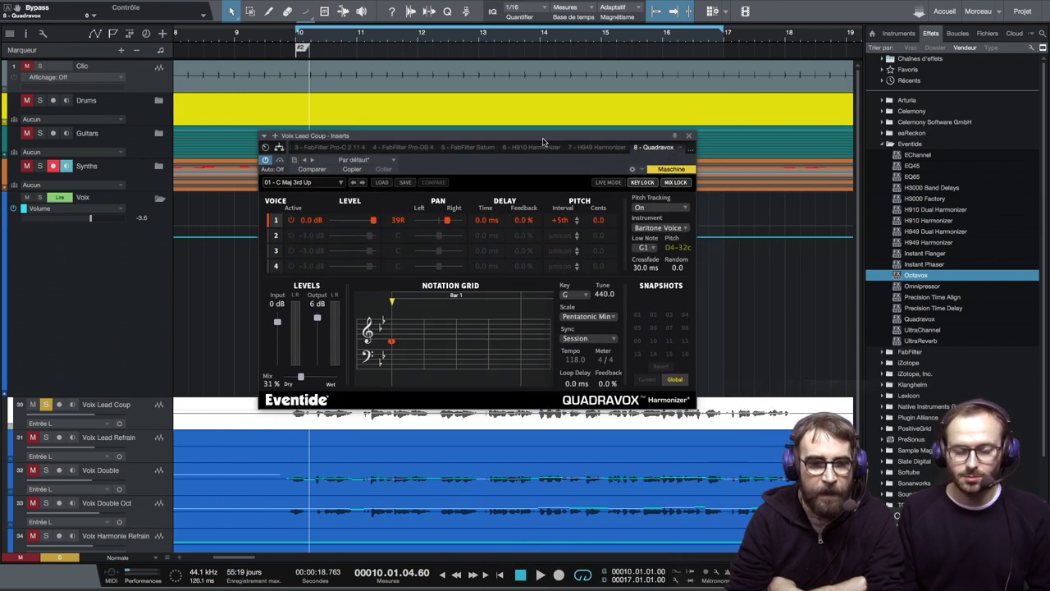
left_click_drag(536, 138, 526, 159)
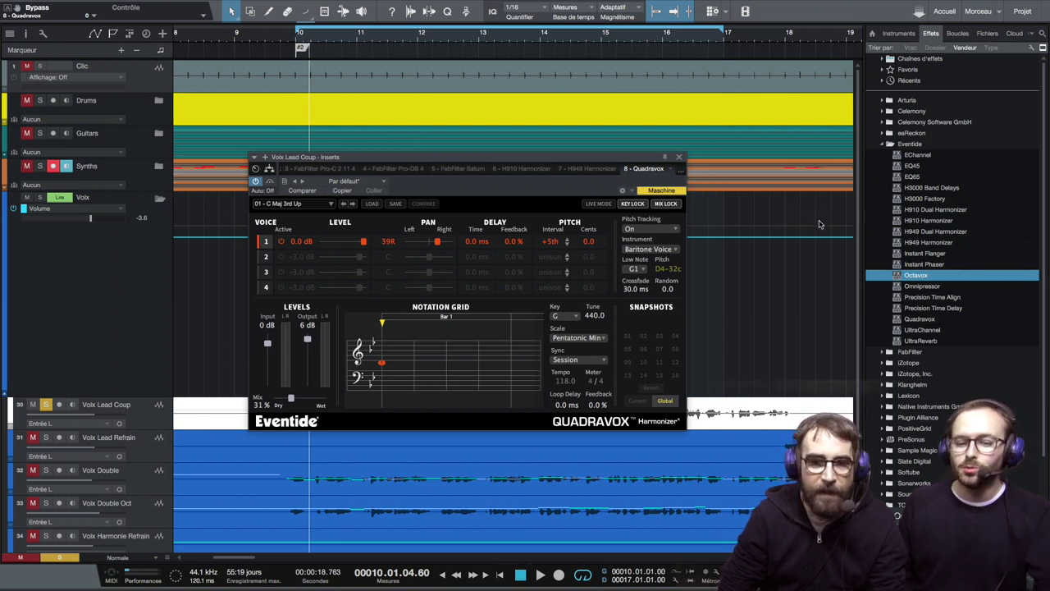
Add a track with Precision Time Align as its insert, turn off its monitoring and set the delay time to 1.00 ms.
left_click_drag(925, 298, 92, 271)
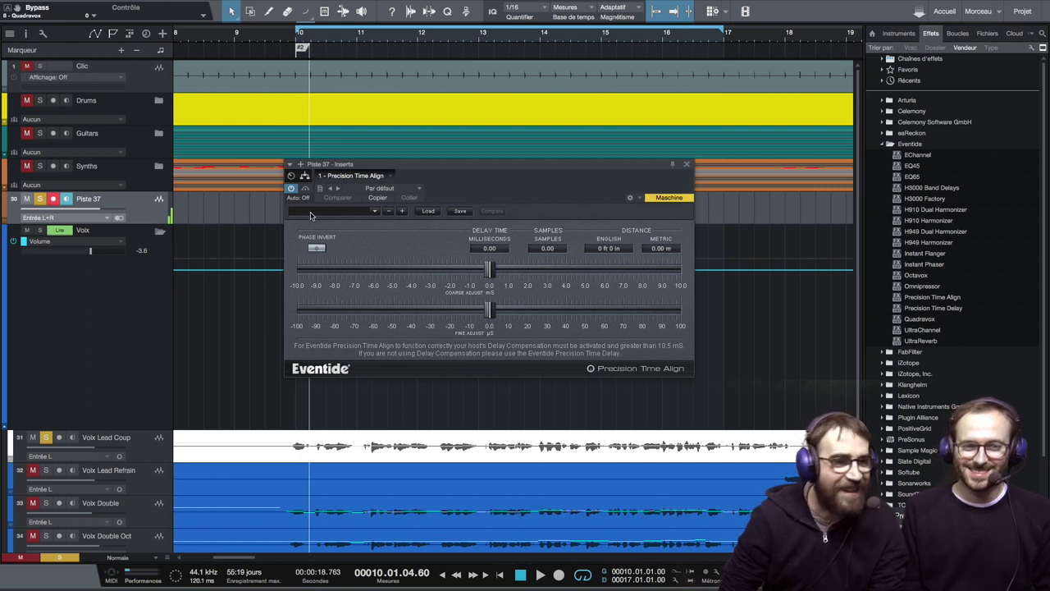
left_click(67, 199)
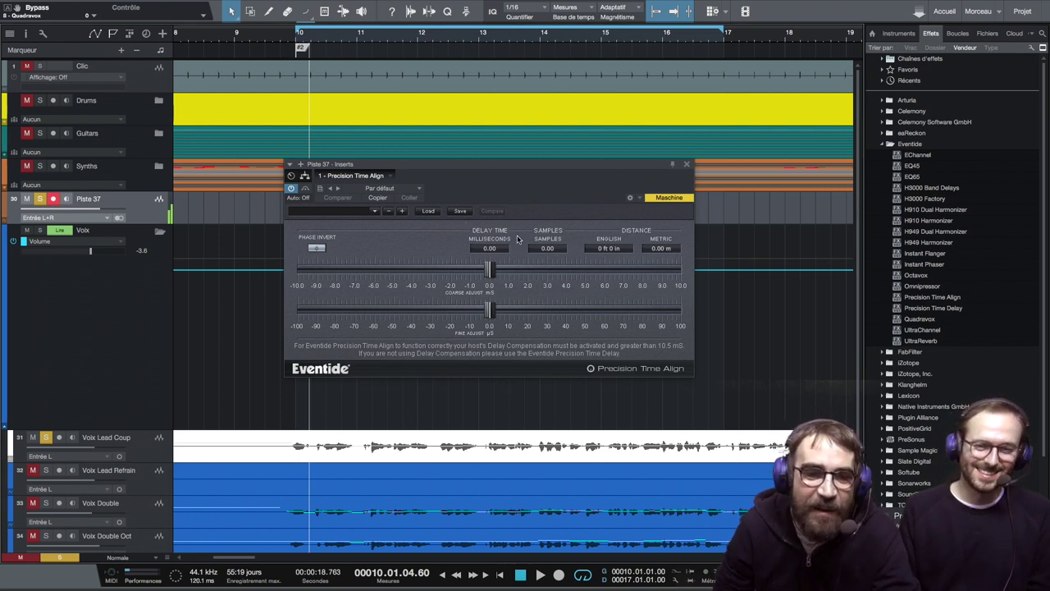
left_click_drag(492, 271, 510, 255)
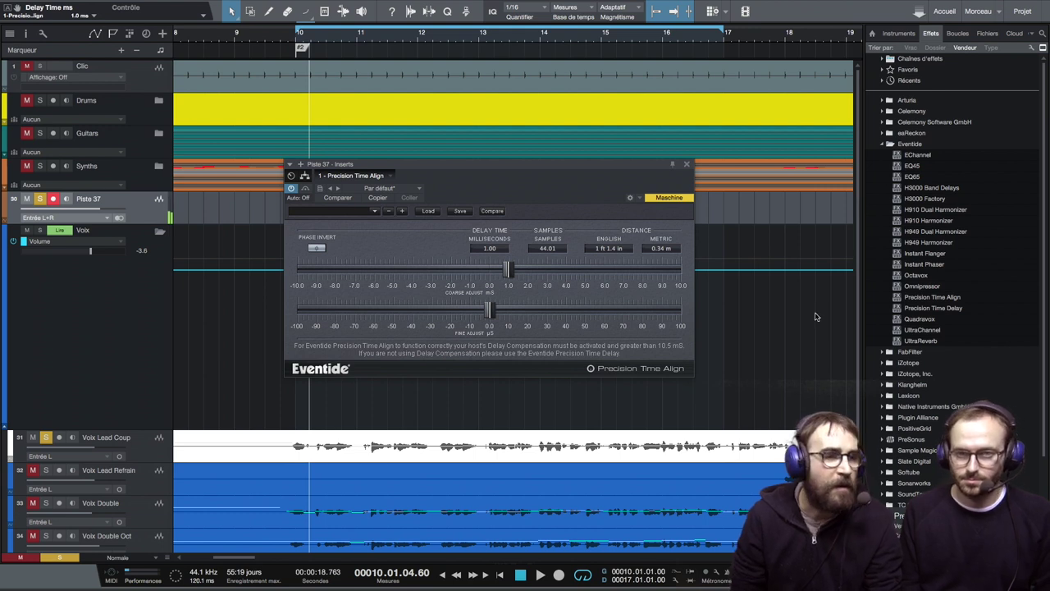
left_click_drag(588, 167, 598, 168)
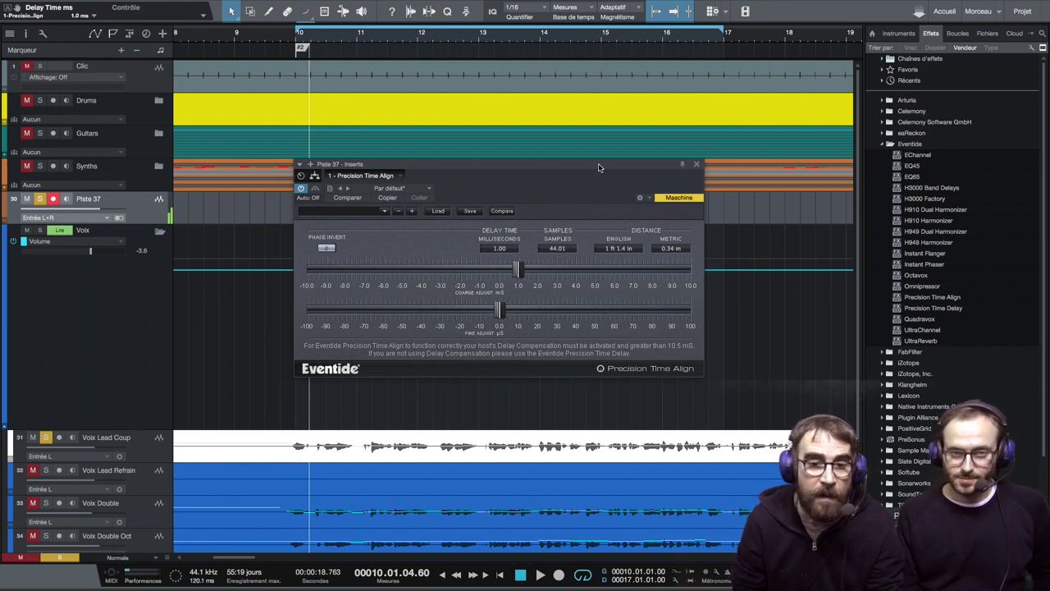
left_click_drag(599, 167, 602, 195)
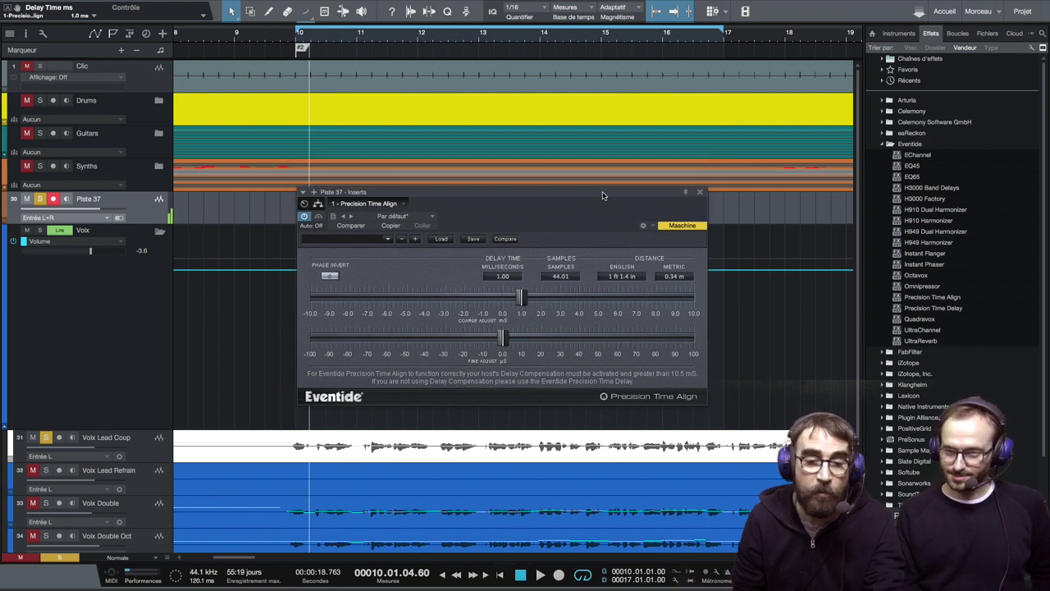
Add another track with Precision Time Delay as its insert and turn off that track's monitoring.
left_click(954, 308)
left_click_drag(286, 250, 82, 334)
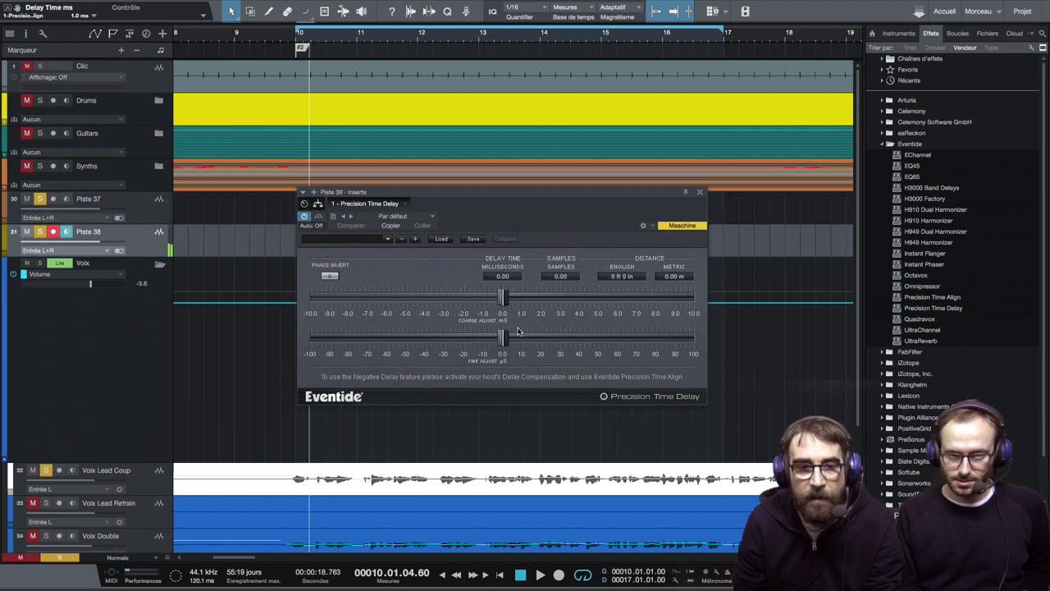
left_click(66, 232)
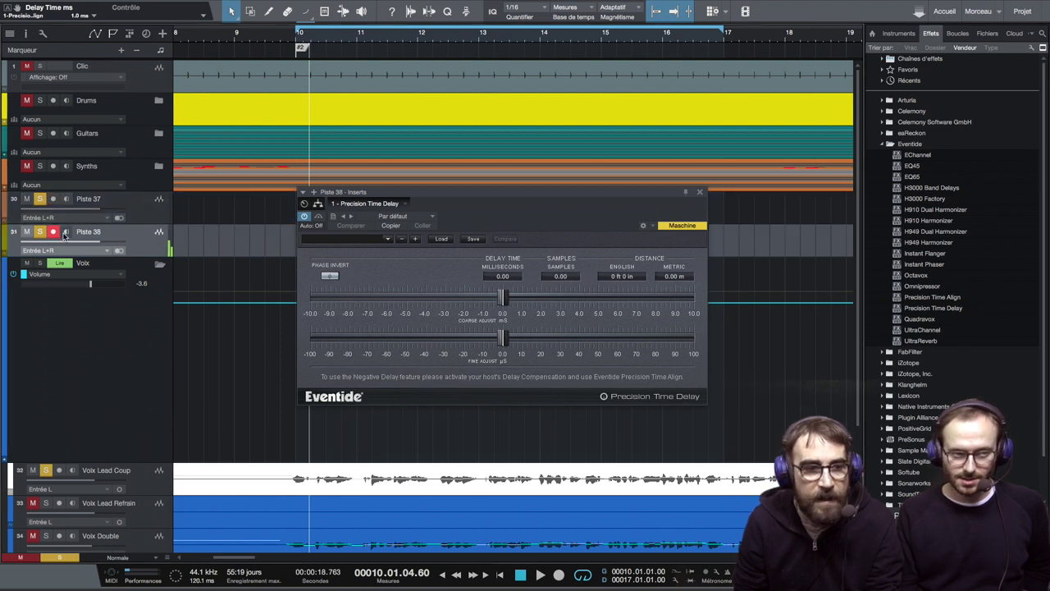